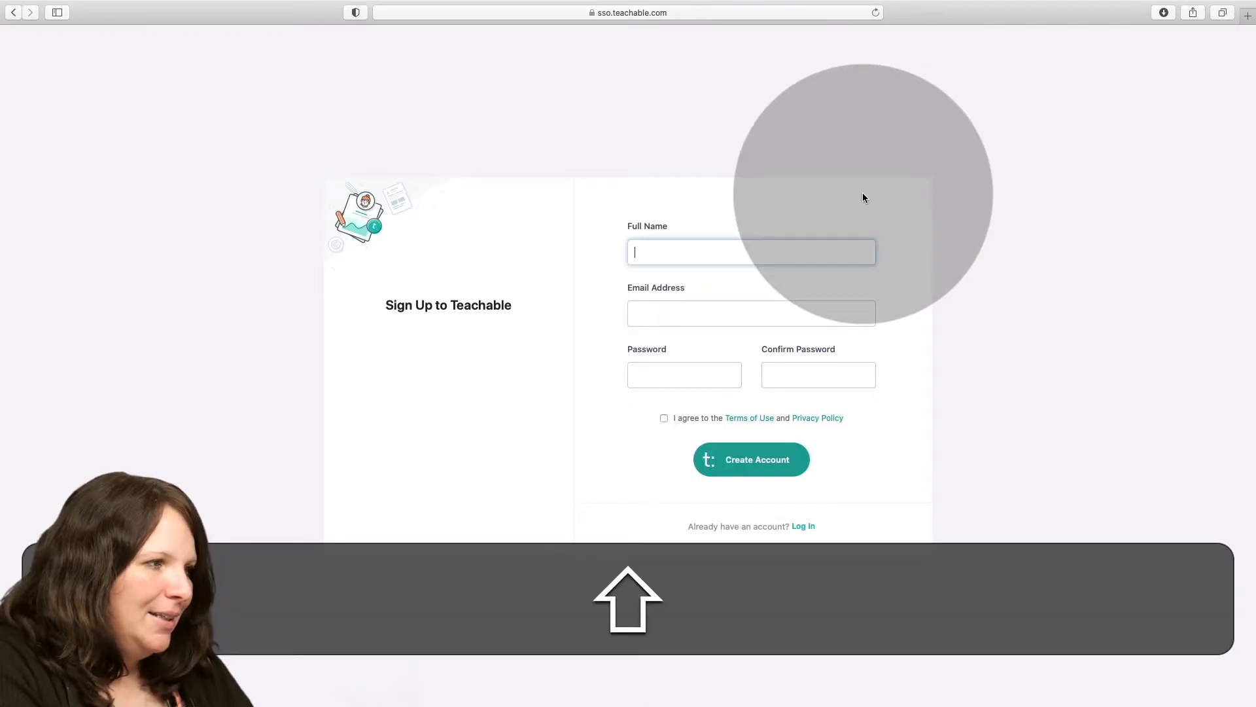
Enter the account holder's full name in the Teachable sign-up form.
text(M)
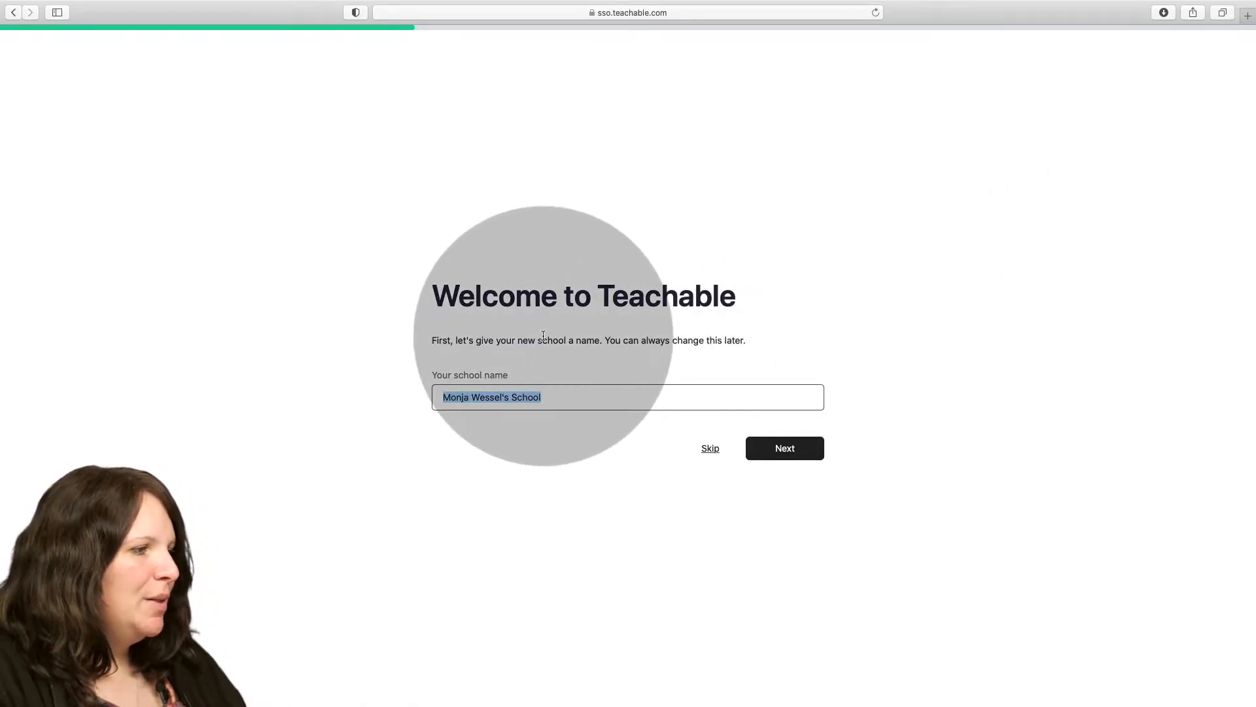
Name the new school "Dein gemütliches Zuhause" and continue the setup.
click(564, 400)
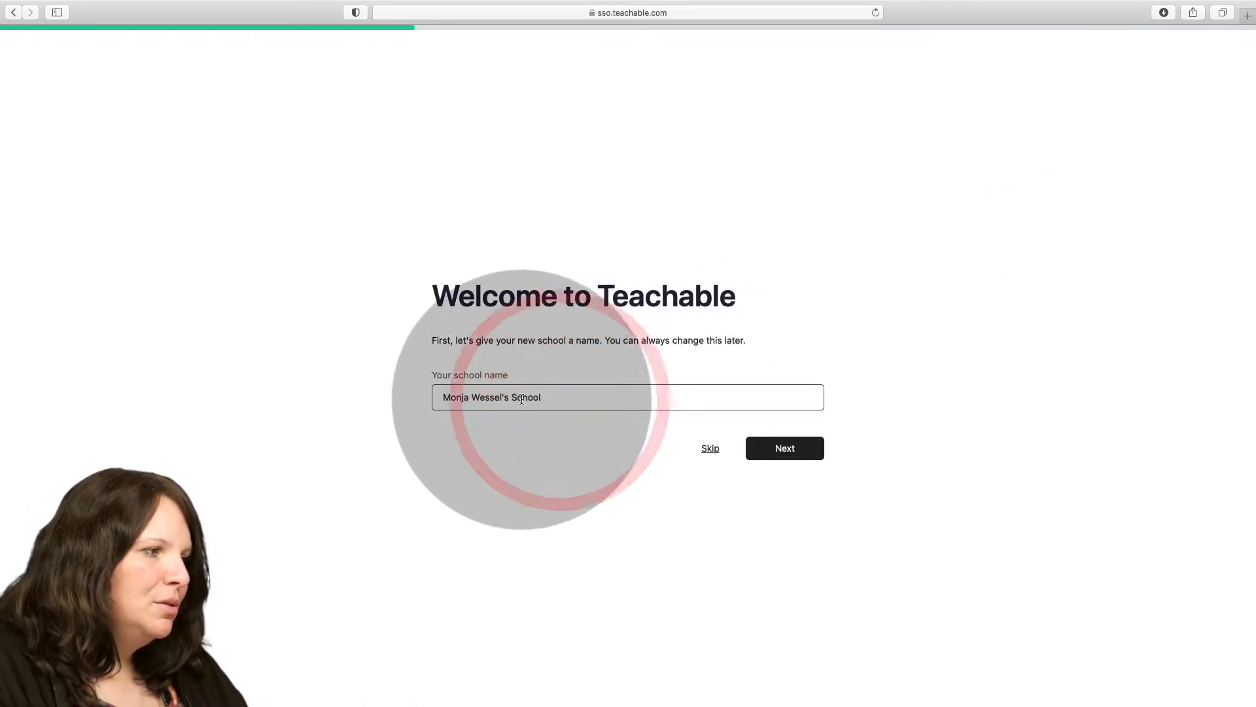
drag(536, 396, 403, 393)
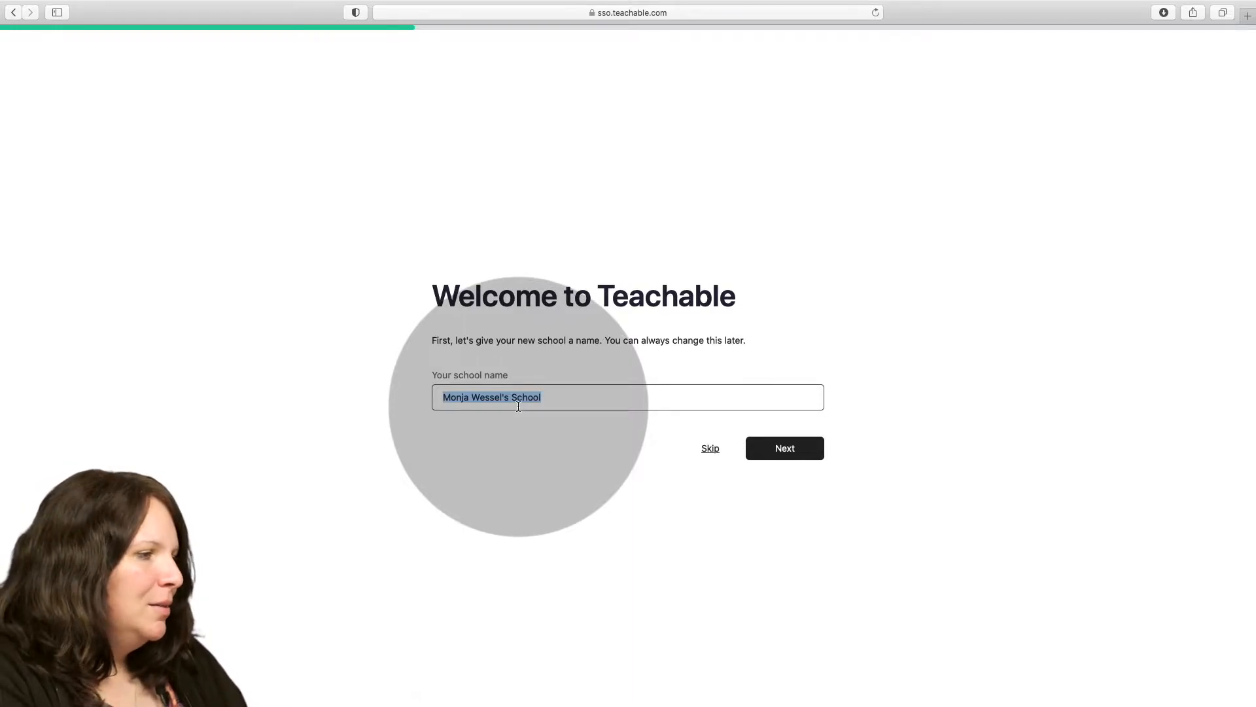
text(Dein gemütliches )
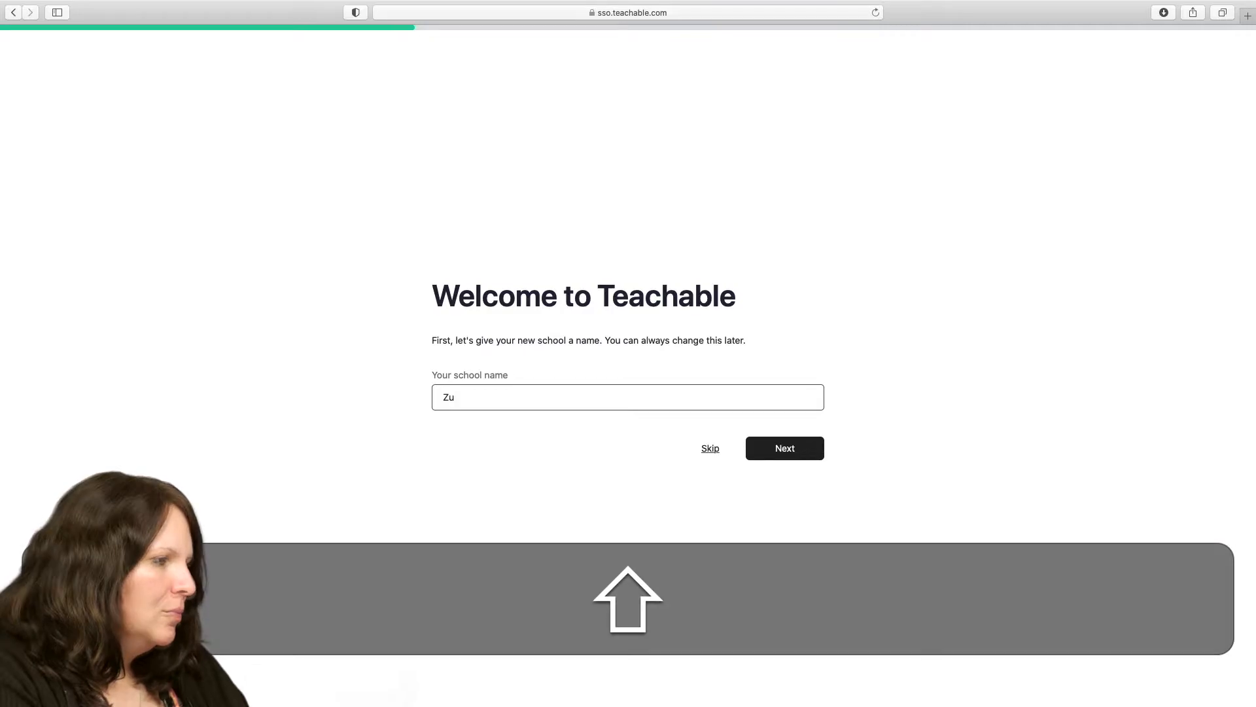
text(z)
key(BackSpace)
text(Zu)
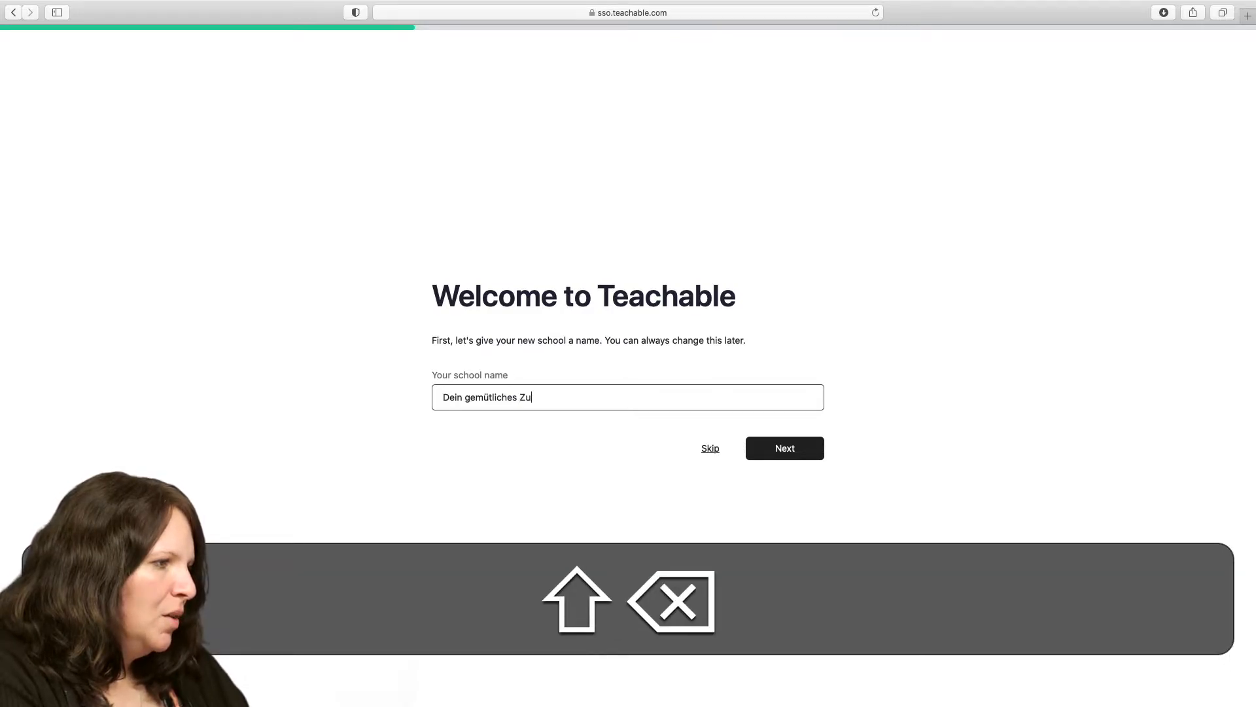
text(hause)
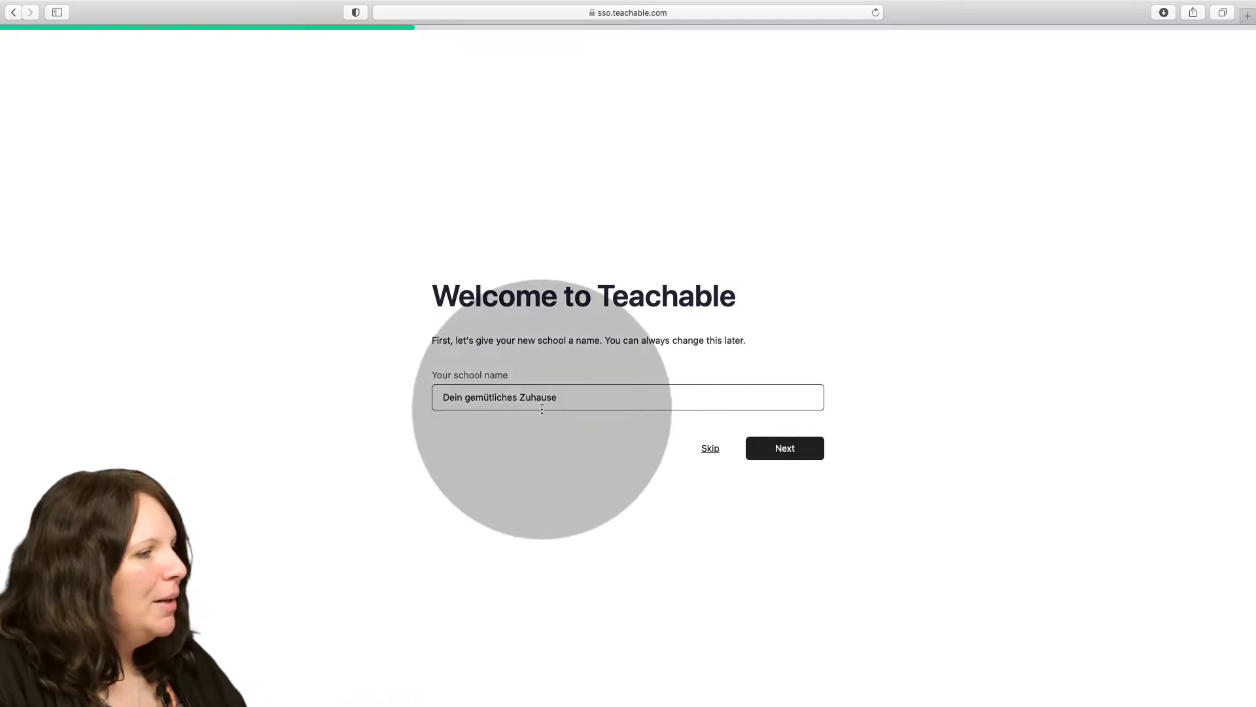
click(781, 451)
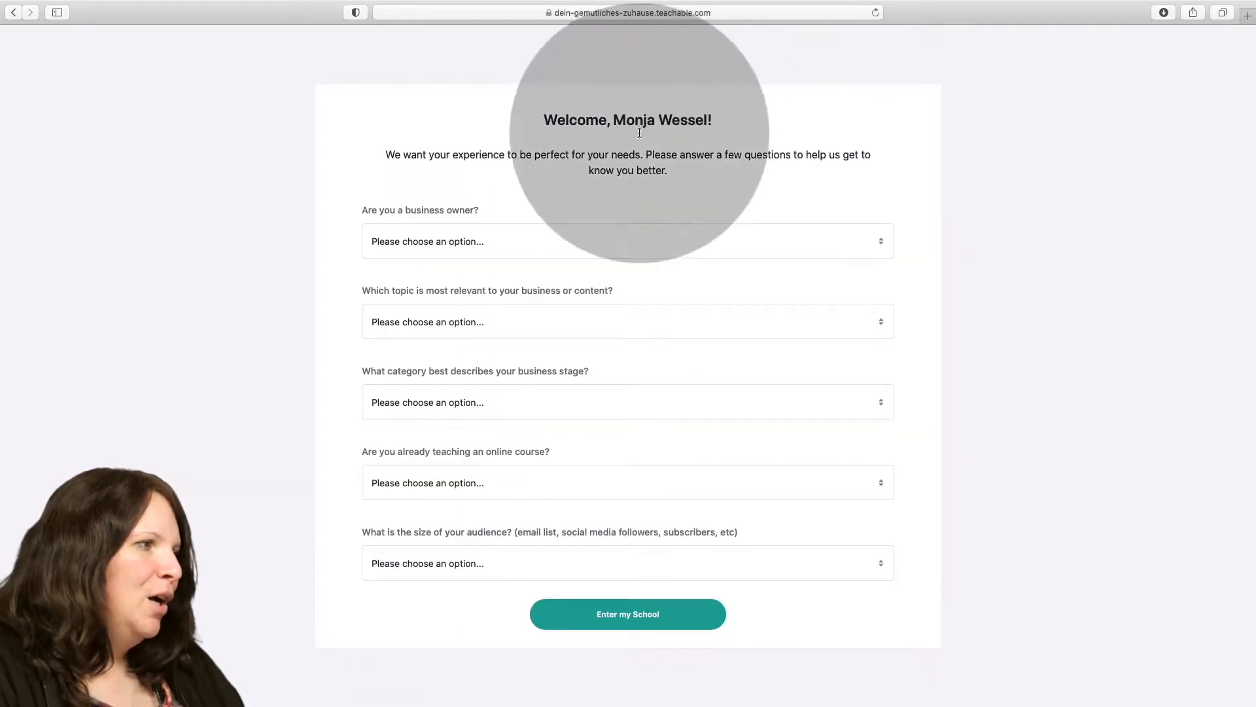
Answer the first onboarding questions with full-time business owner, "Freelancer or Consultant (project-based work)" and the topic "Health & Wellness".
click(463, 247)
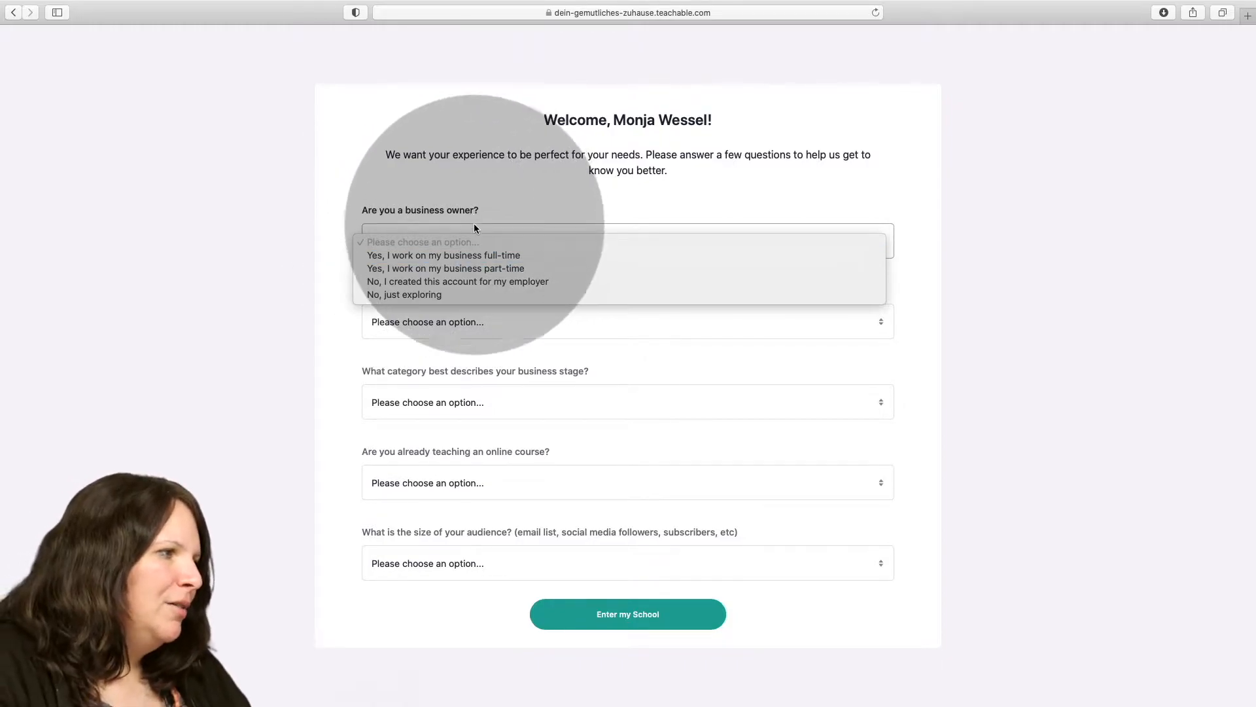
click(461, 256)
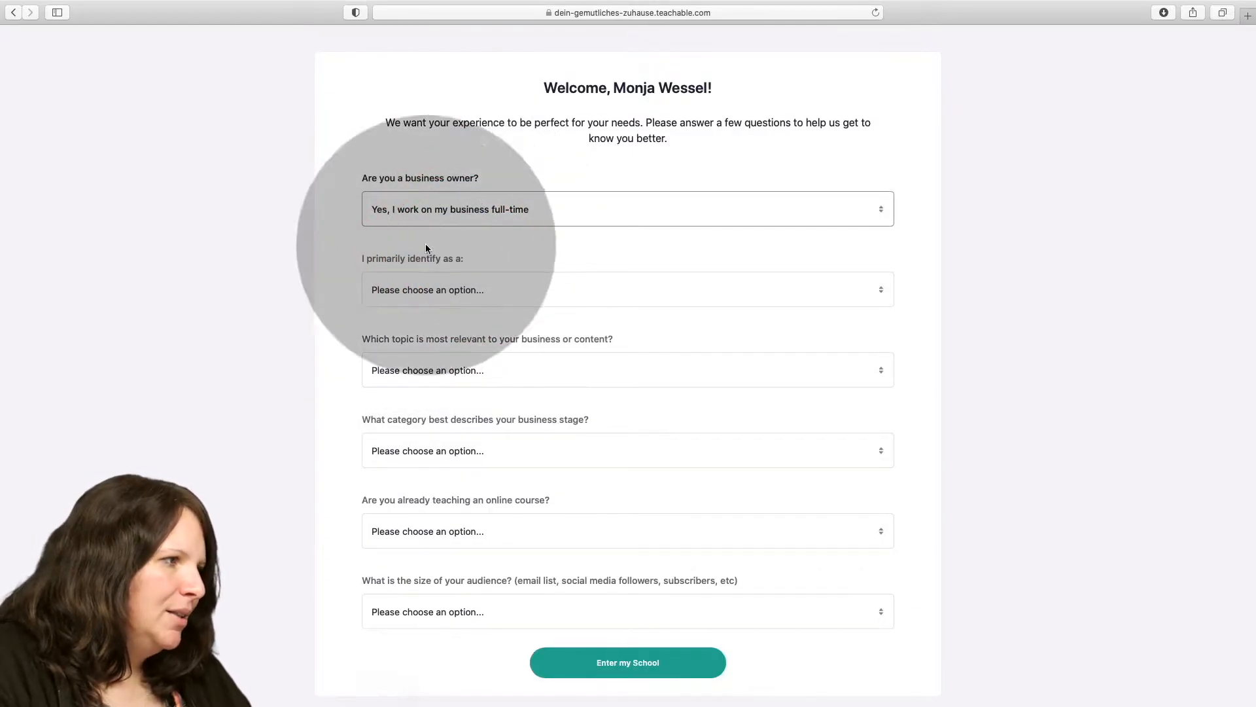
click(403, 289)
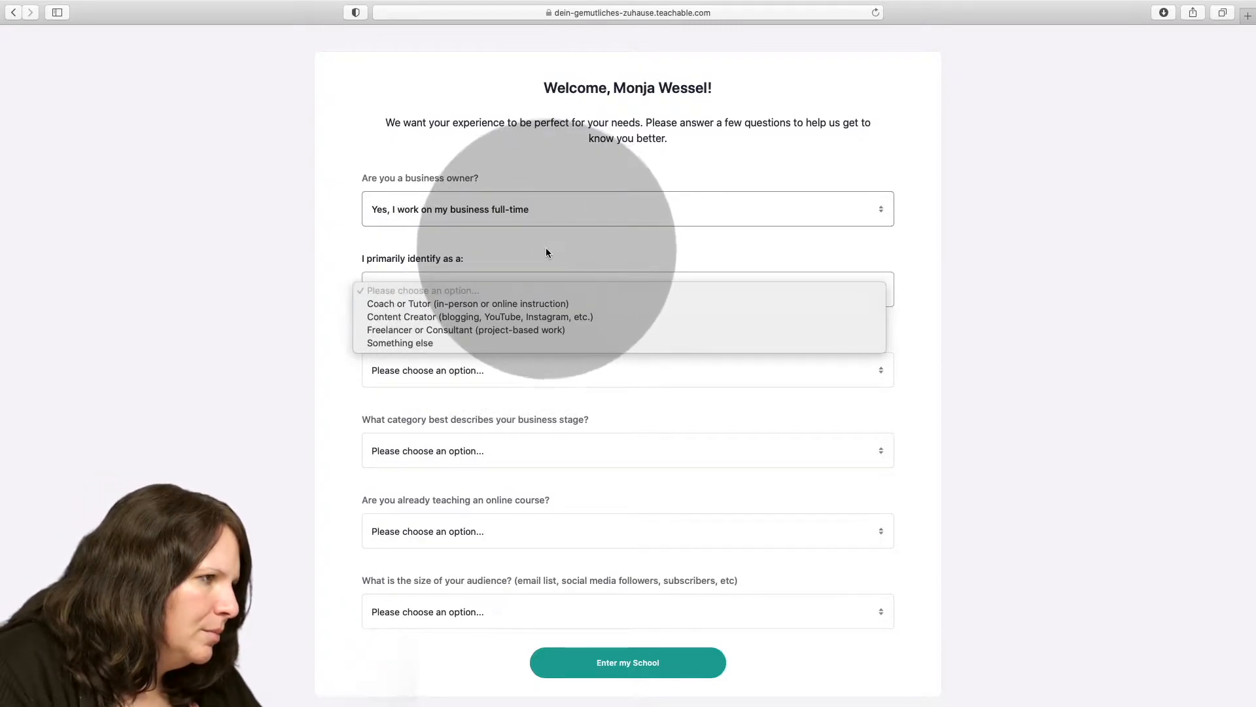
click(508, 331)
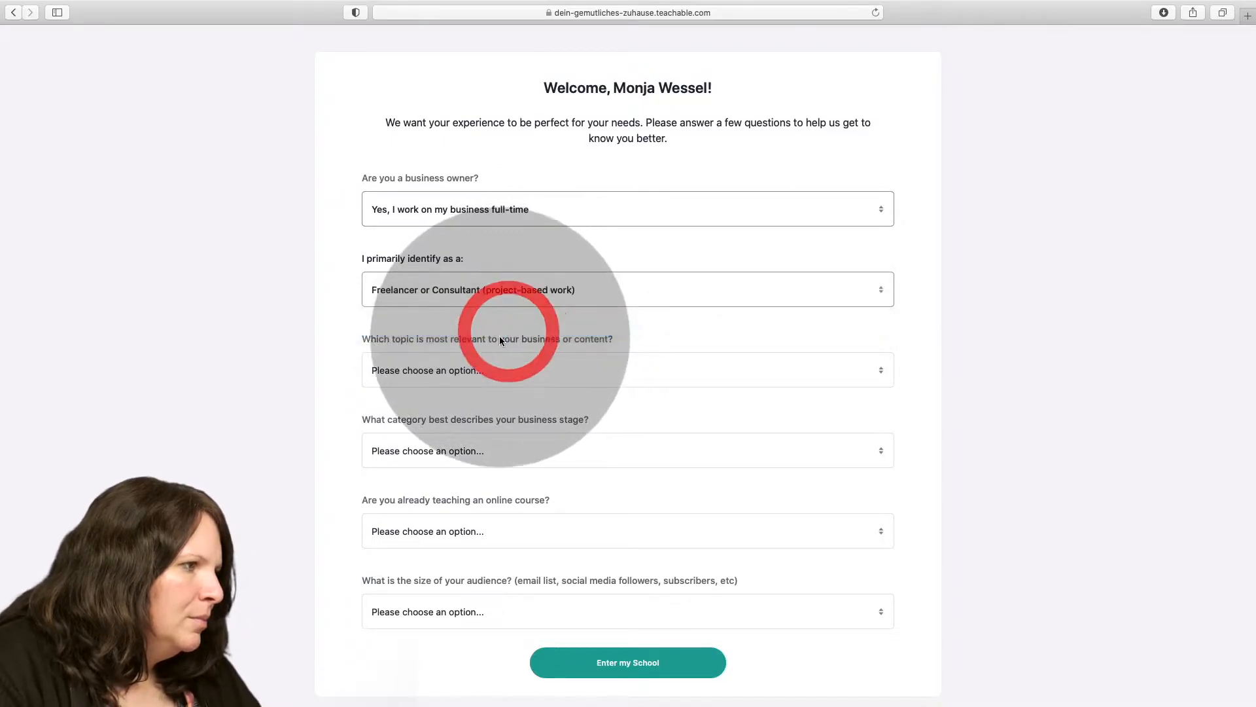
click(451, 370)
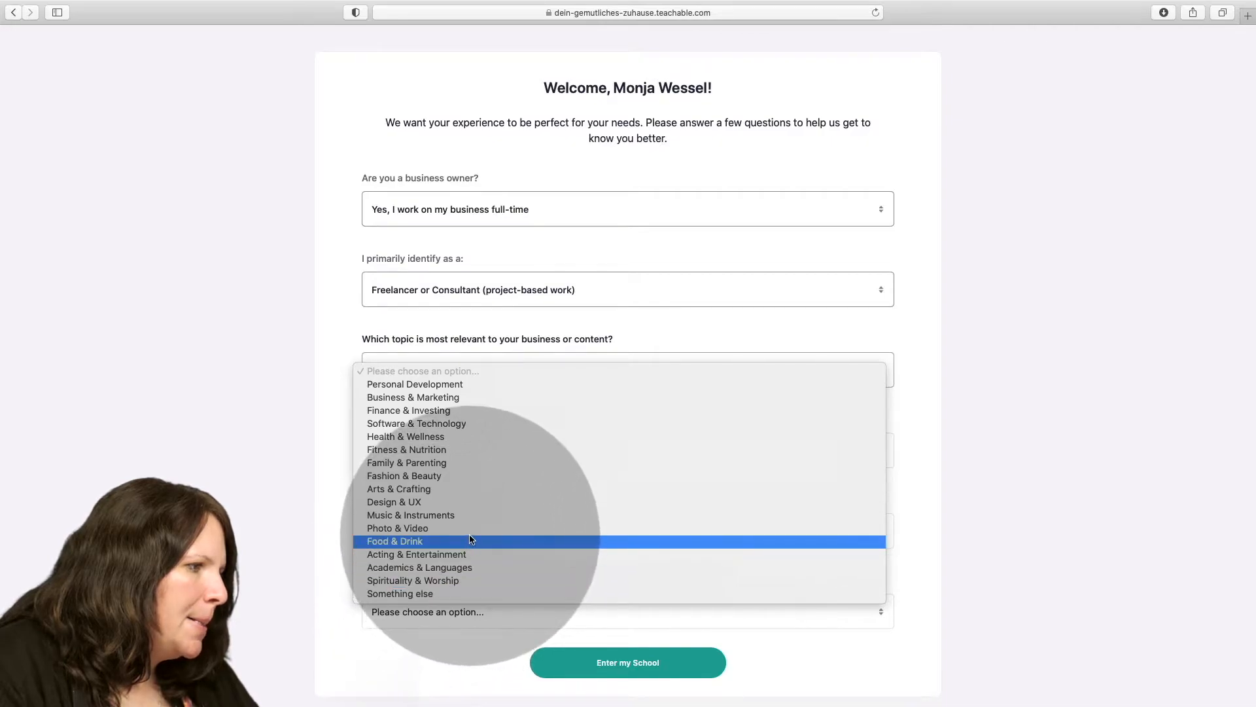
click(477, 437)
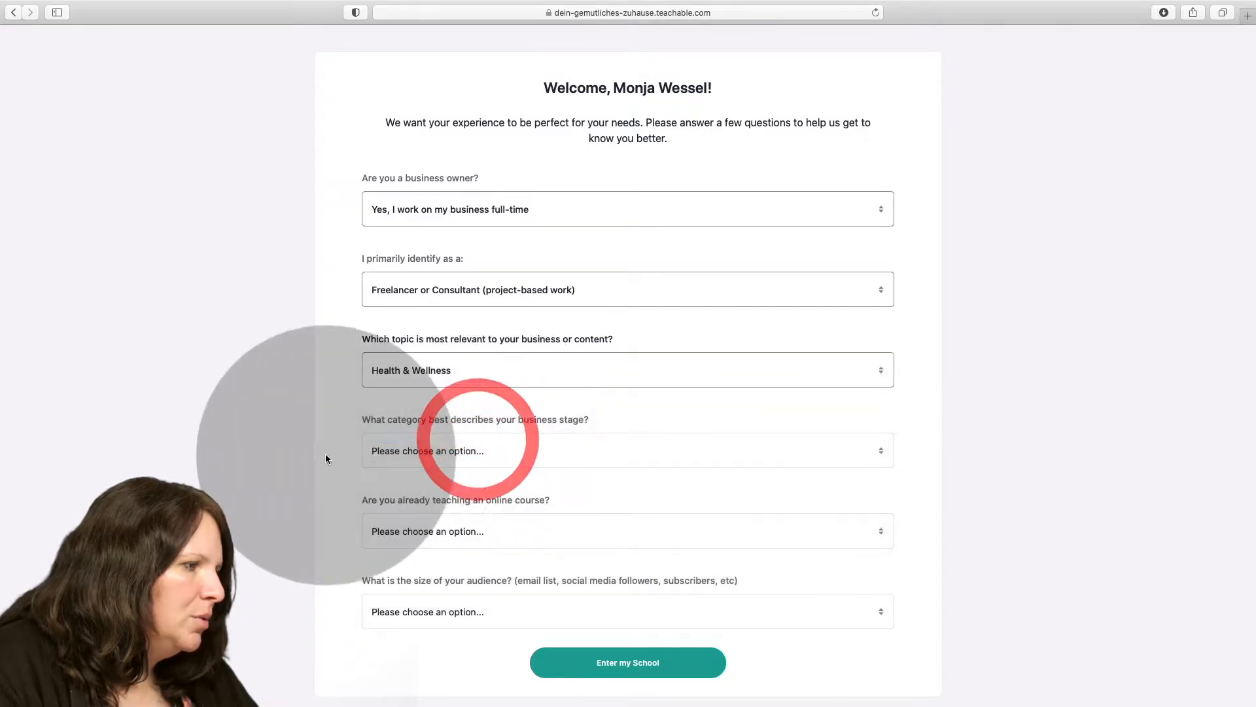
Answer business stage with "I prefer not to answer", teaching with "I'm just getting started sharing my knowledge", audience with "No one yet", and enter the school.
click(464, 450)
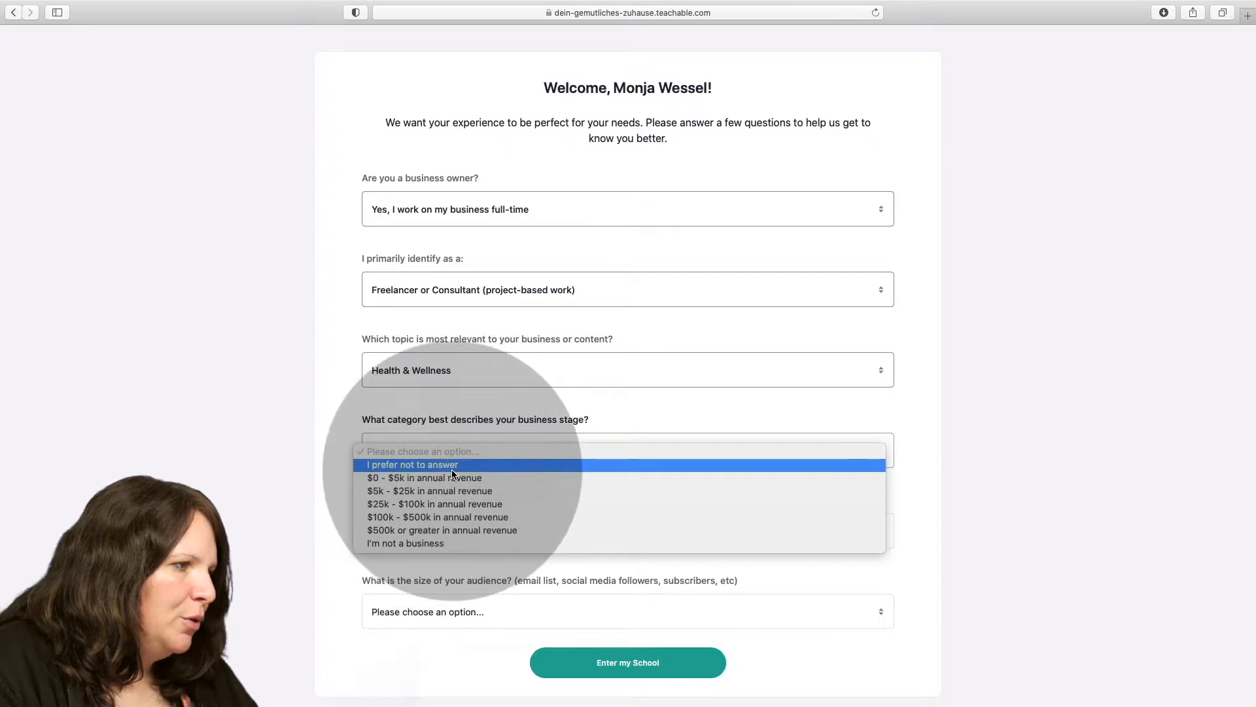
click(433, 465)
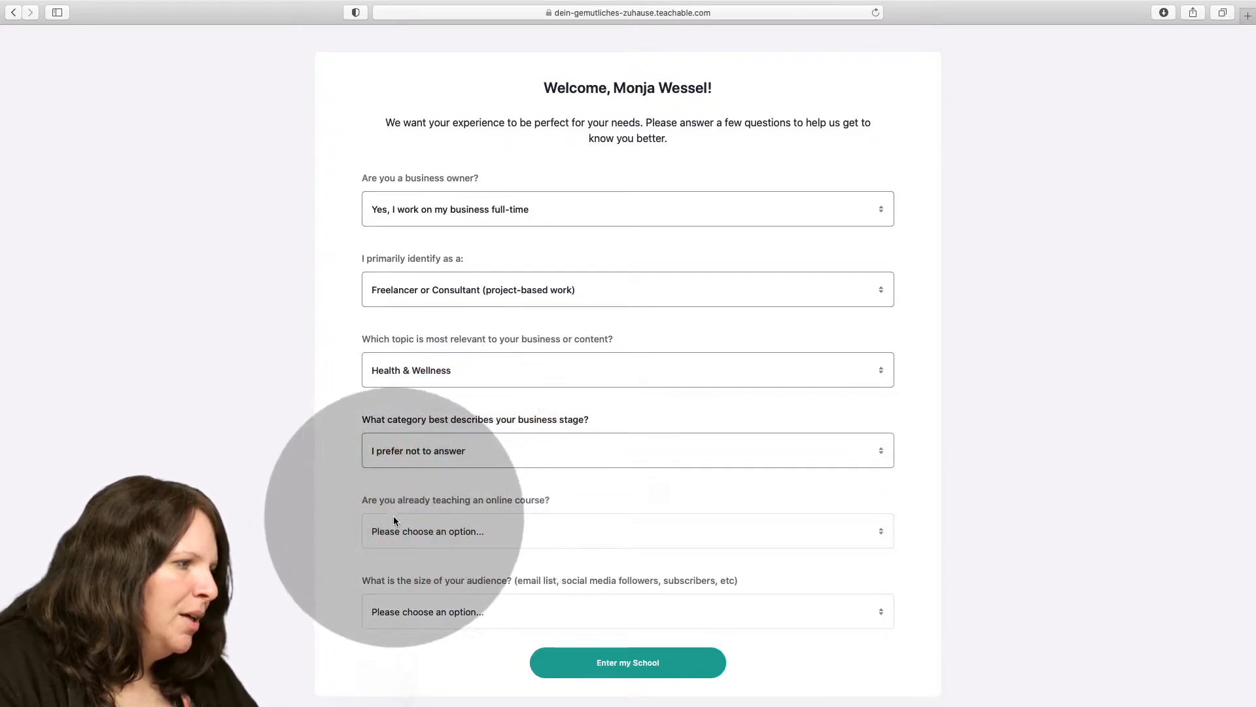
click(449, 529)
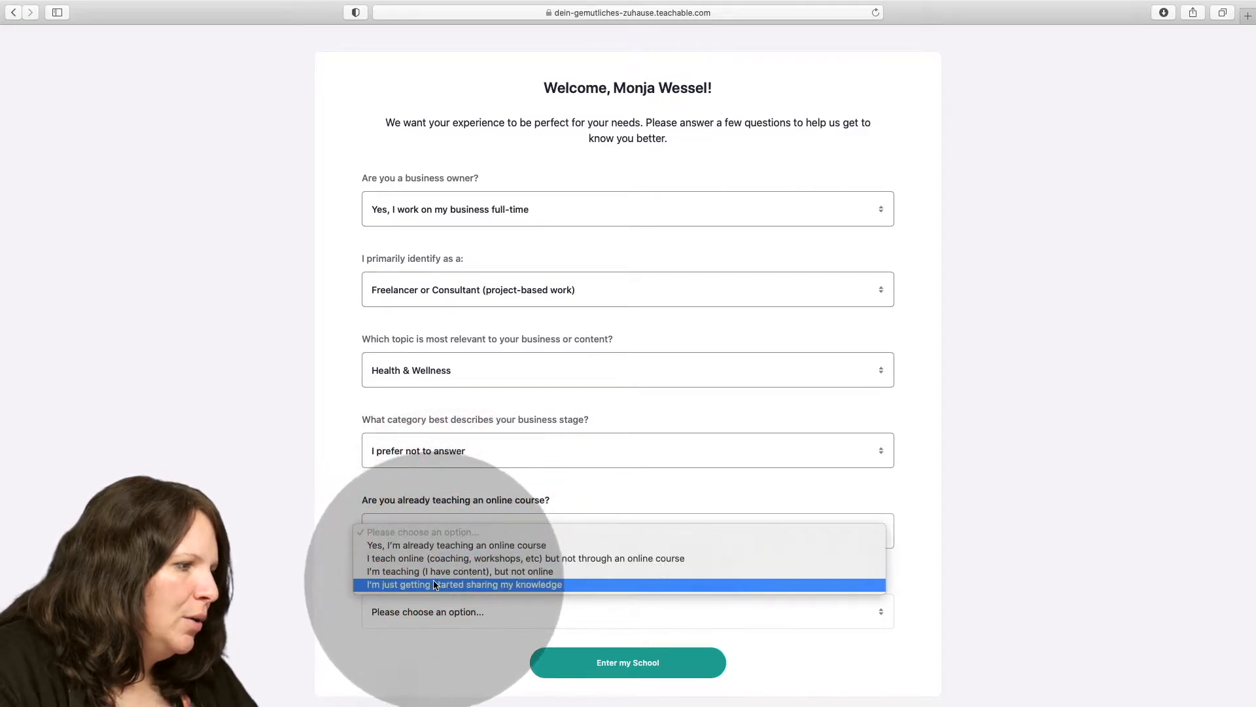
click(471, 586)
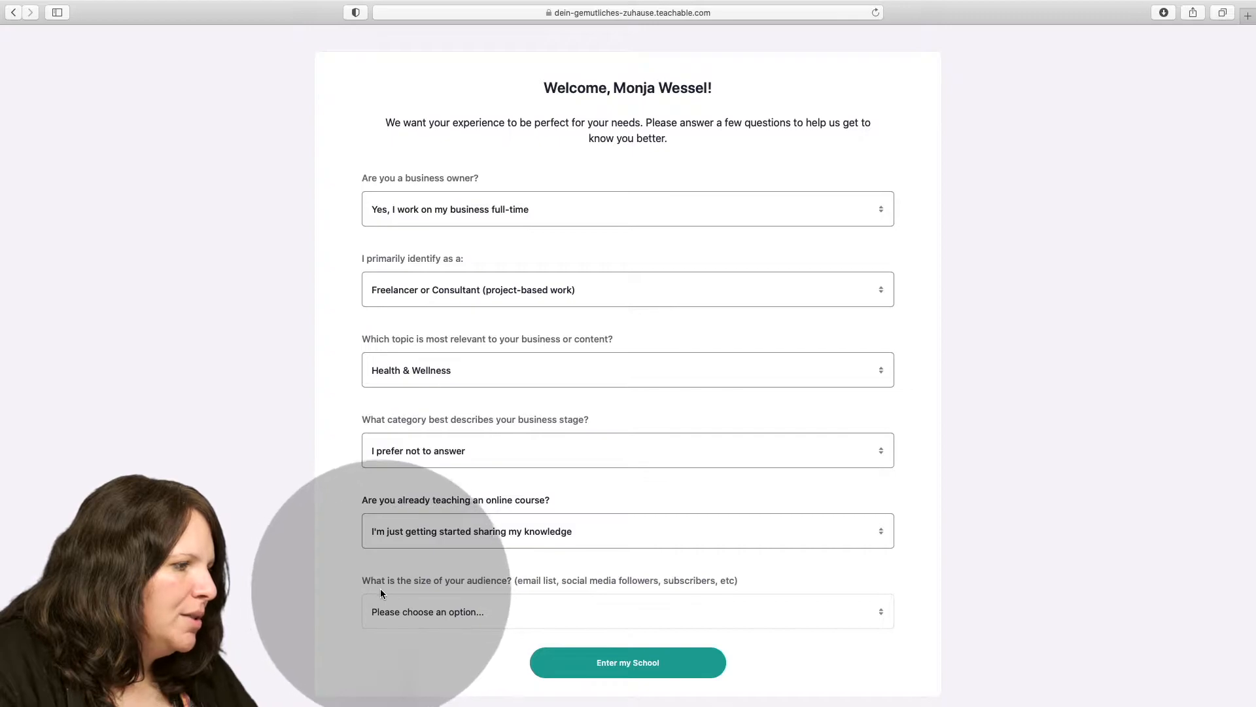
click(440, 609)
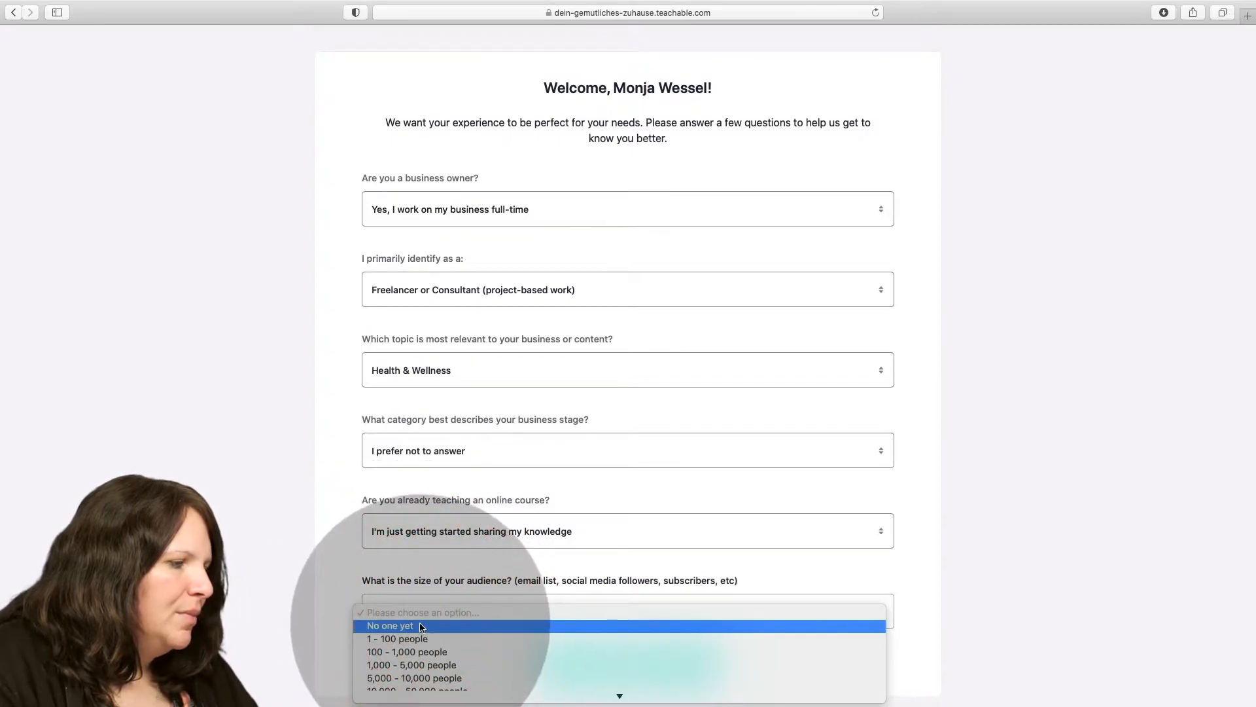
click(422, 627)
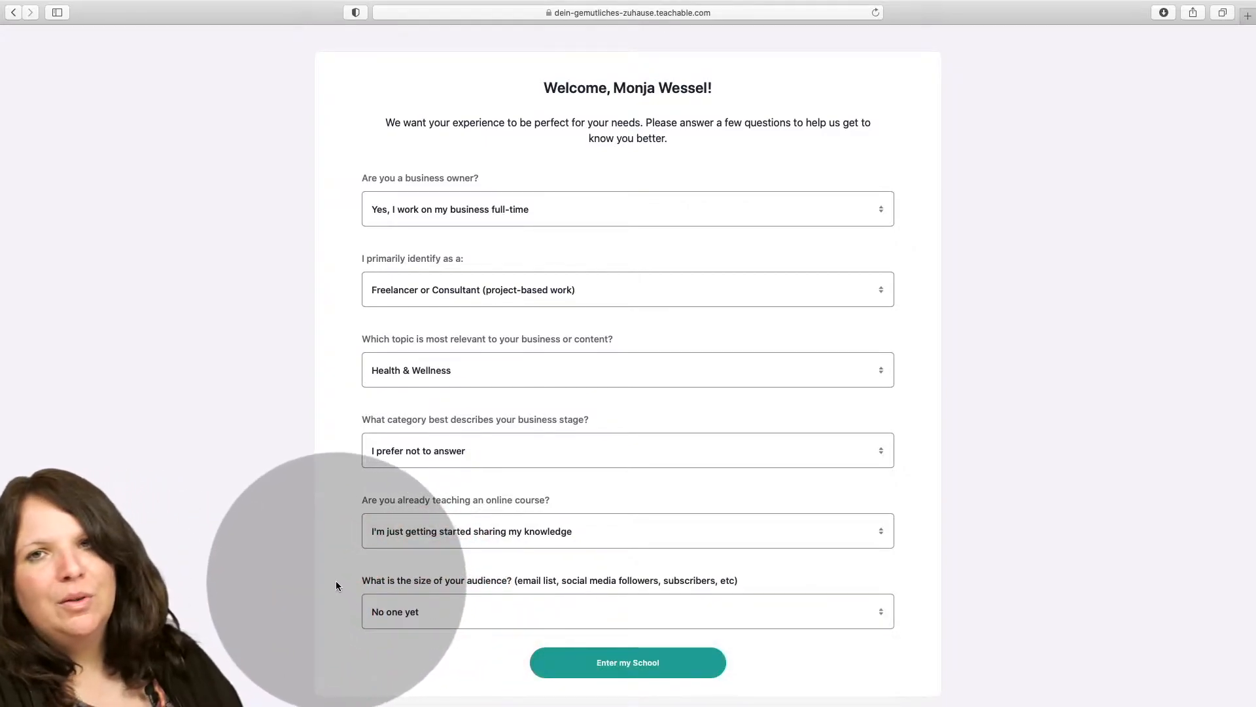
scroll(355, 586, down, 1)
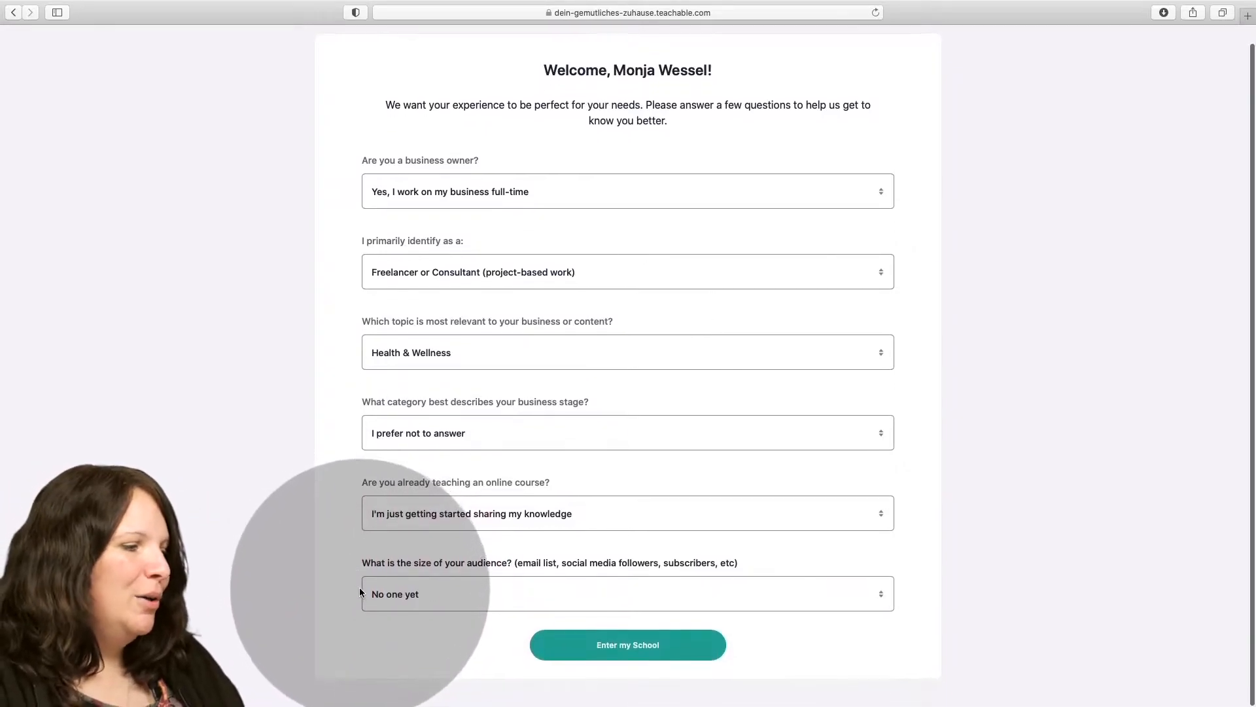
click(646, 647)
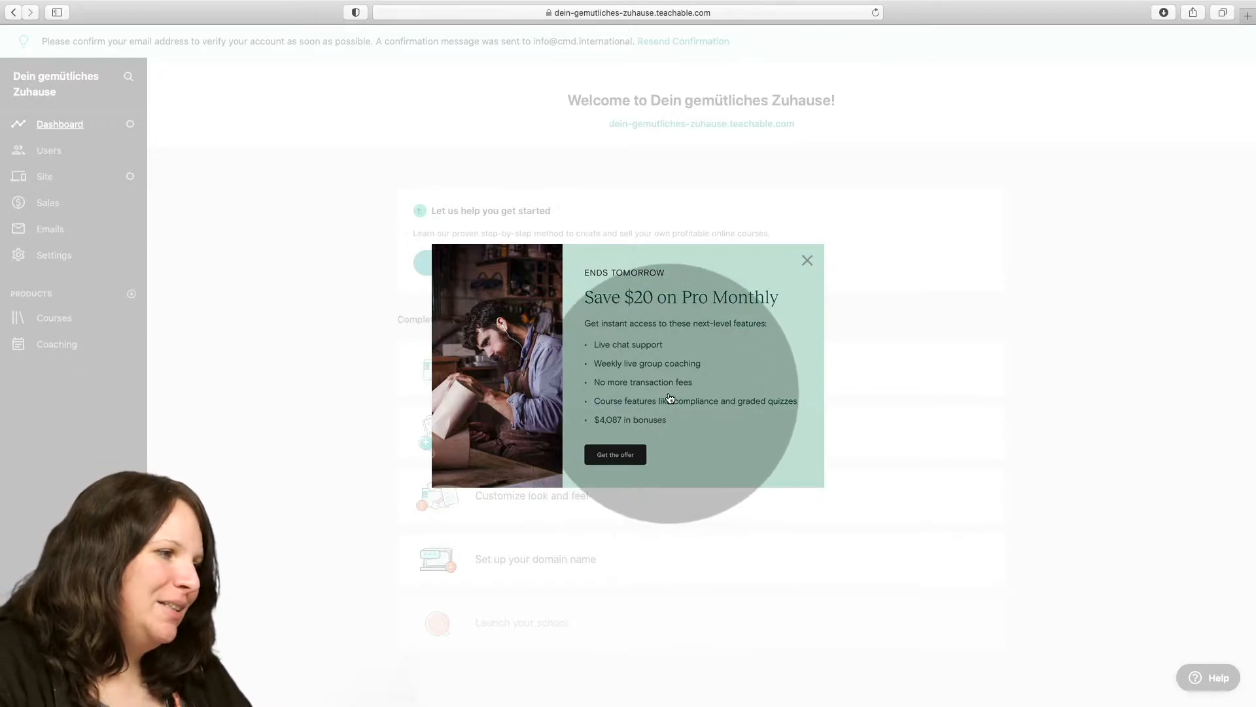
Dismiss the Pro Monthly offer and start creating a new product of the type Course.
click(807, 260)
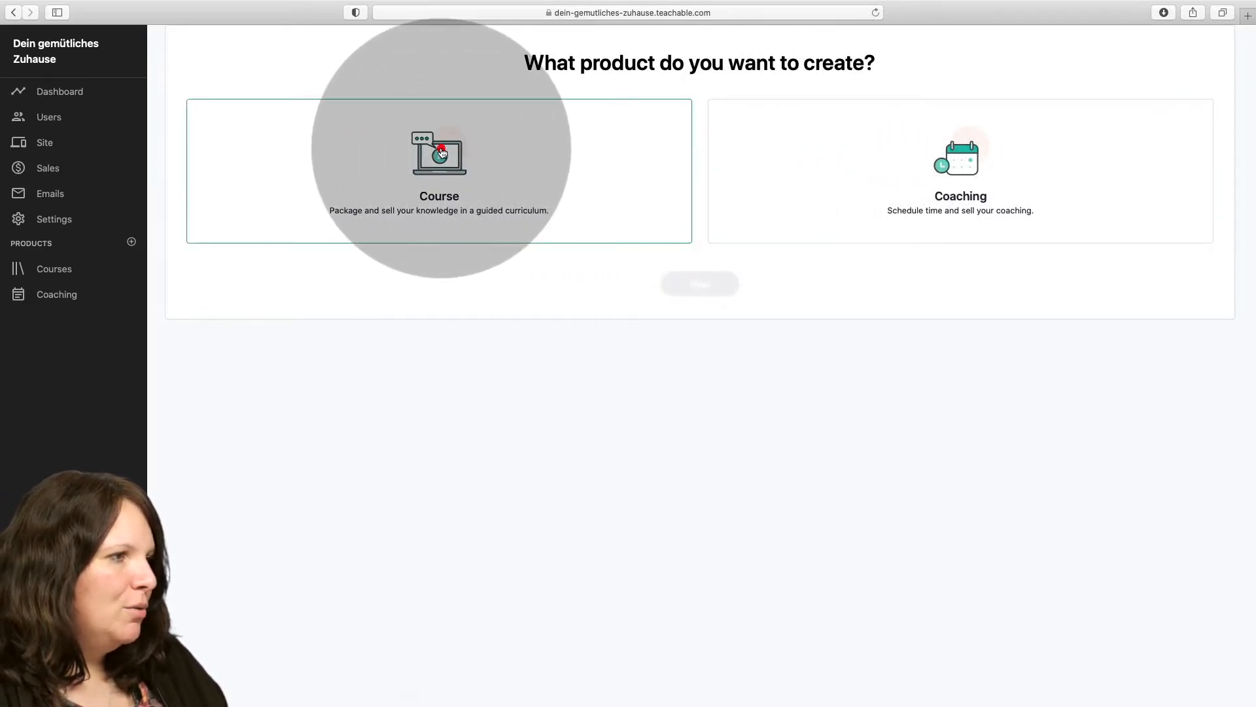
click(442, 152)
click(720, 283)
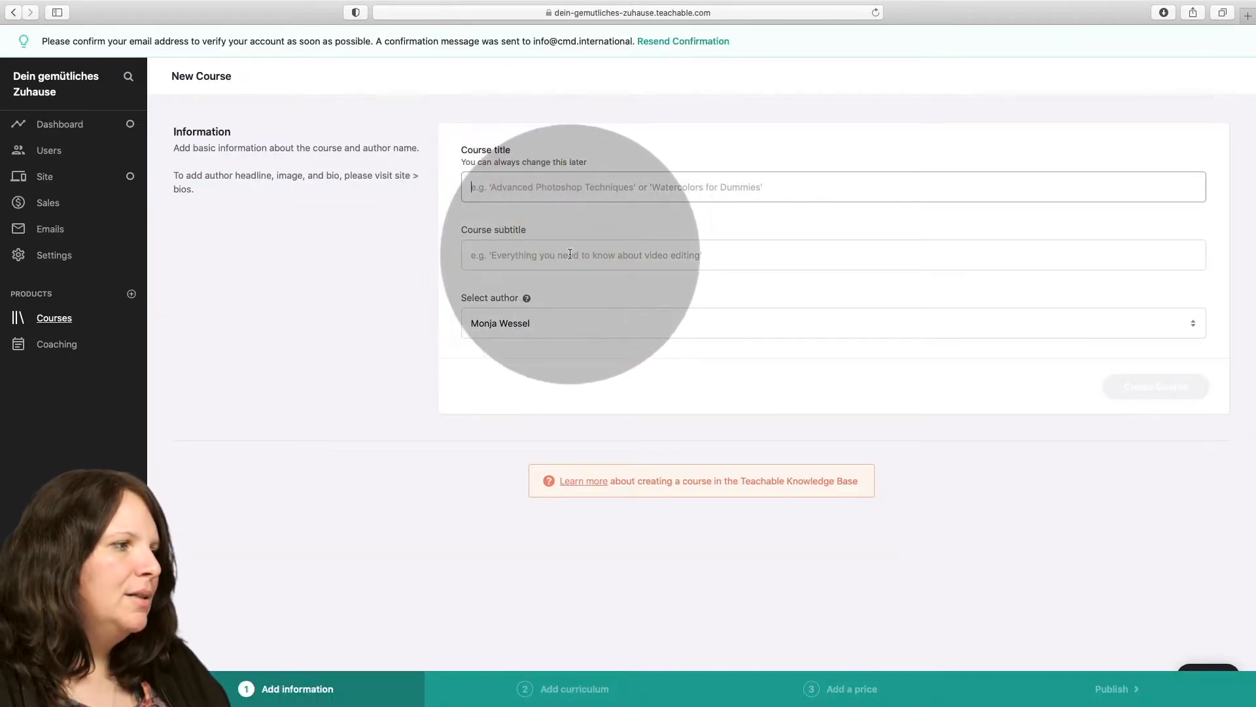
Create the course with the title "Dein gemütliches Zuhause" and the subtitle "Schöner Wohnen", keeping the preselected author.
click(523, 324)
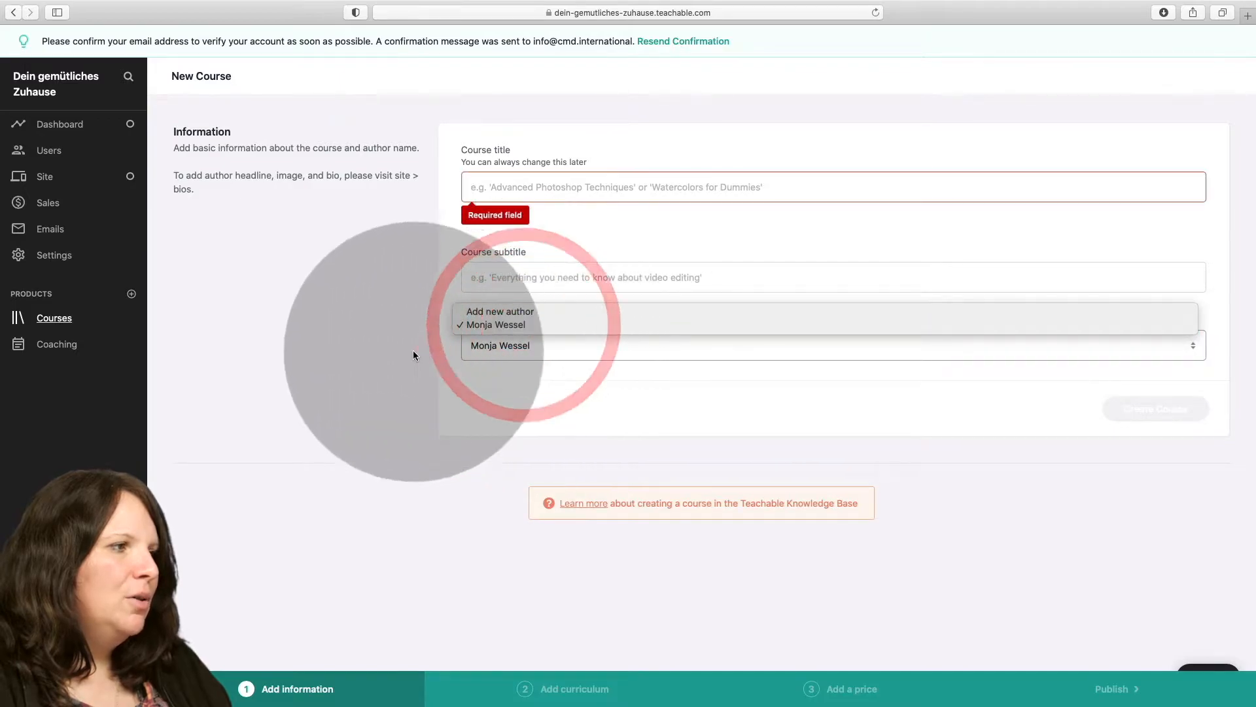
click(397, 340)
click(494, 190)
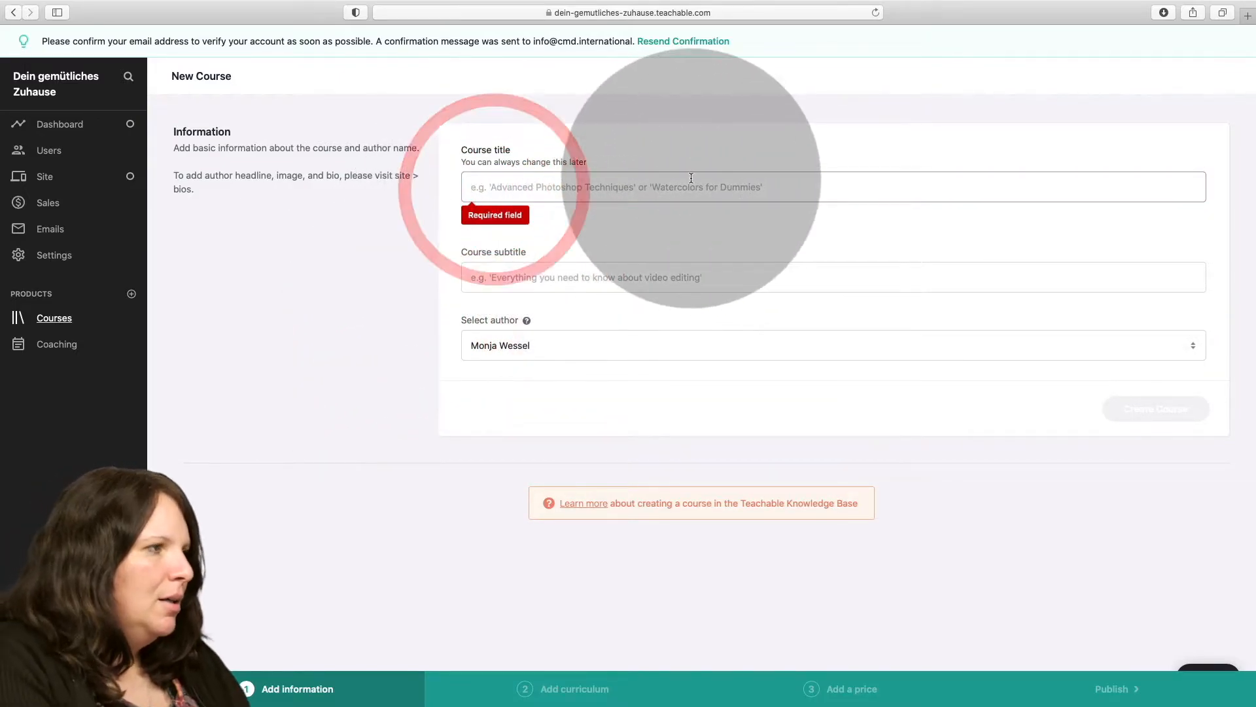
text(Dein gemütliches Zuhause)
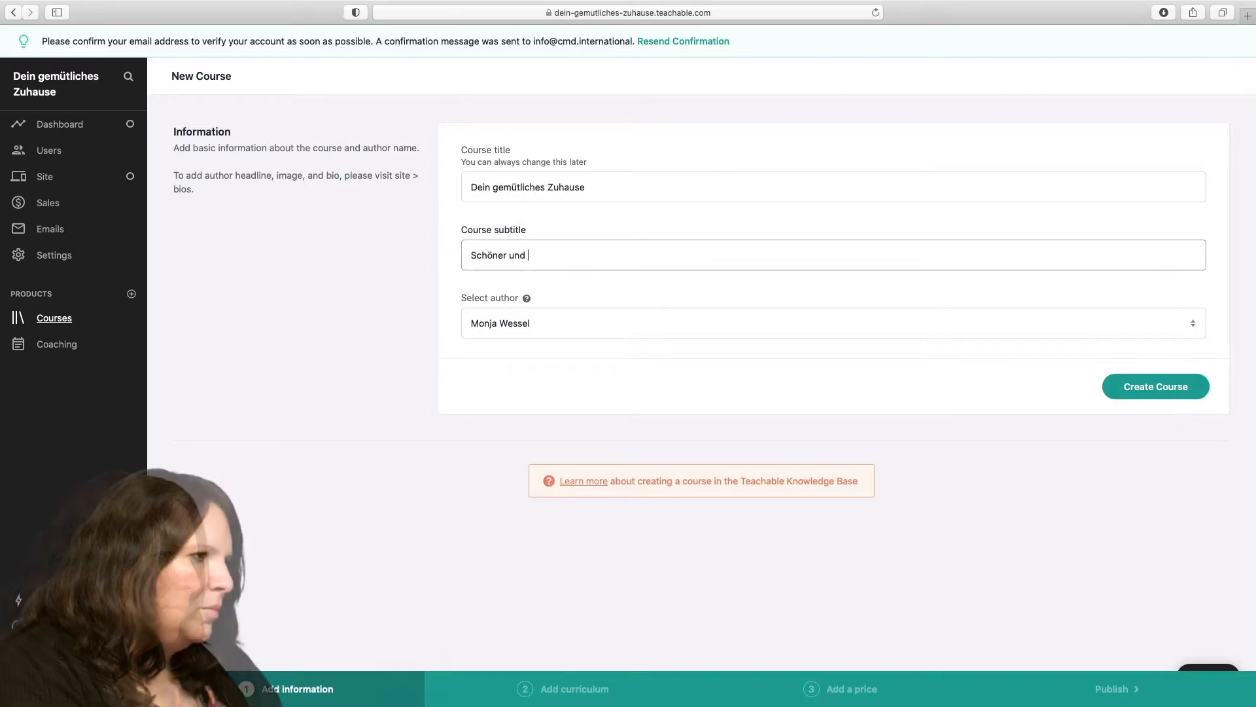
key(BackSpace)
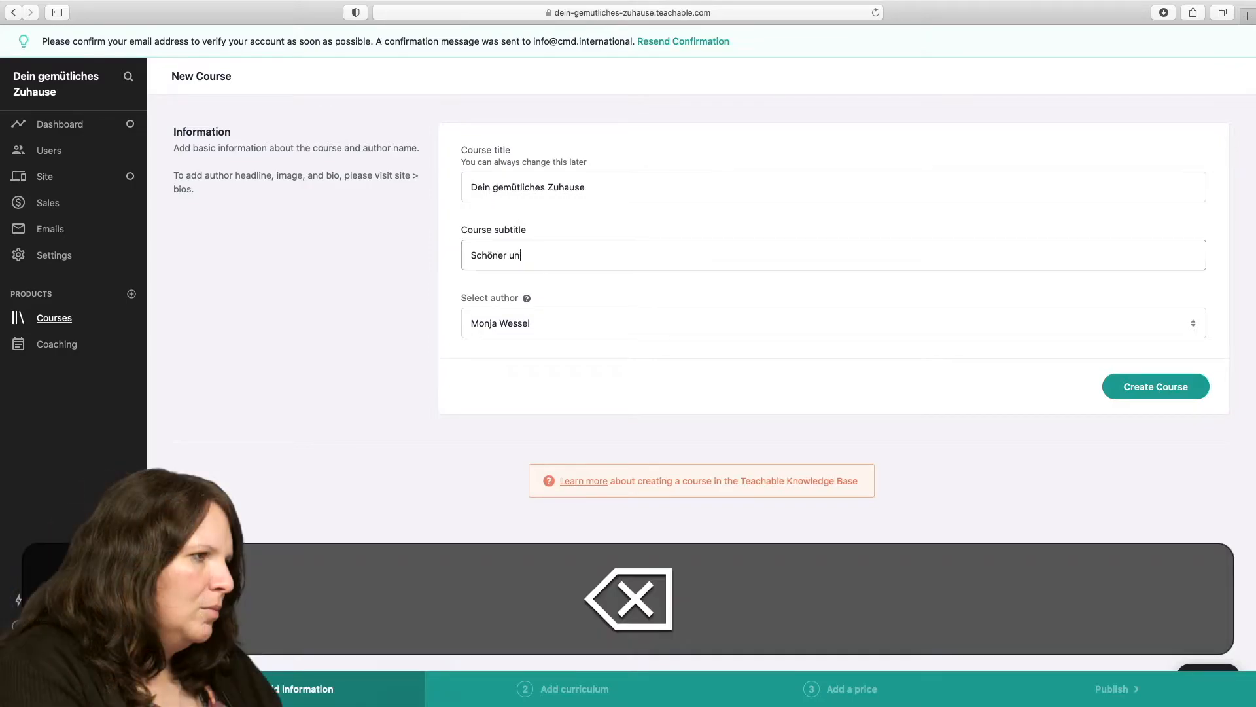
text(Wohnen)
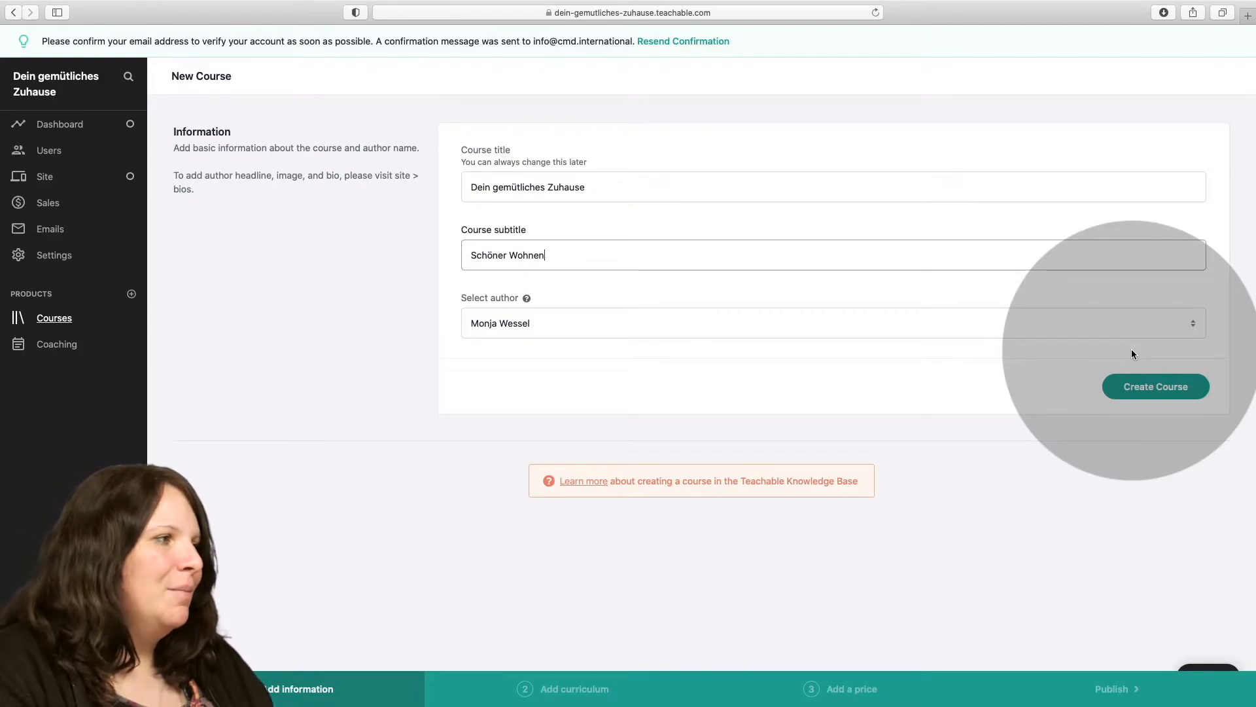
click(1134, 390)
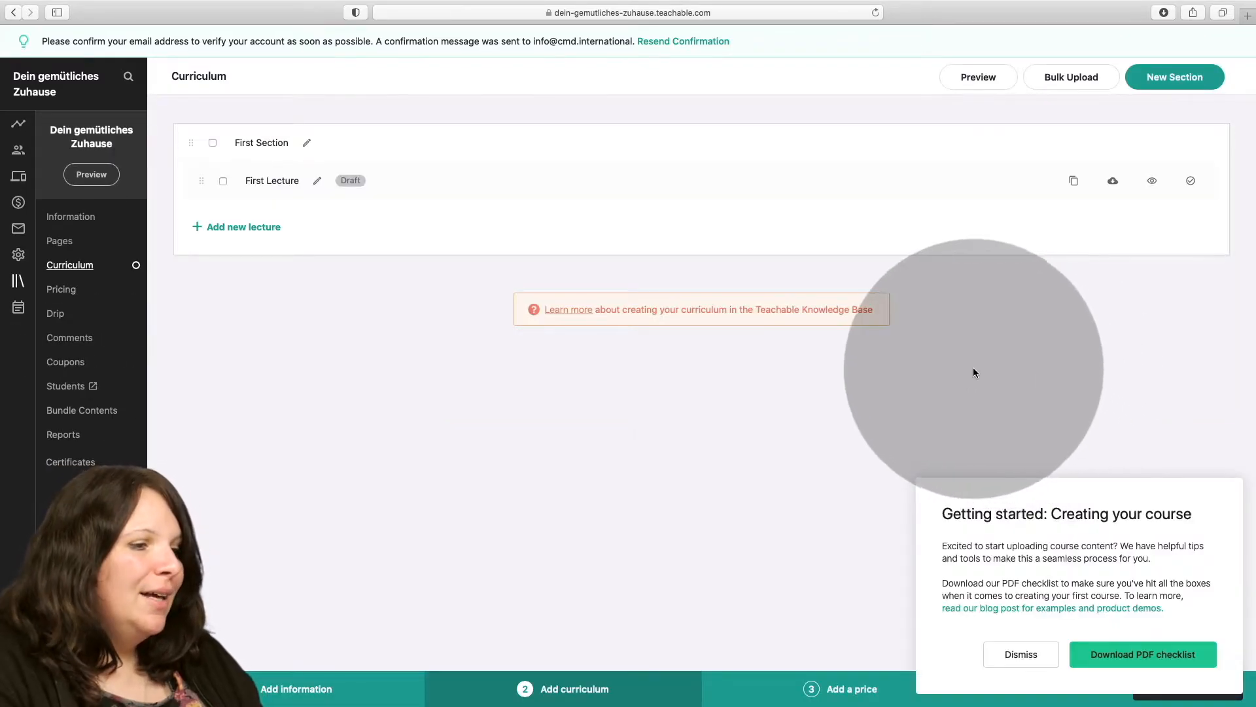
Dismiss the getting-started notice and rename the curriculum's first section to "Einleitung".
click(1011, 654)
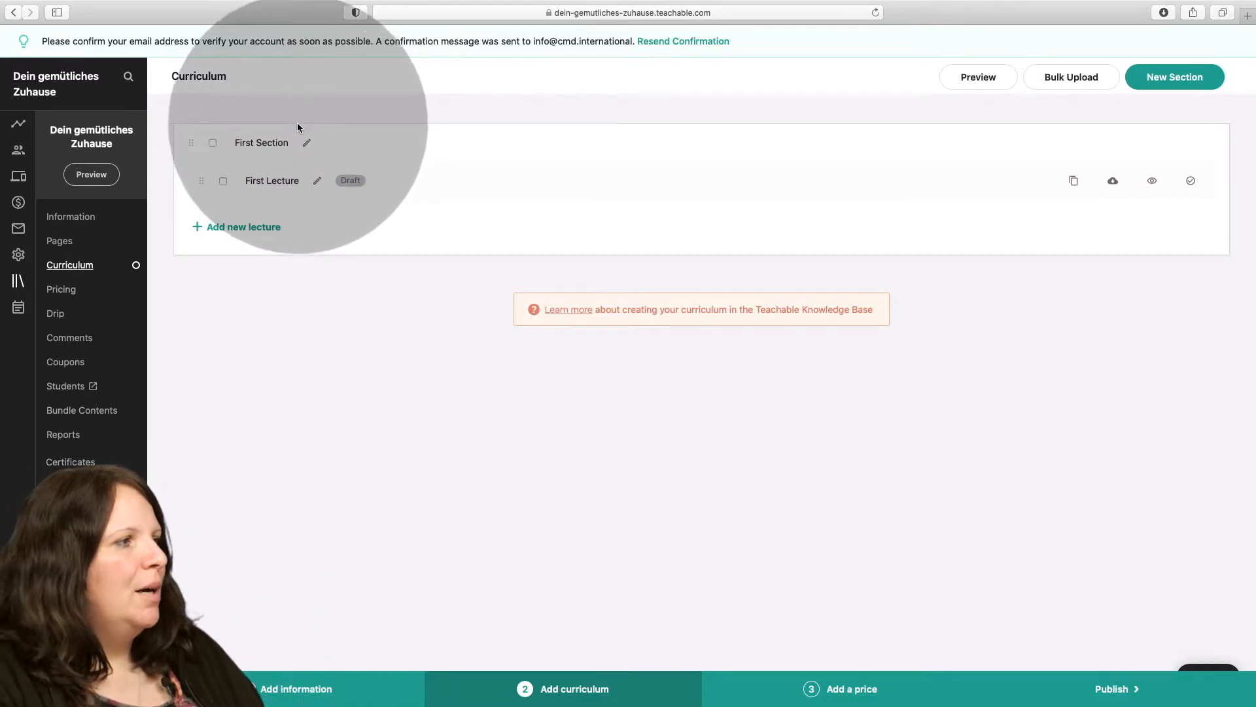
click(306, 143)
drag(300, 144, 215, 146)
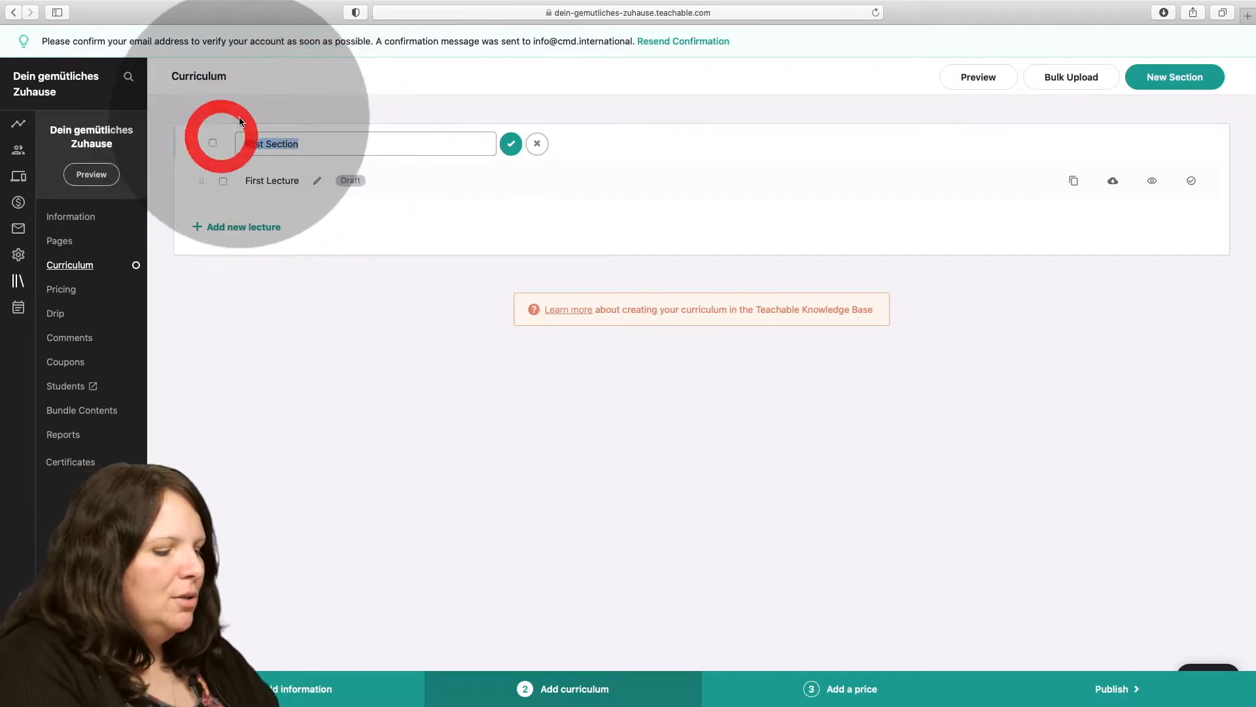
text(Einleitung)
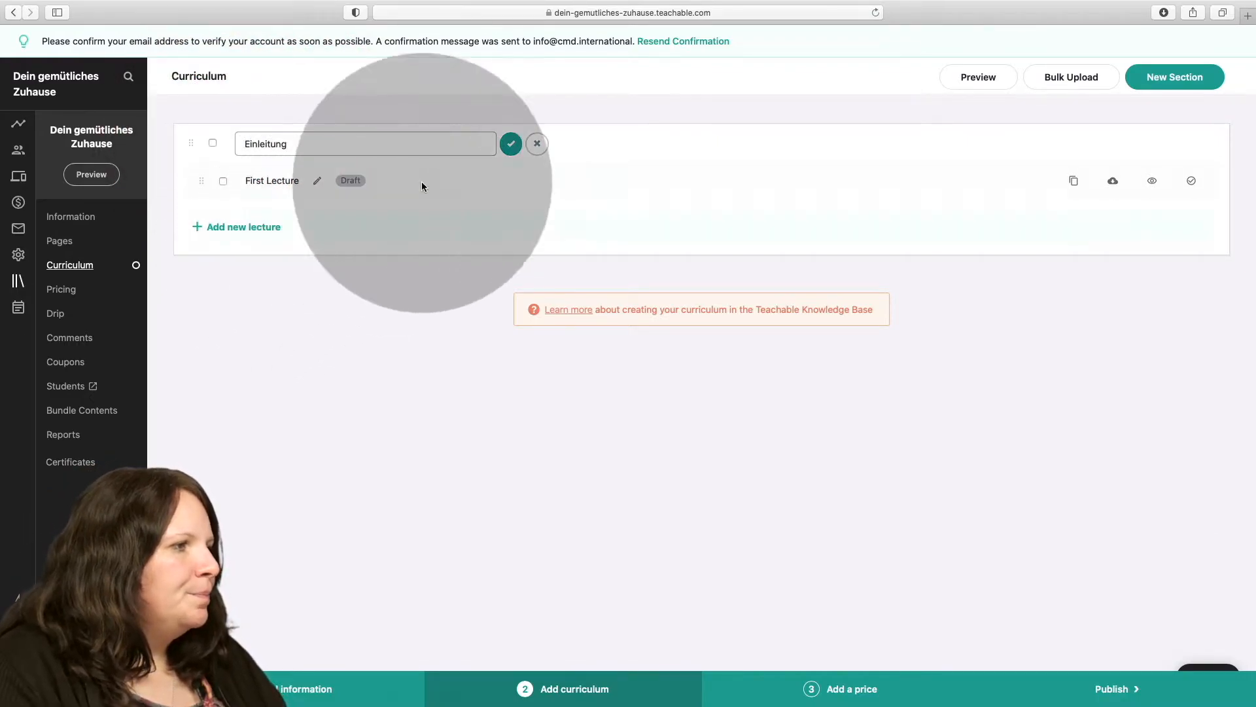
click(505, 145)
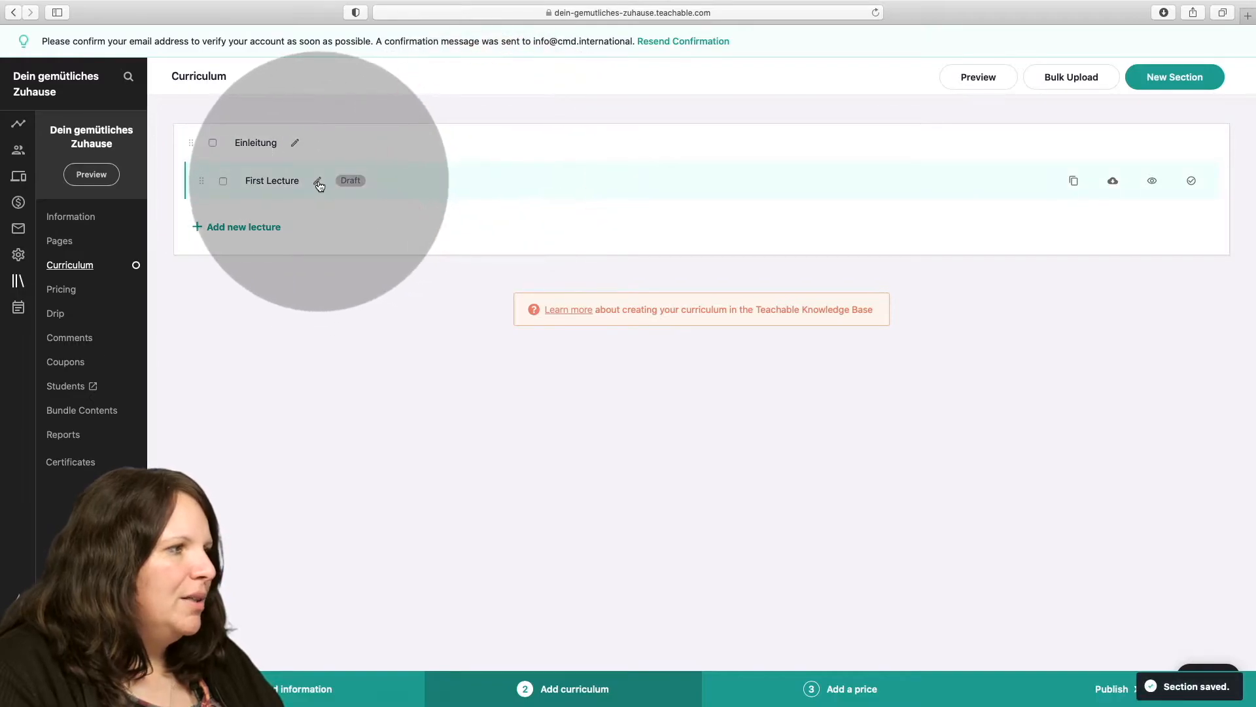
Rename the lecture "First Lecture" in the section "Einleitung" to "Für wen ist dieser Kurs geeignet?".
click(322, 186)
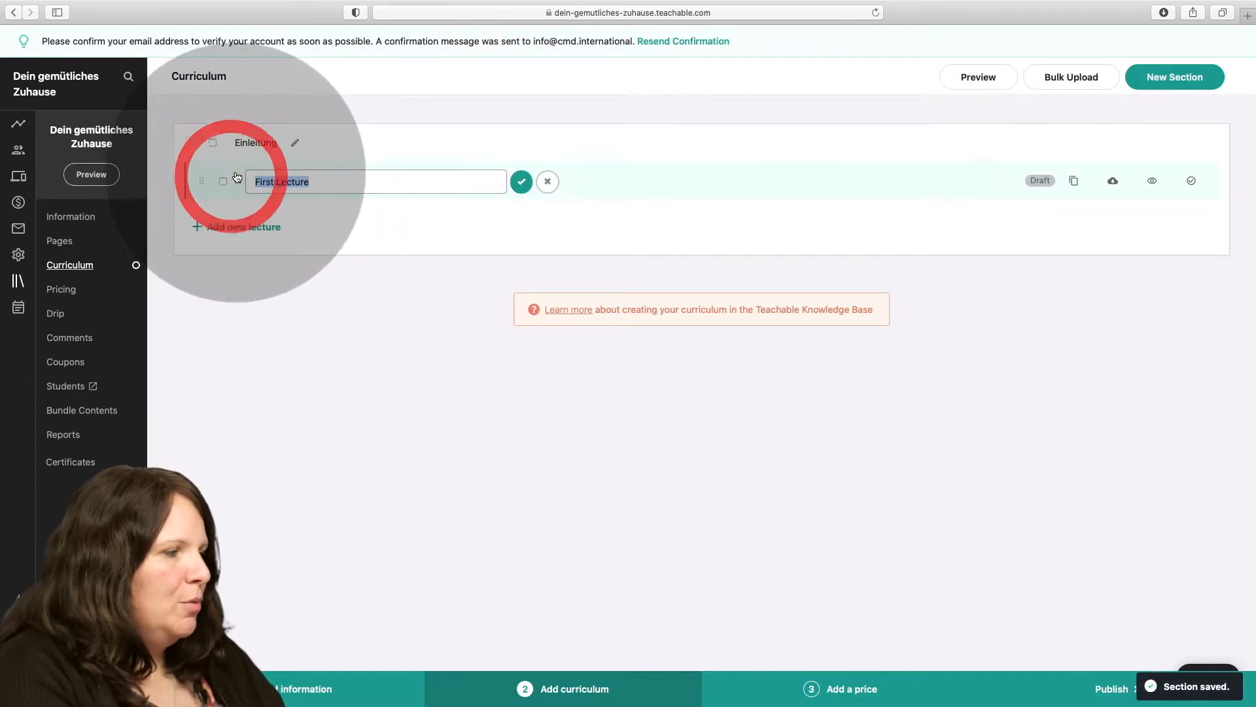
text(Für we)
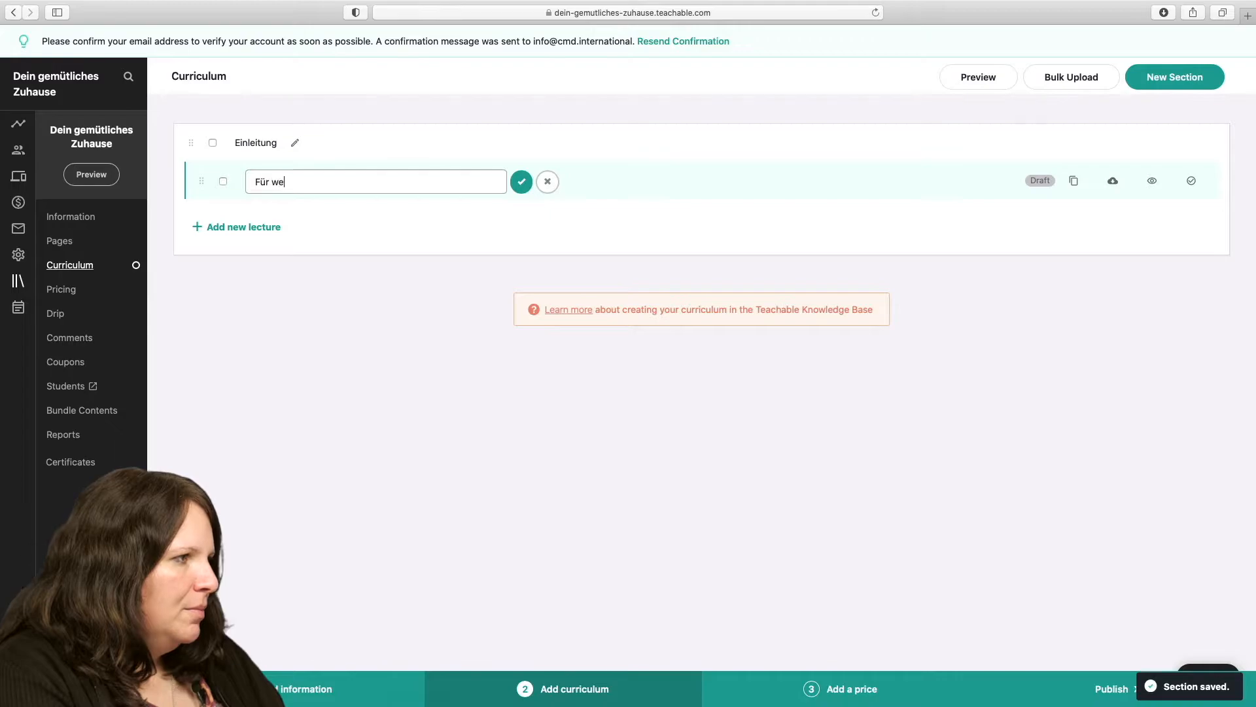
text(n ist dieser Kurs geeignet)
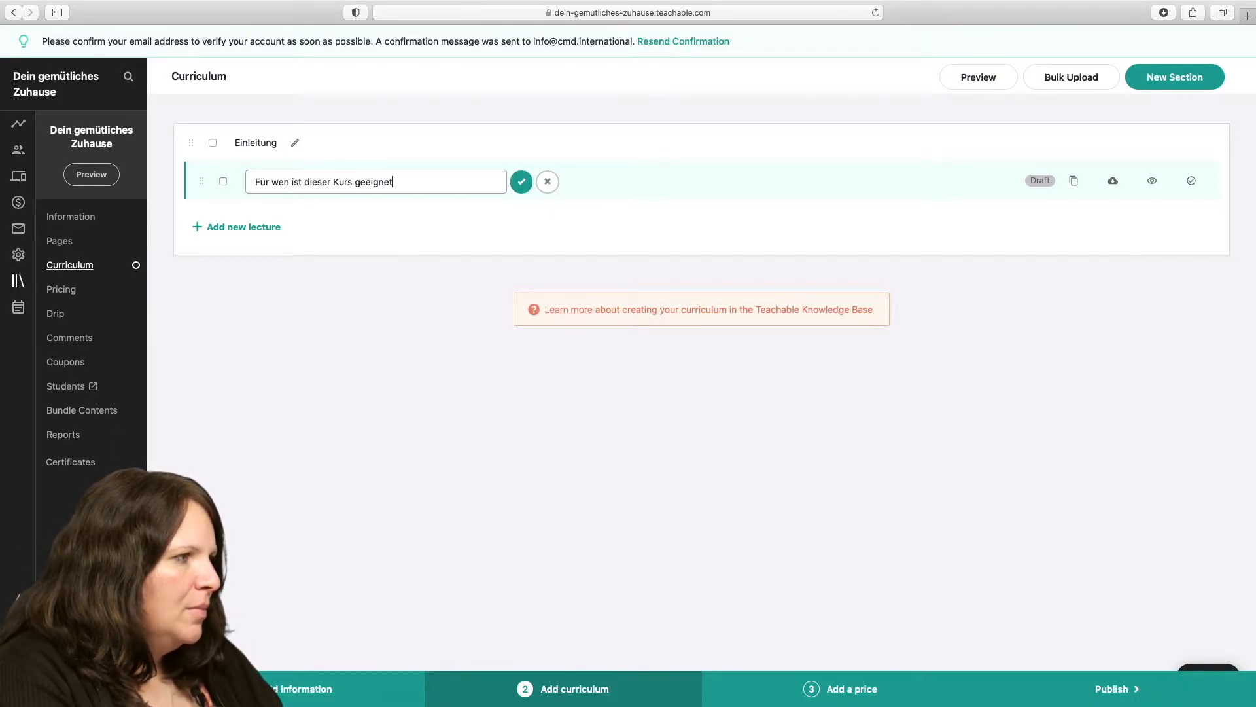
text(?)
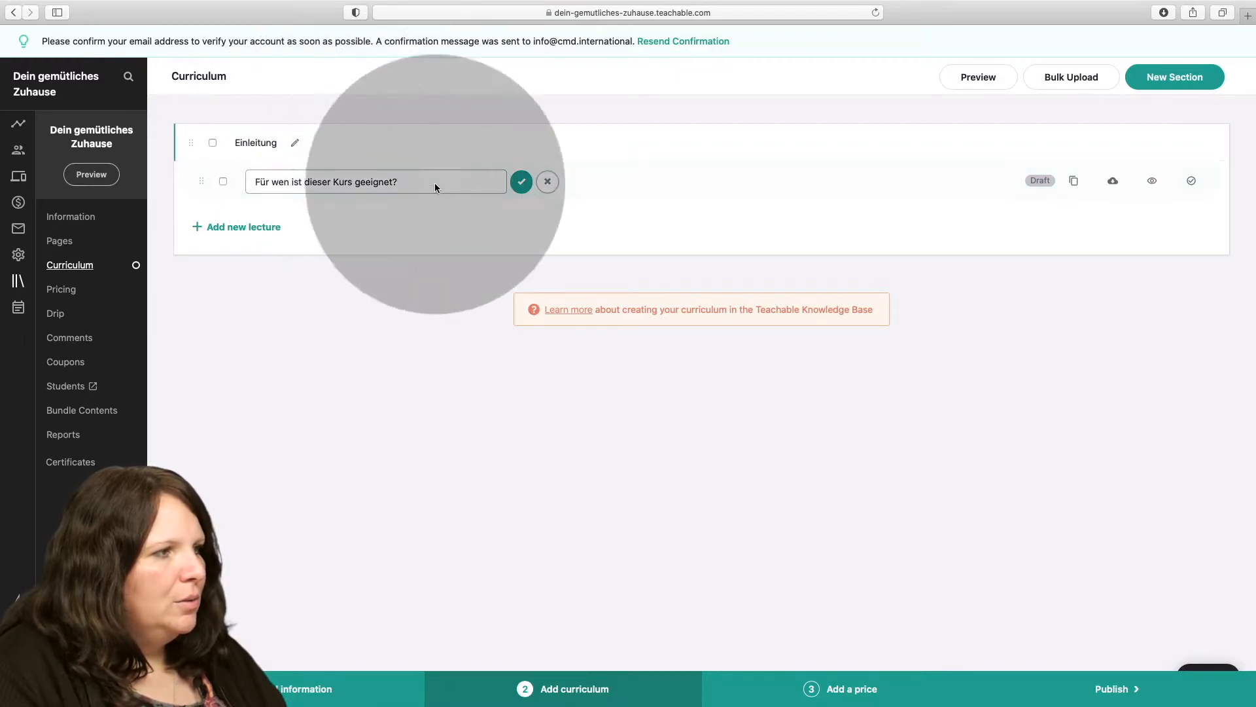
click(522, 181)
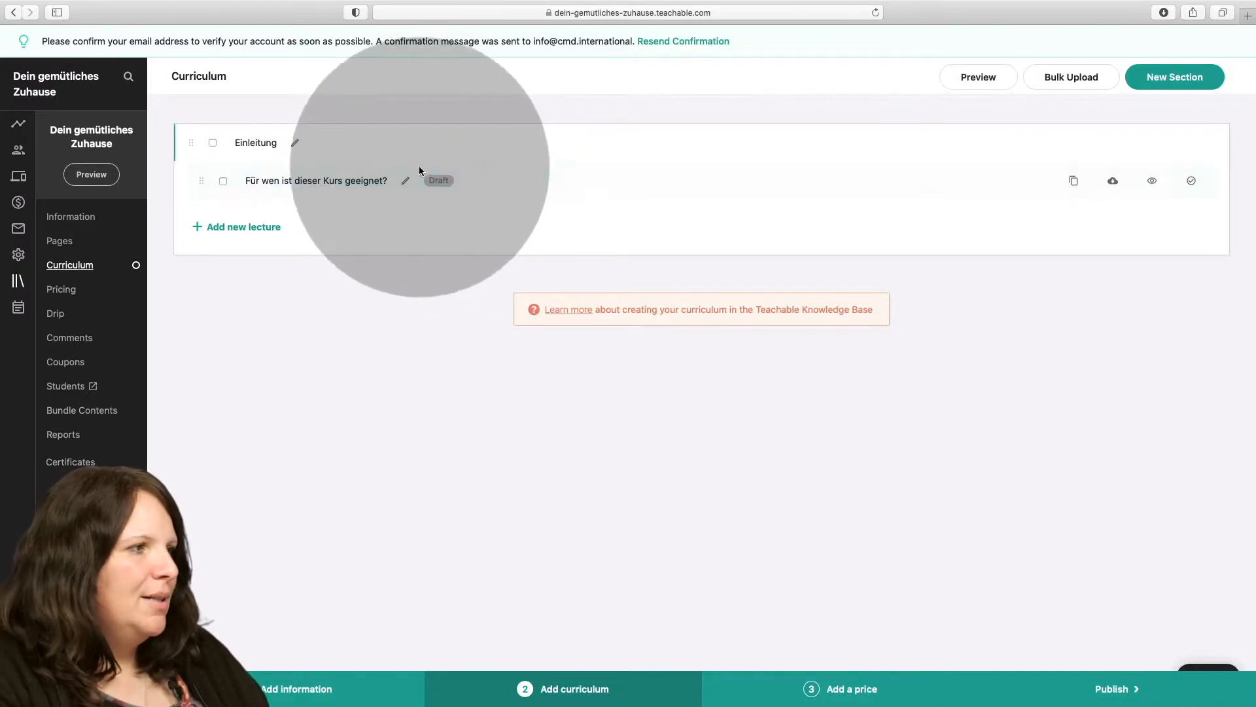
click(406, 182)
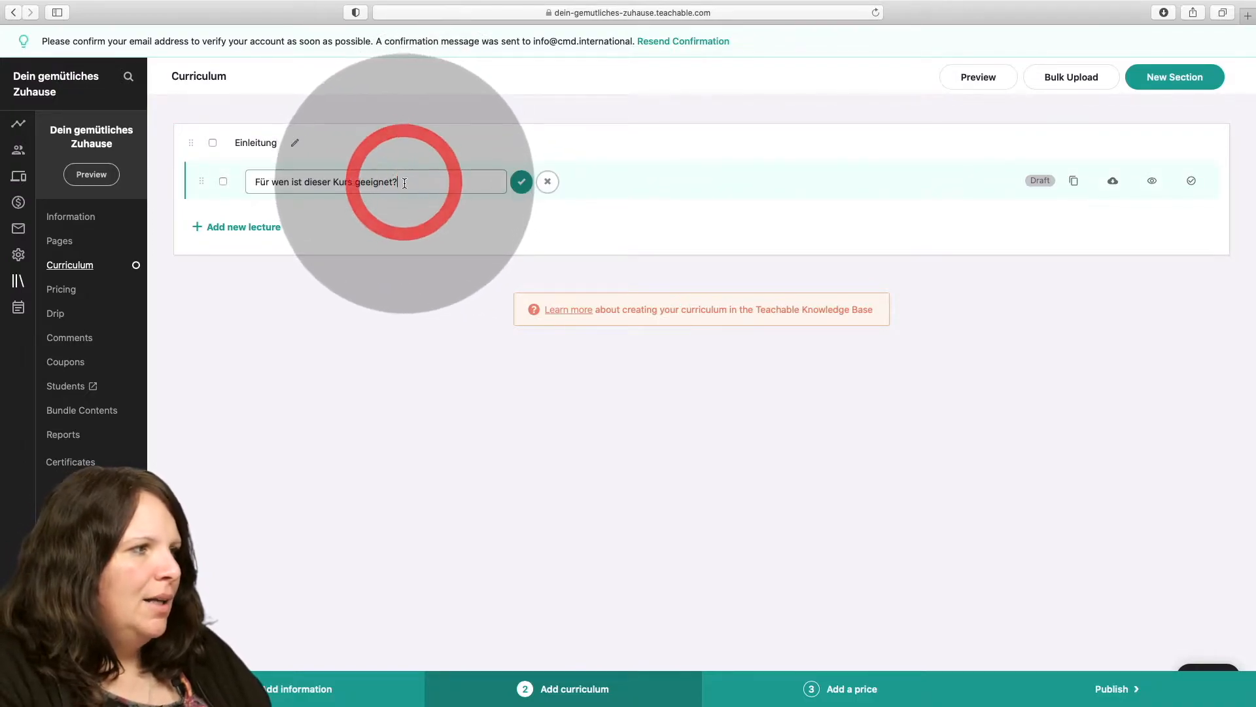
click(519, 186)
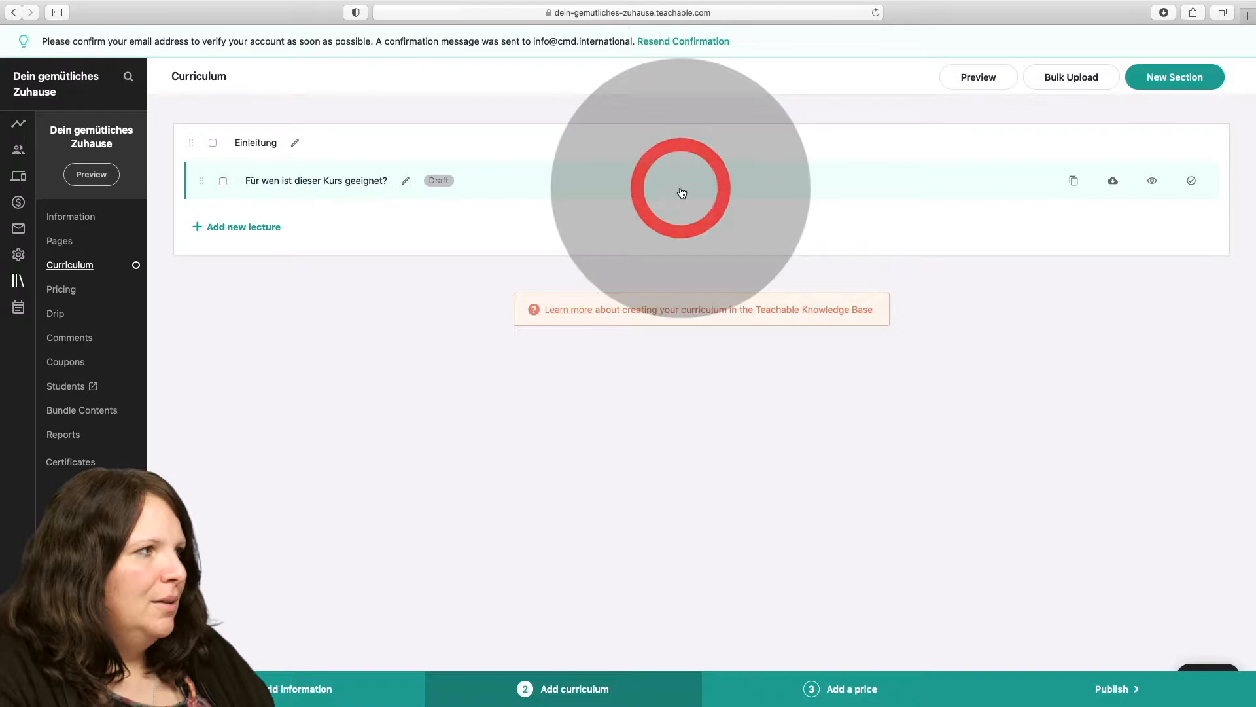
Open the lecture "Für wen ist dieser Kurs geeignet?" and look at the file uploader's sources without uploading anything.
click(681, 192)
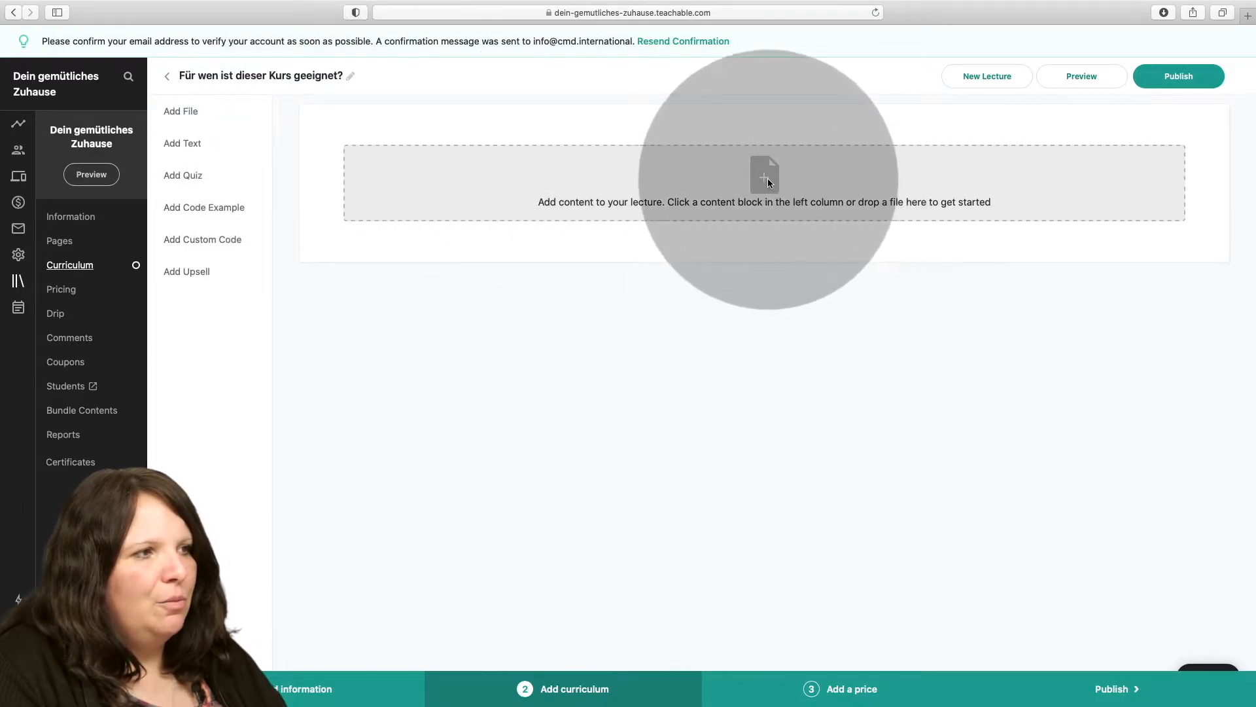
click(211, 111)
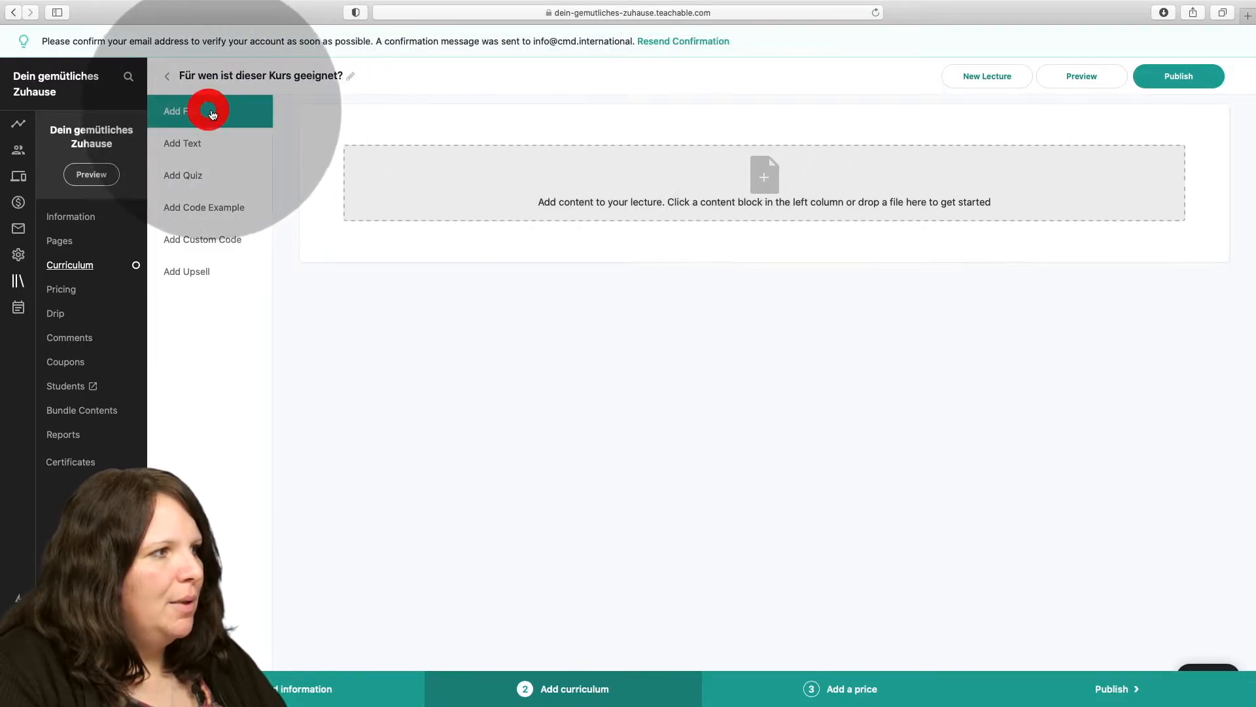
click(763, 210)
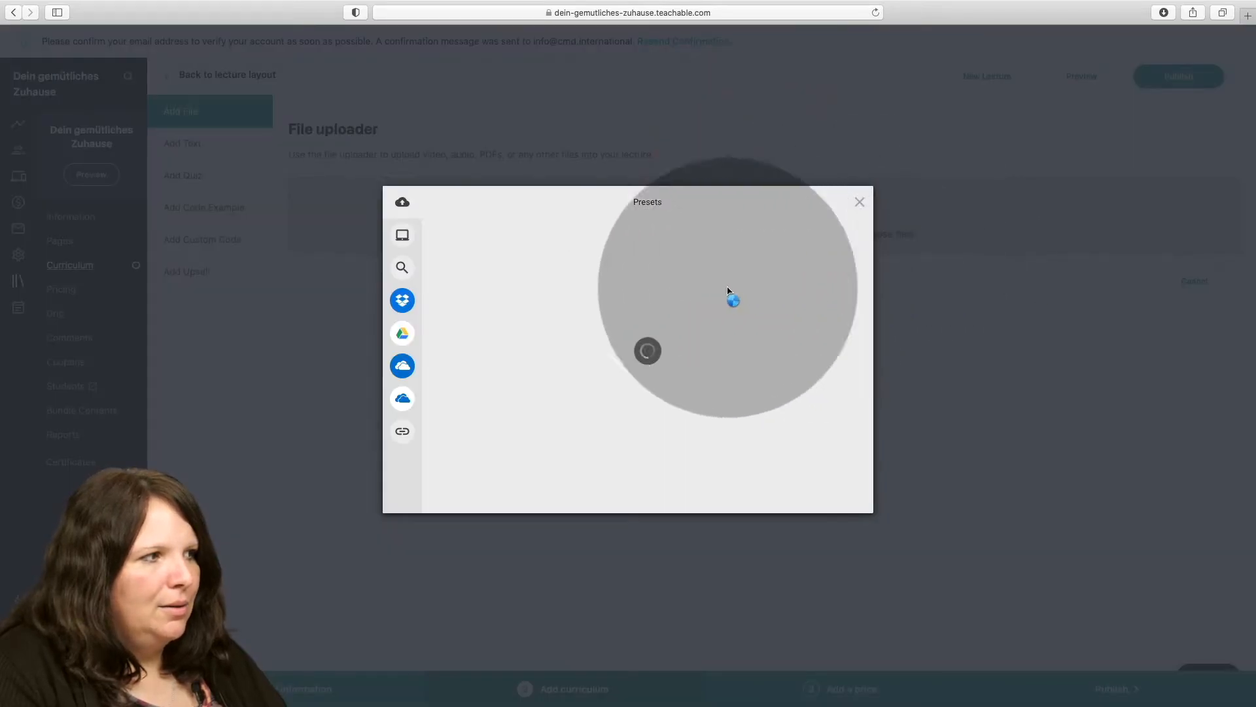
click(423, 240)
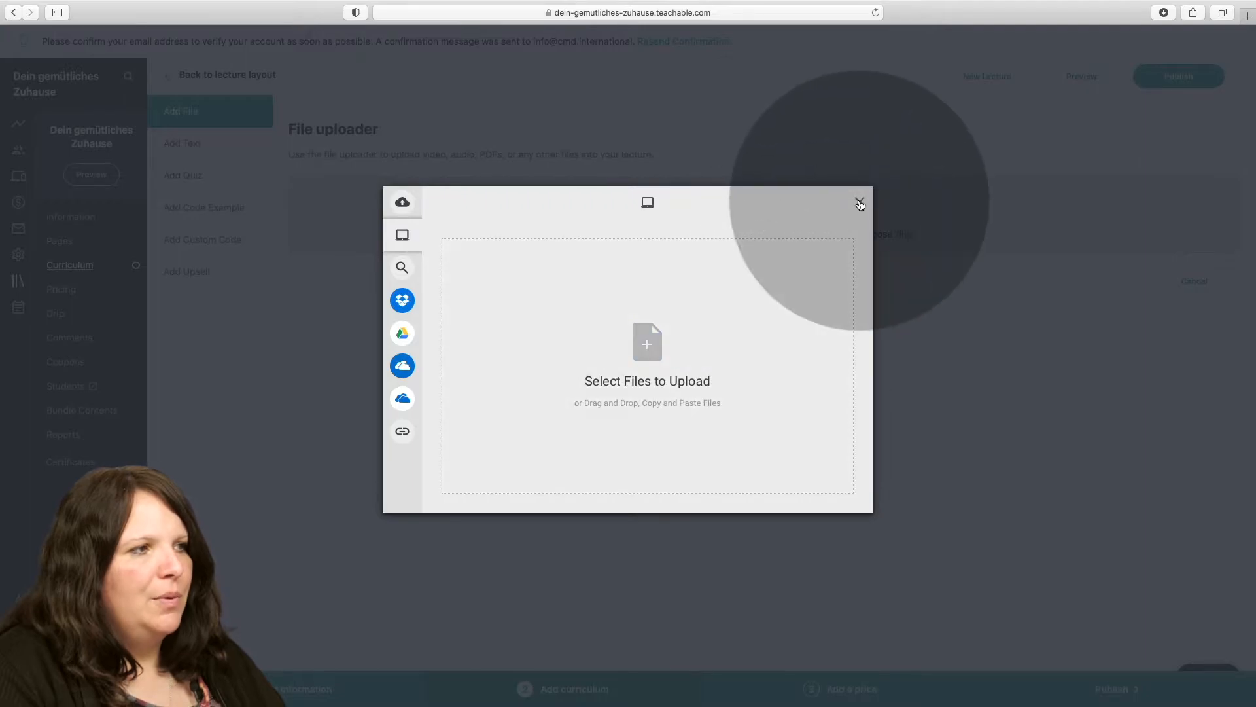
click(859, 204)
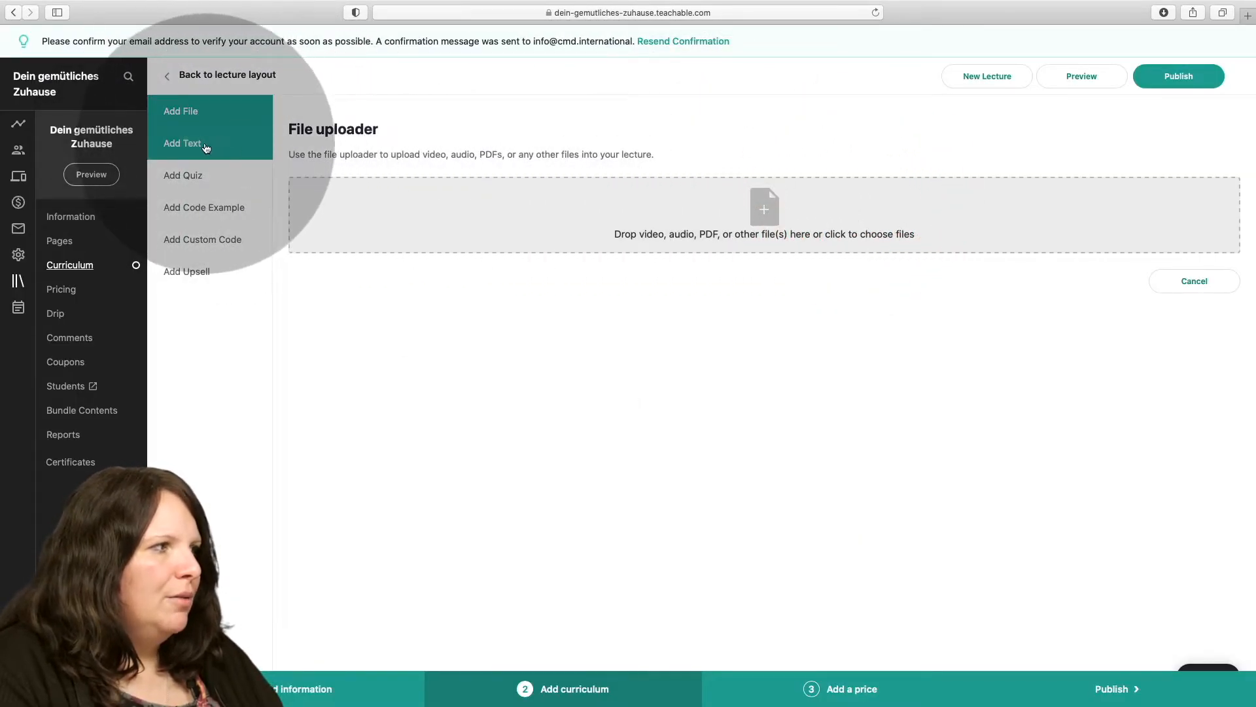
Add a text block reading "Lorem ipsum" to the lecture.
click(190, 146)
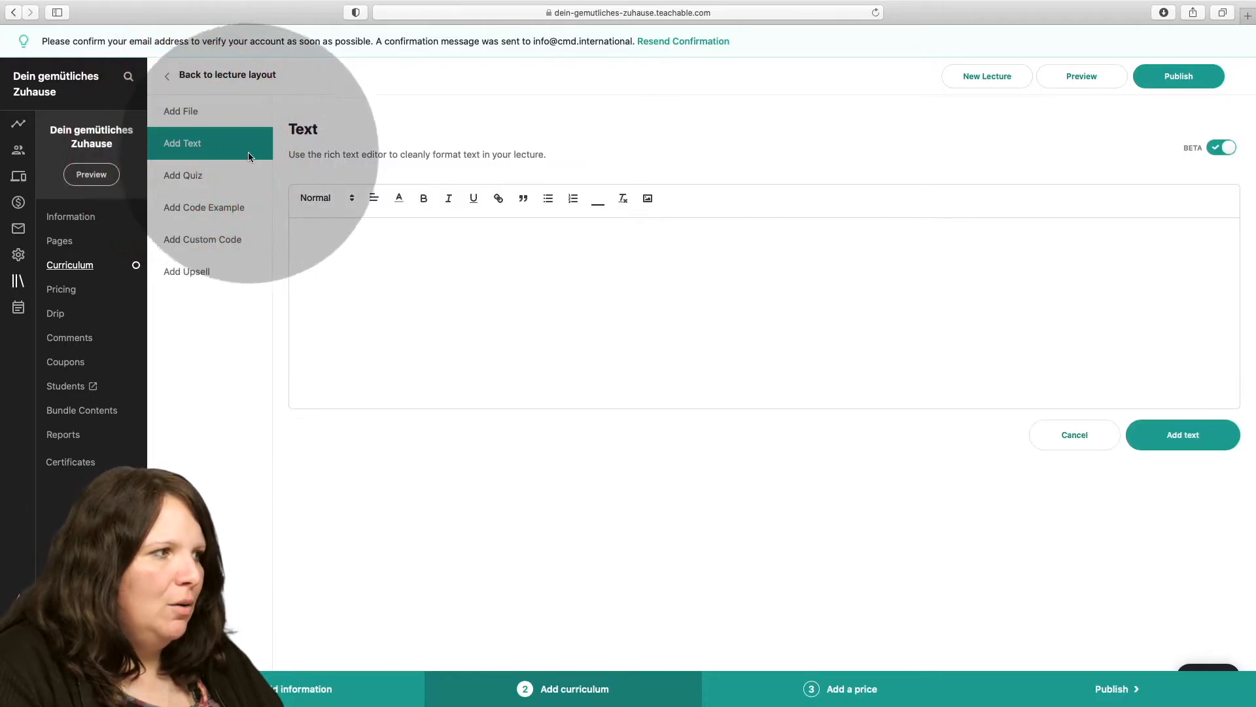
click(373, 254)
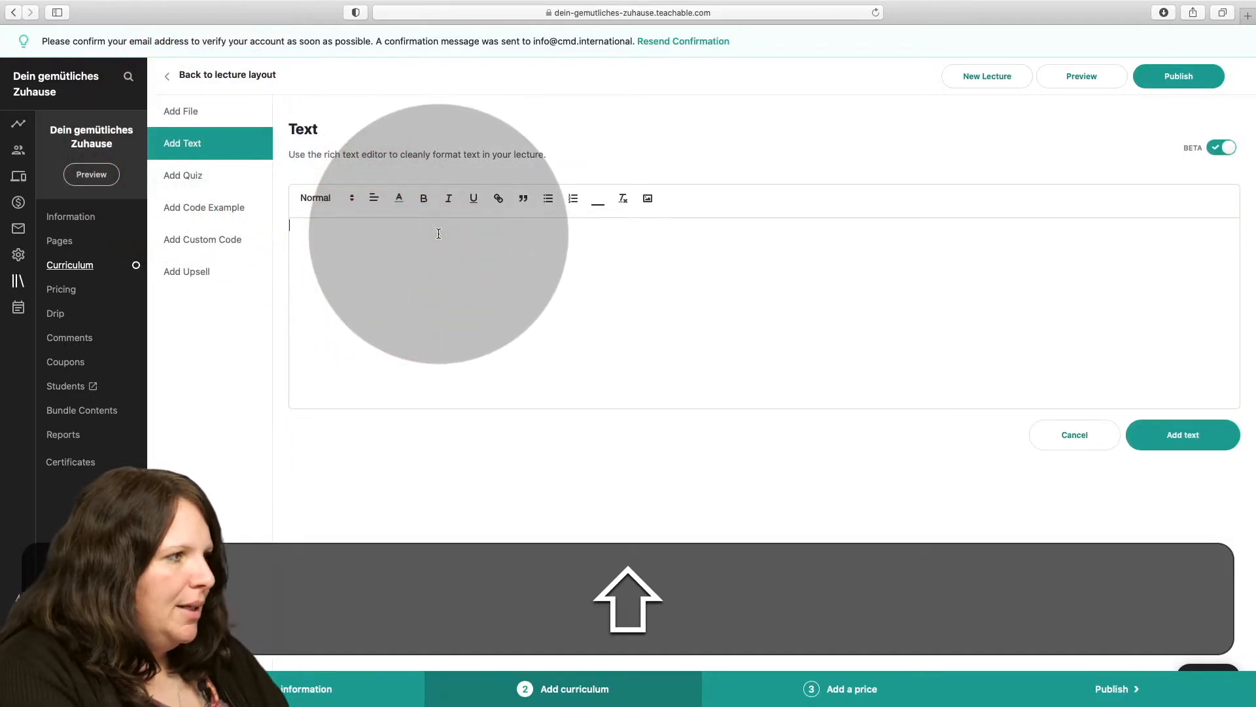
text(Lorem ipsum)
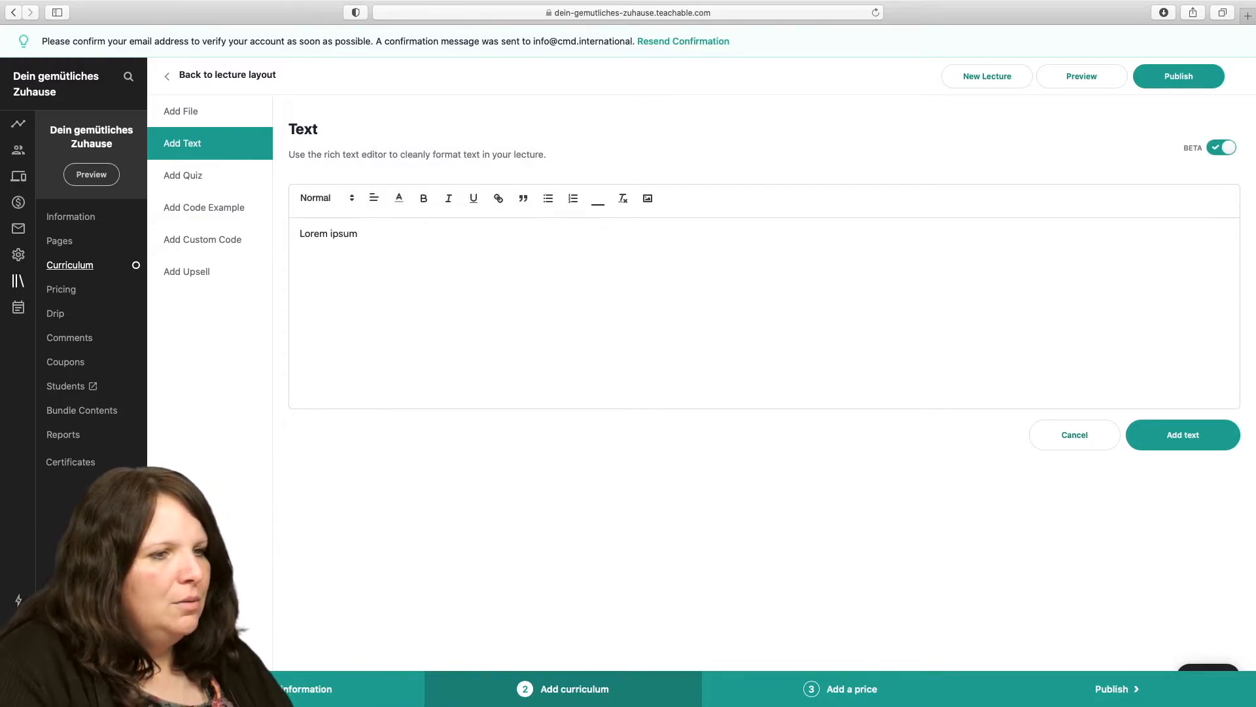
click(1171, 443)
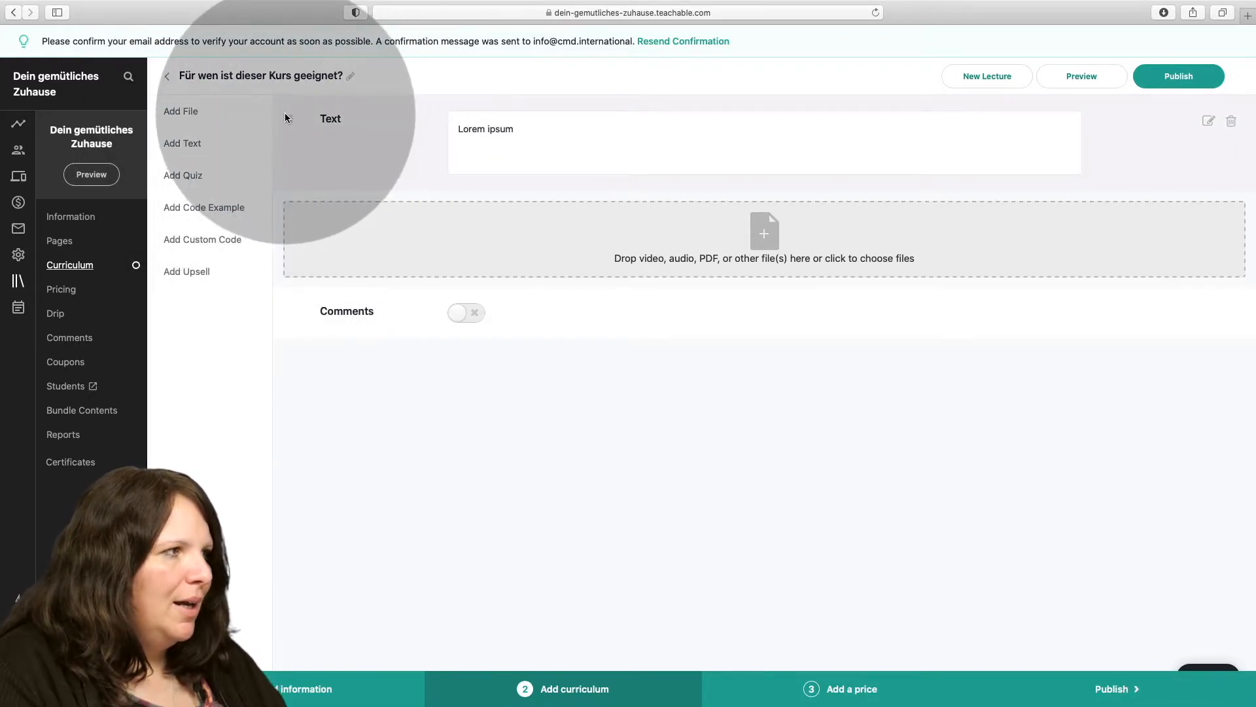
drag(288, 121, 285, 217)
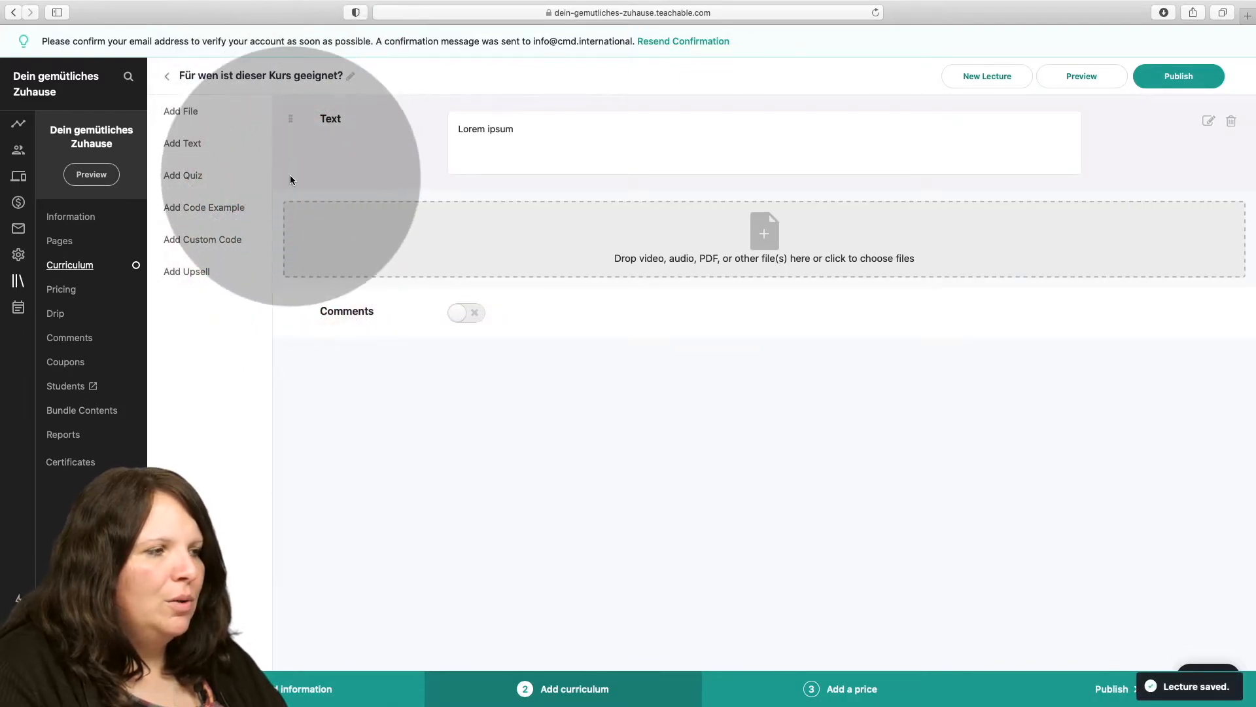
Add a second text block reading "lorem ipsum 2" to the lecture.
click(203, 137)
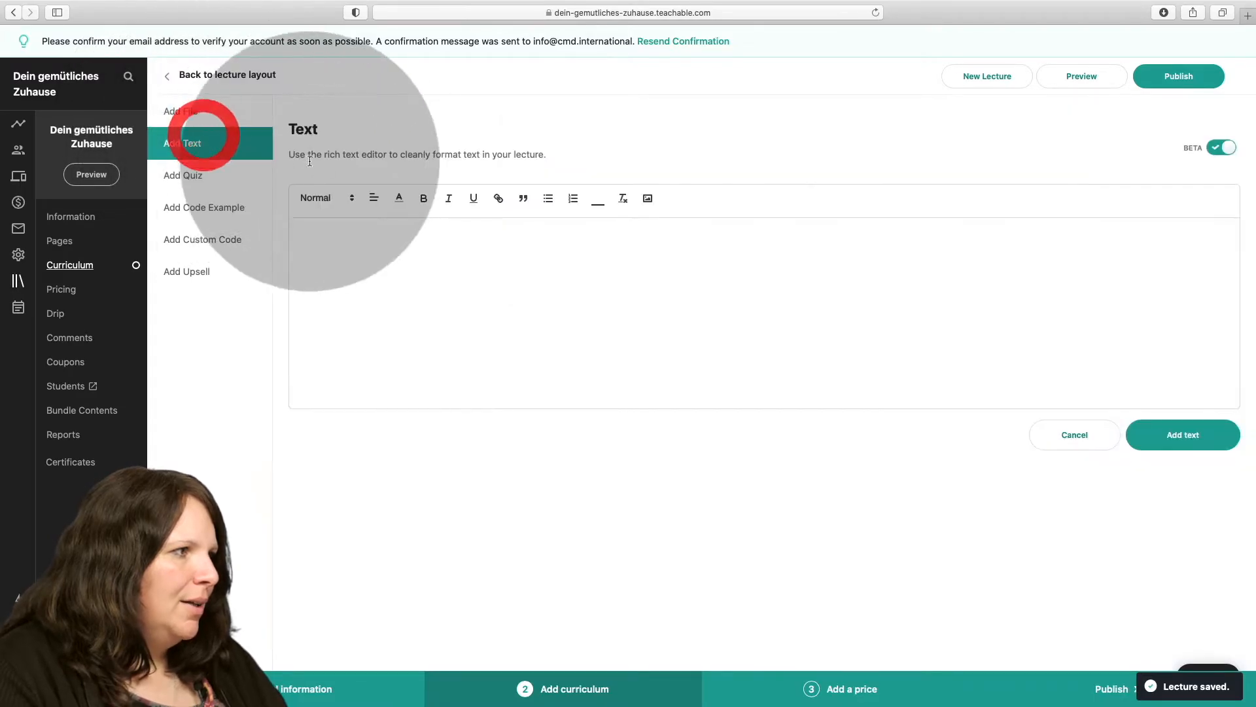
click(391, 225)
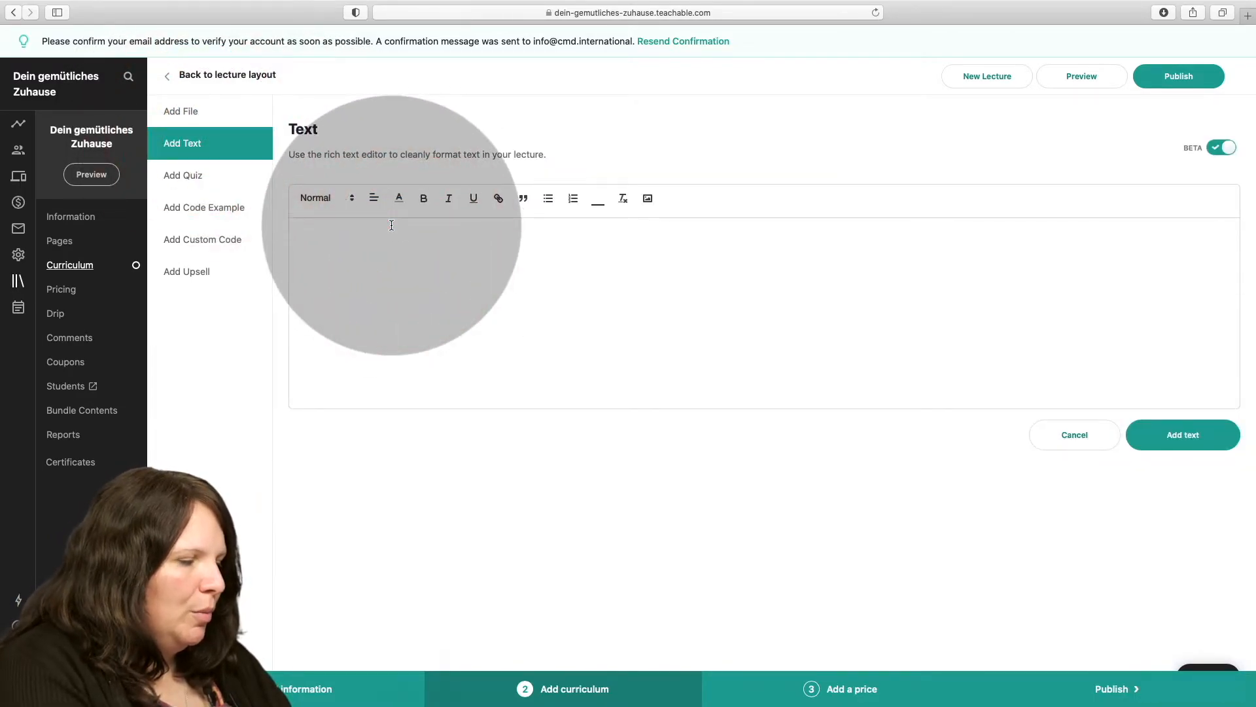
text(lorem i)
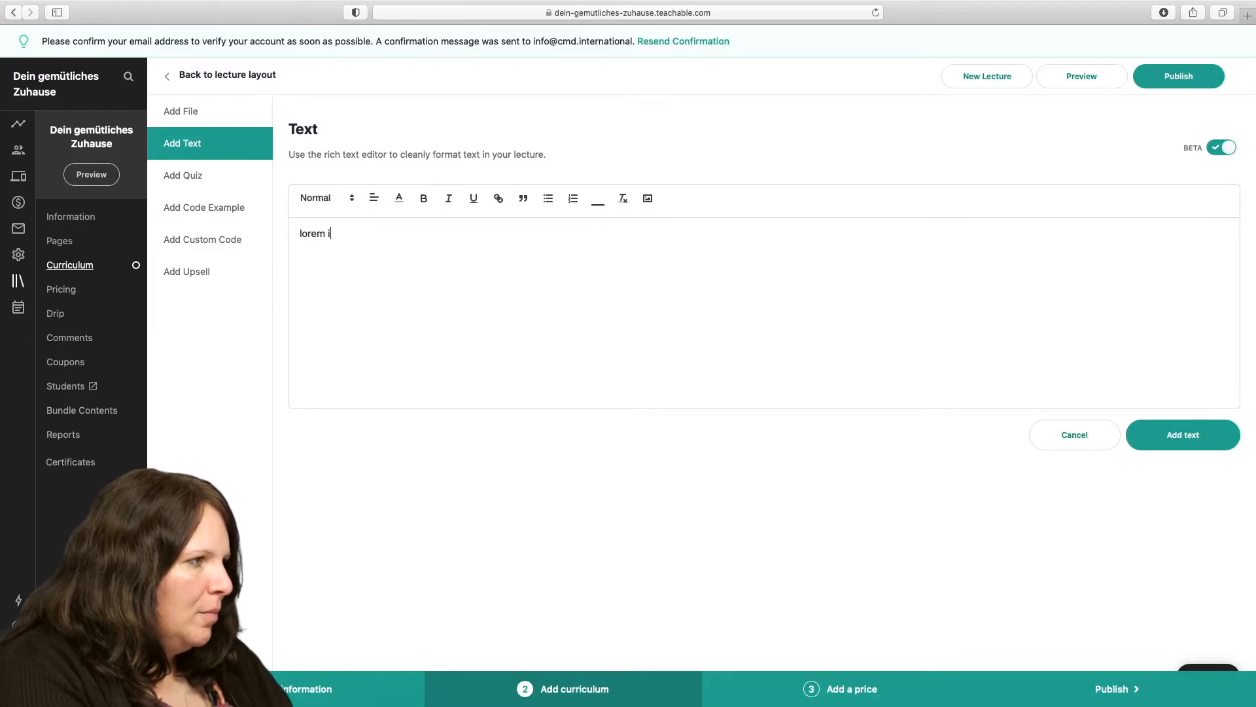
text(psum 2)
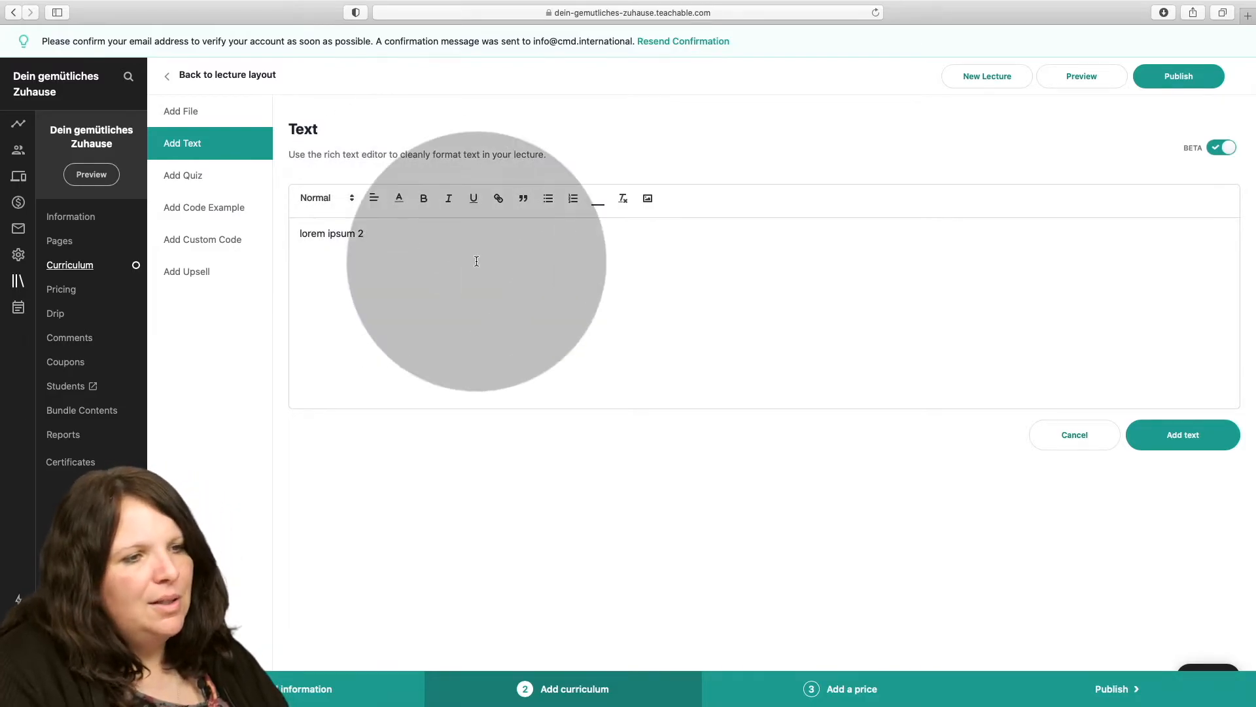
click(1161, 432)
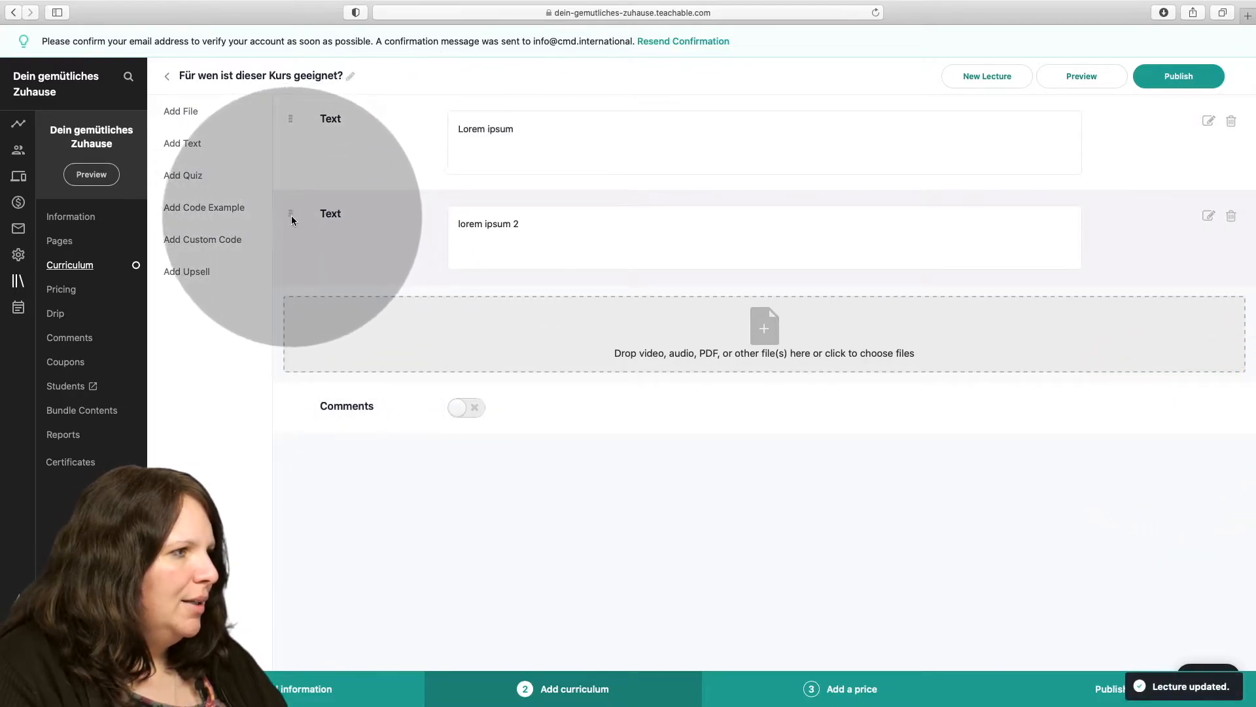
Move the "lorem ipsum 2" block above "Lorem ipsum", publish the lecture and return to the curriculum.
drag(290, 215, 295, 118)
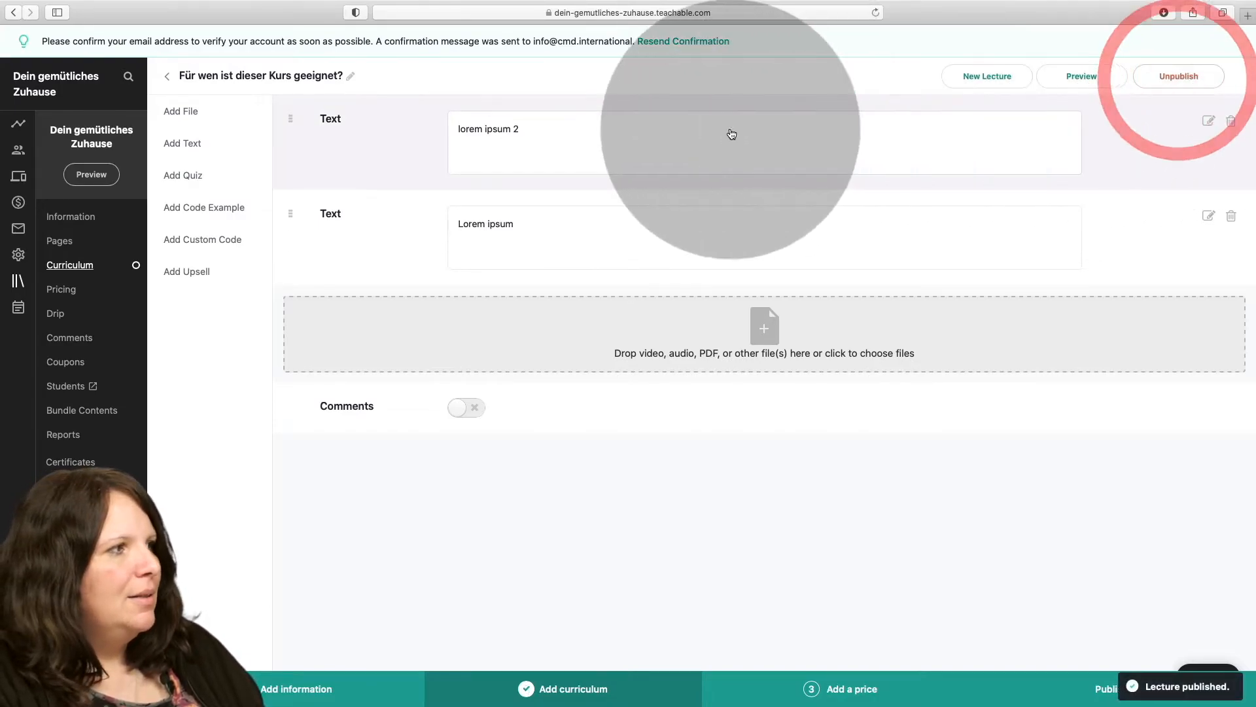
click(167, 78)
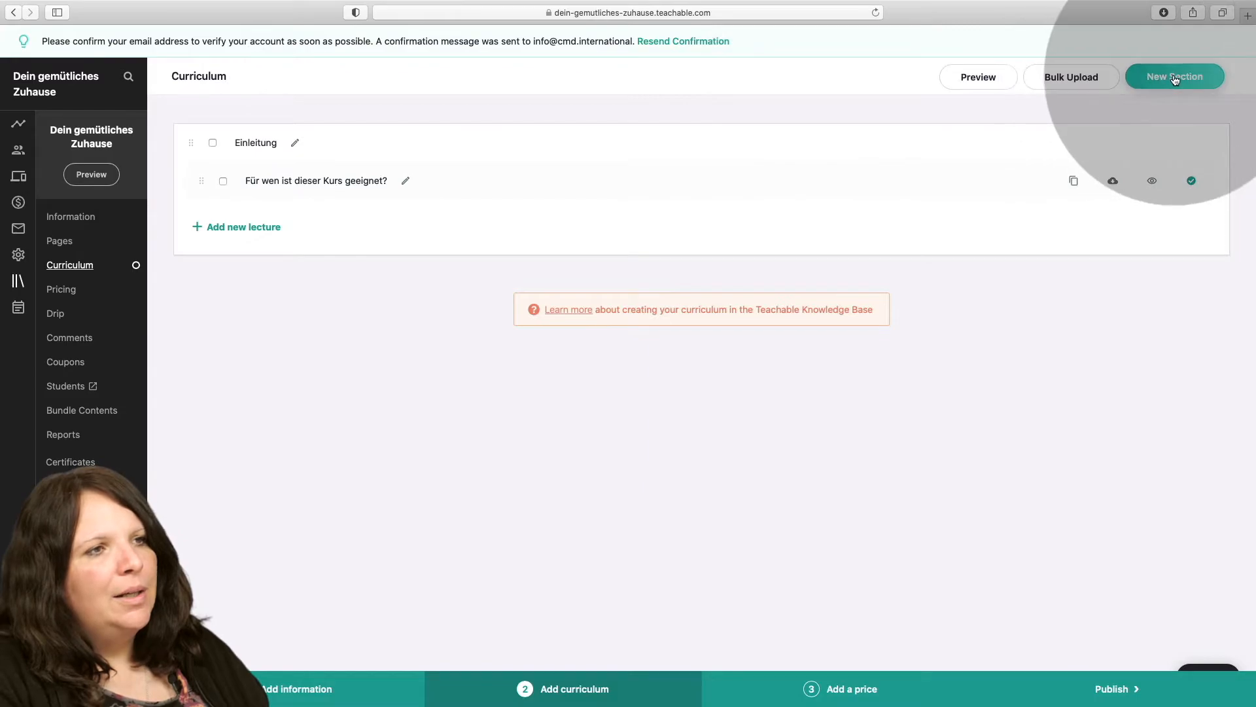
Create a new curriculum section named "Farben".
click(1171, 81)
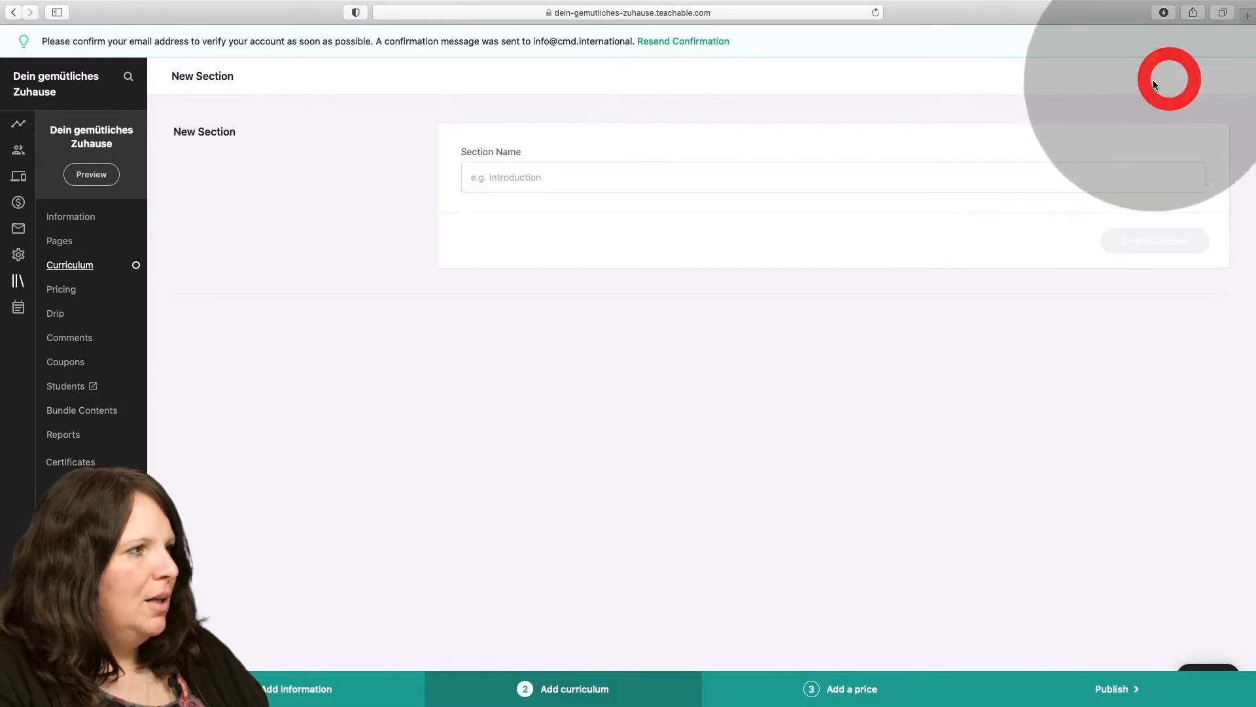
click(565, 171)
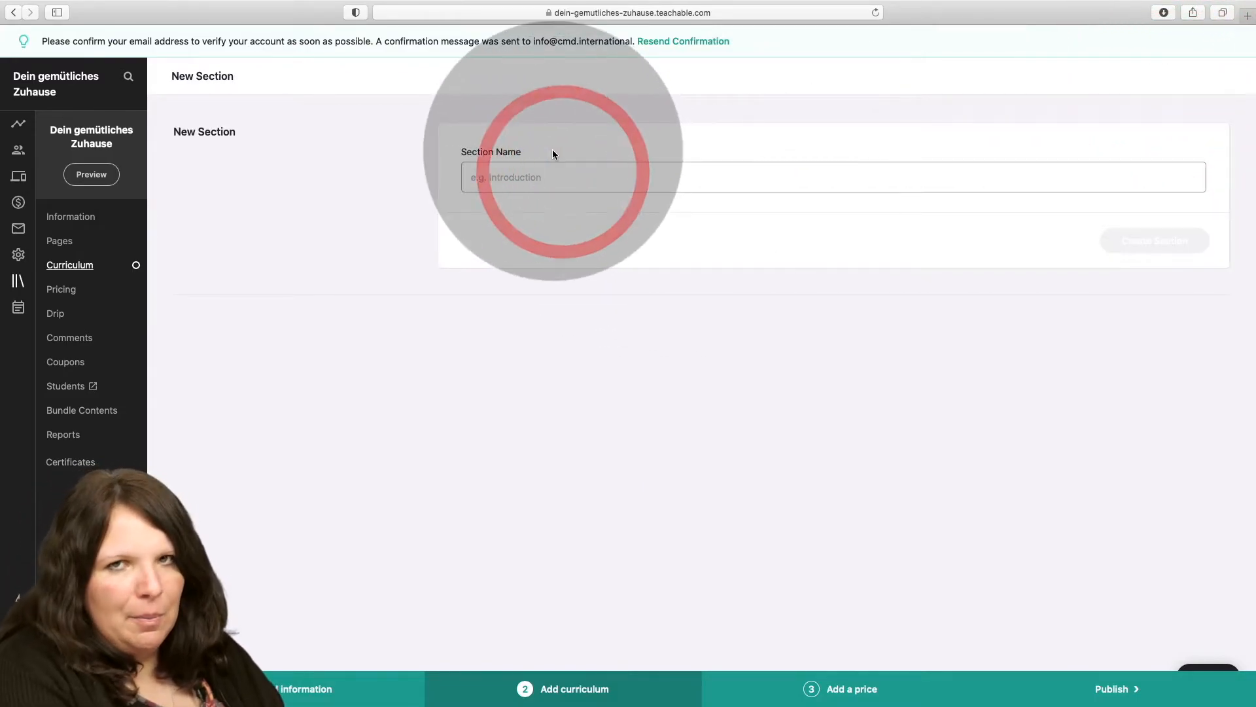
text(Farben)
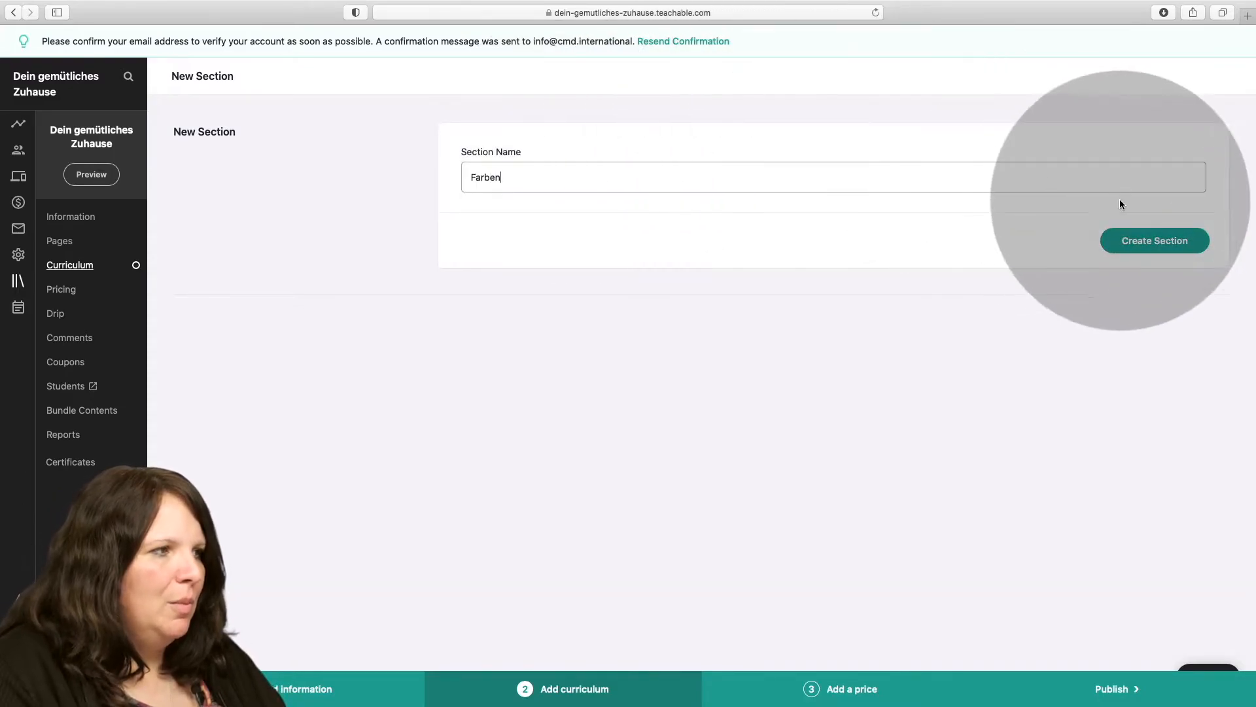
click(1155, 240)
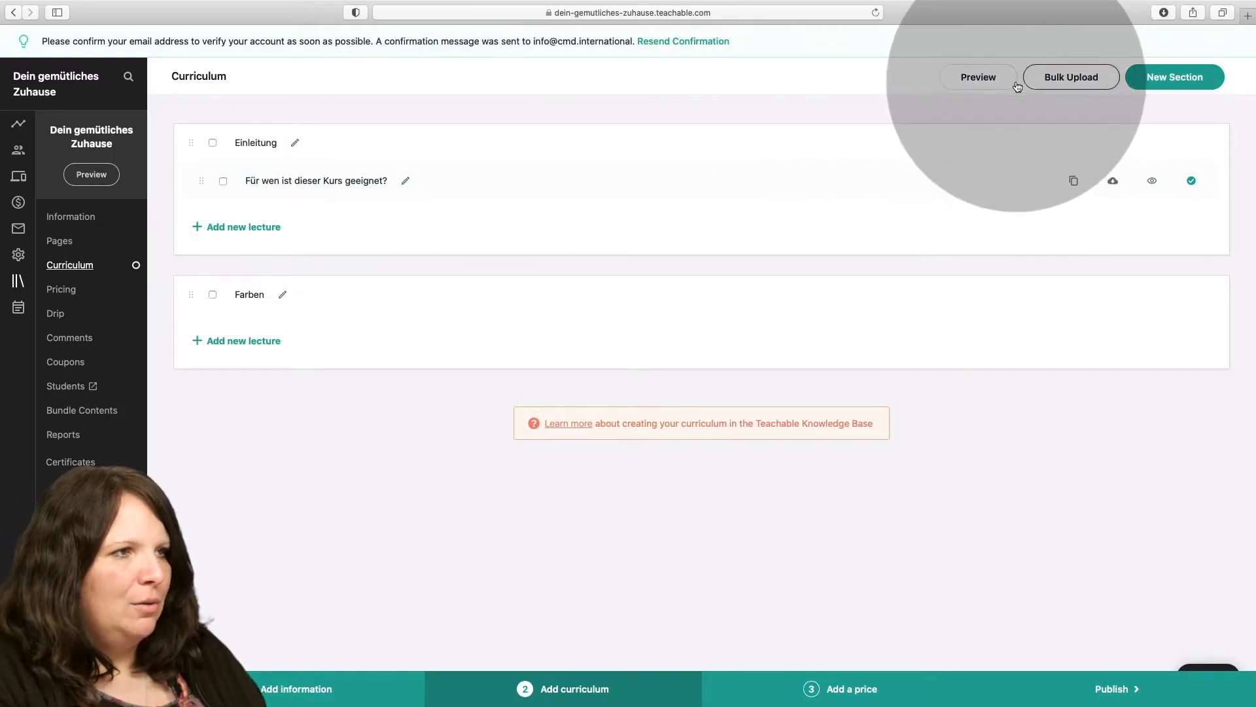
Preview the curriculum, view the lecture "Für wen ist dieser Kurs geeignet?" in it and return to the course admin.
click(985, 77)
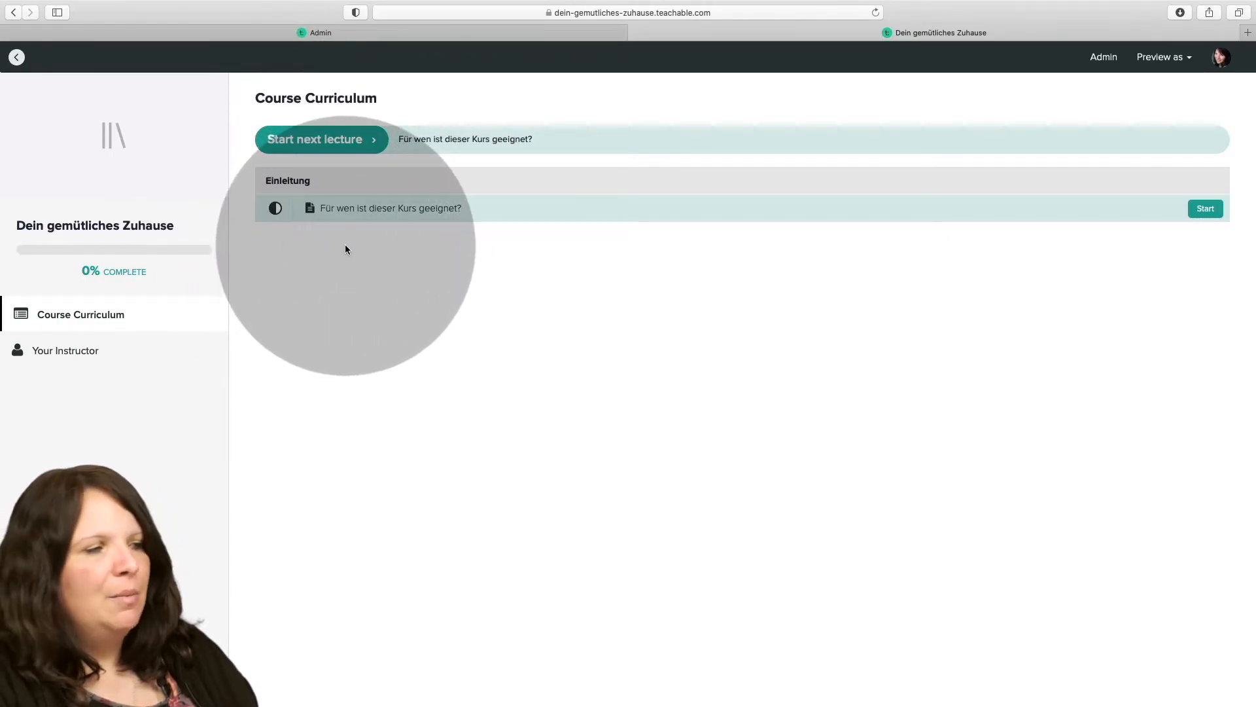
click(387, 211)
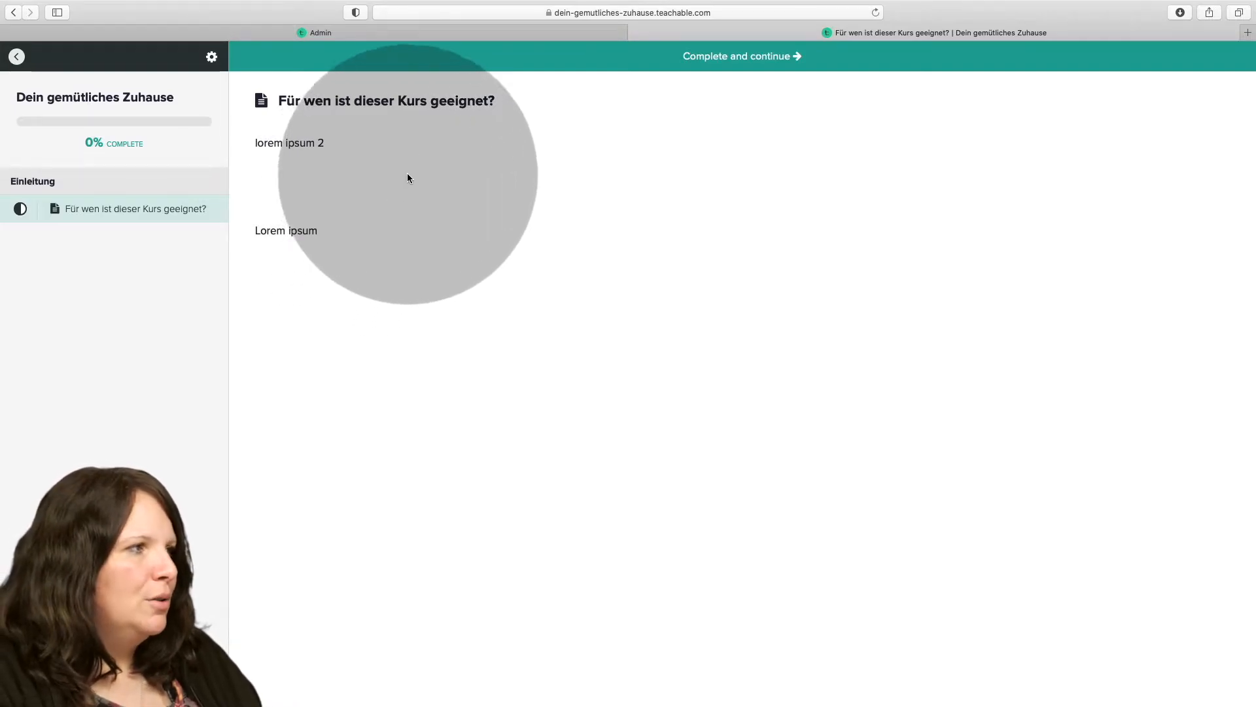
click(473, 32)
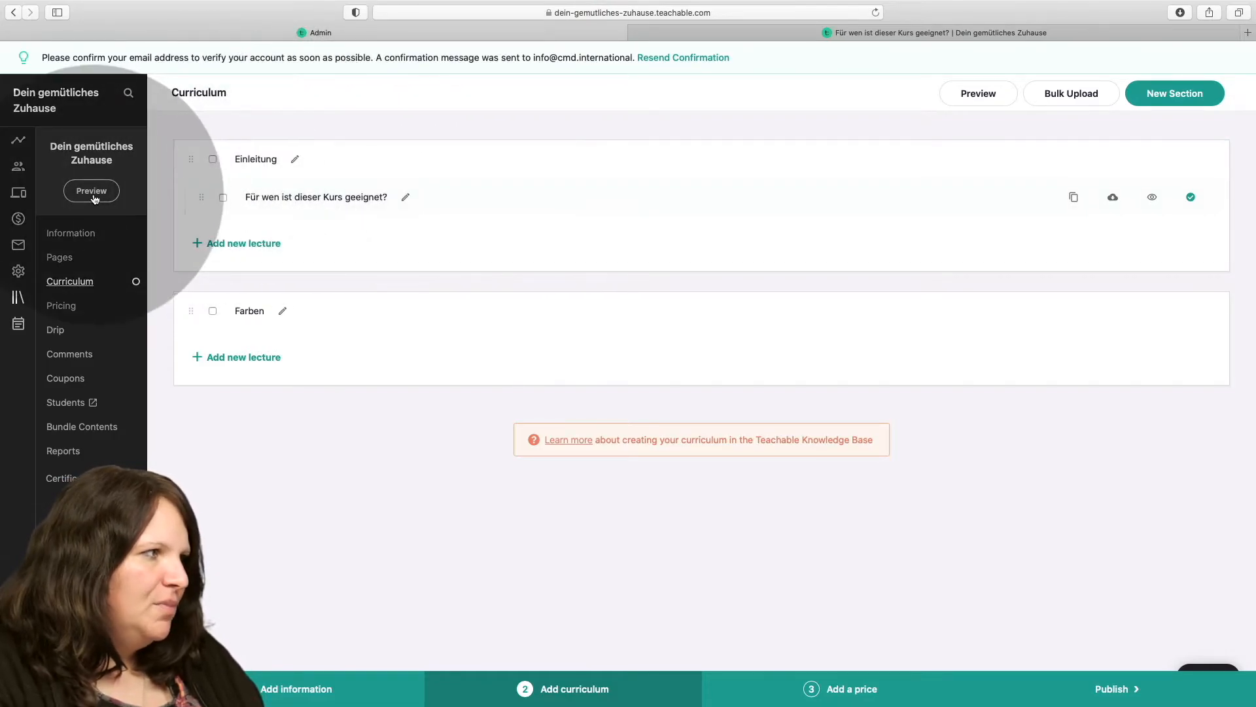
Preview the course's sales page as a visitor, look through its example blocks from banner to featured products, and return to the course admin.
click(91, 191)
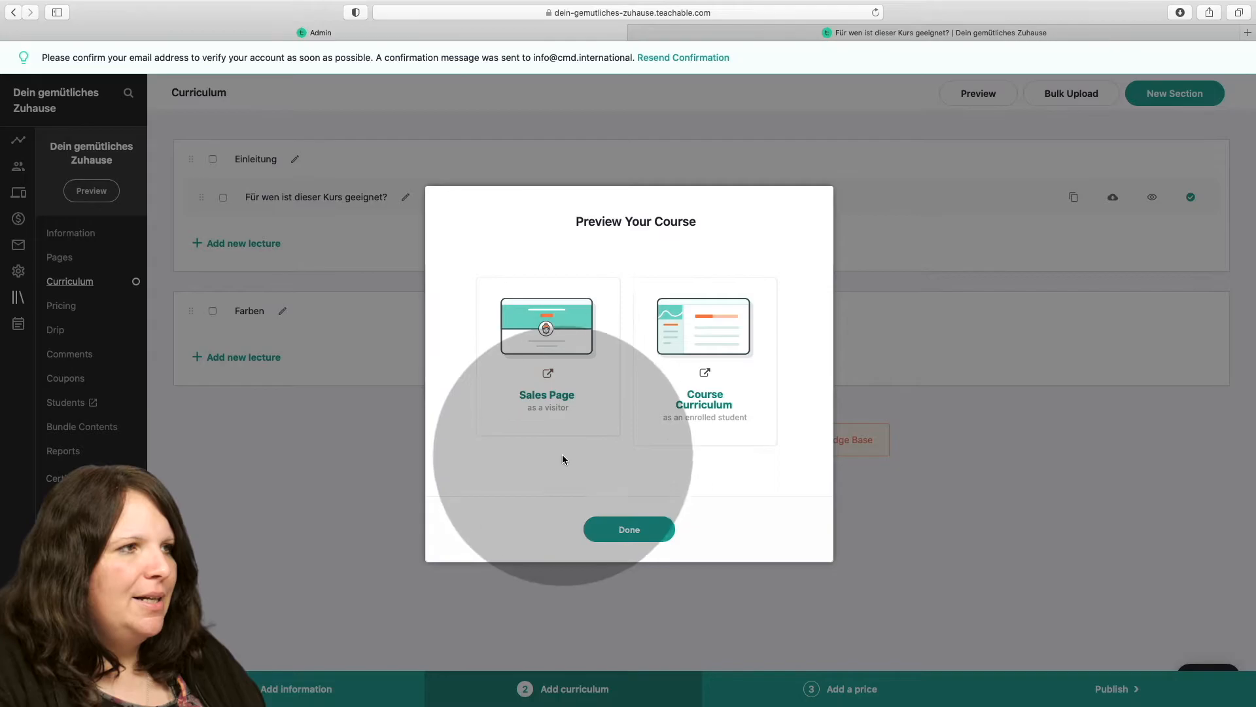
click(555, 332)
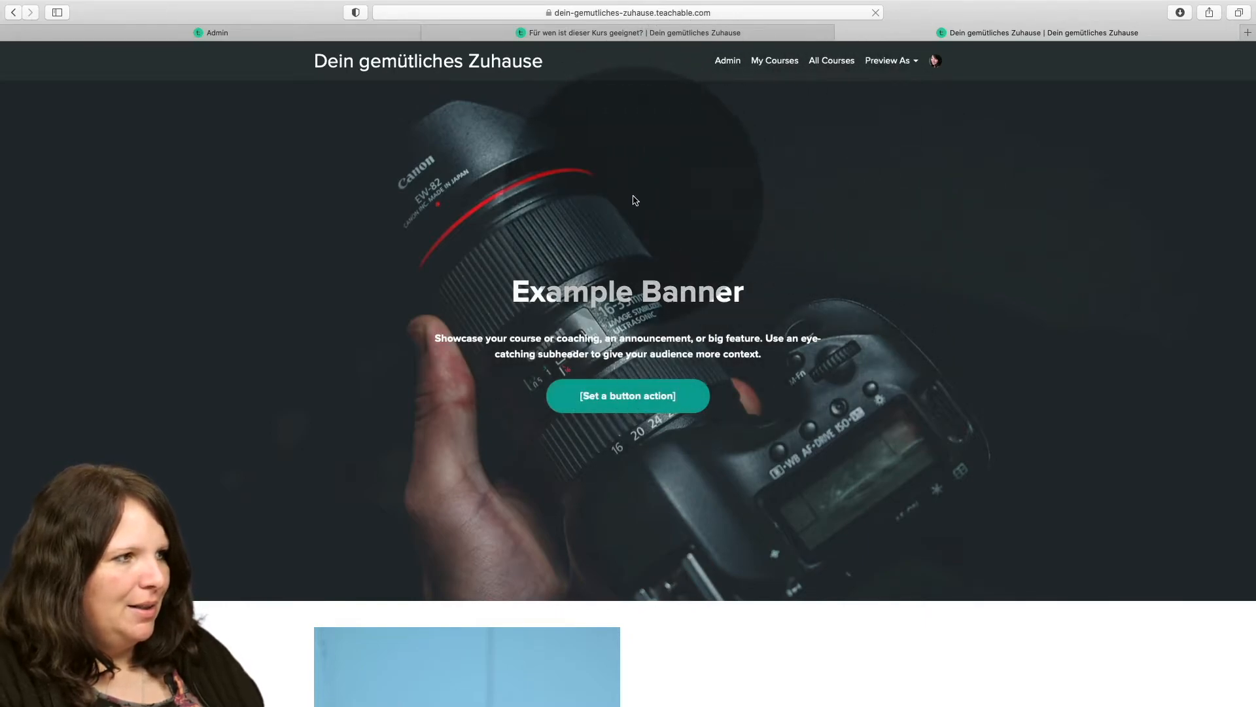
scroll(644, 202, down, 5)
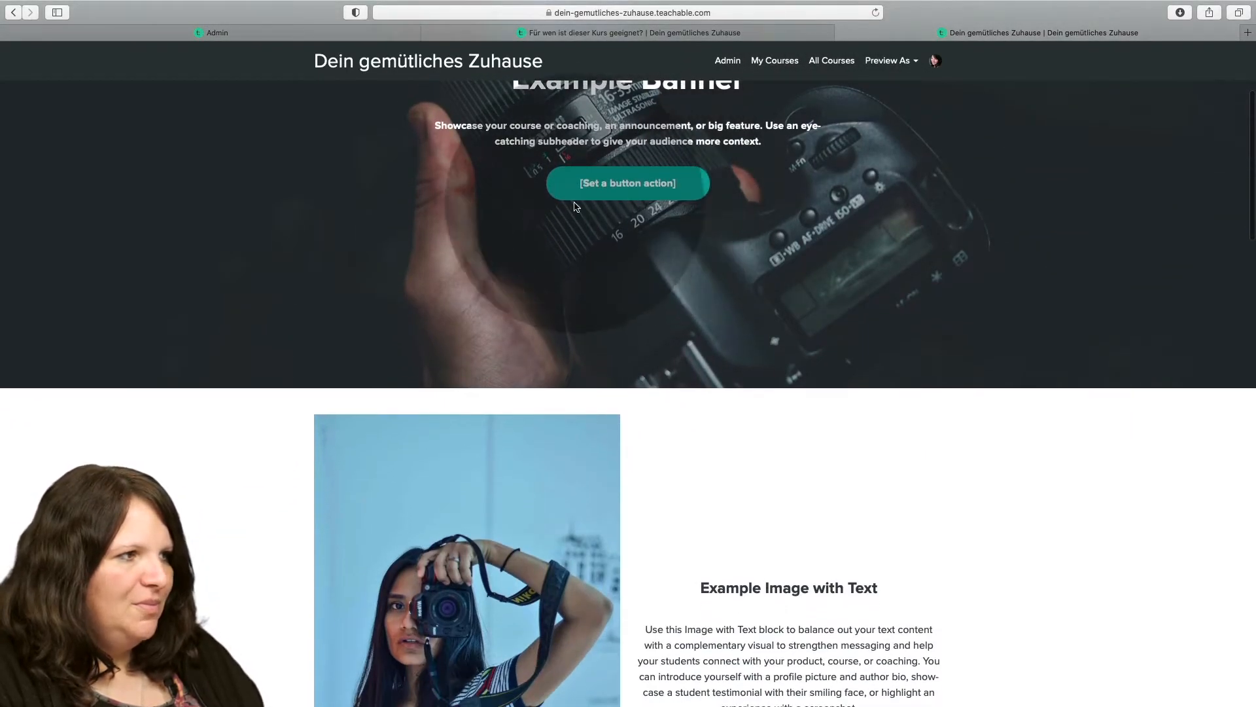
scroll(605, 191, down, 3)
scroll(606, 191, down, 18)
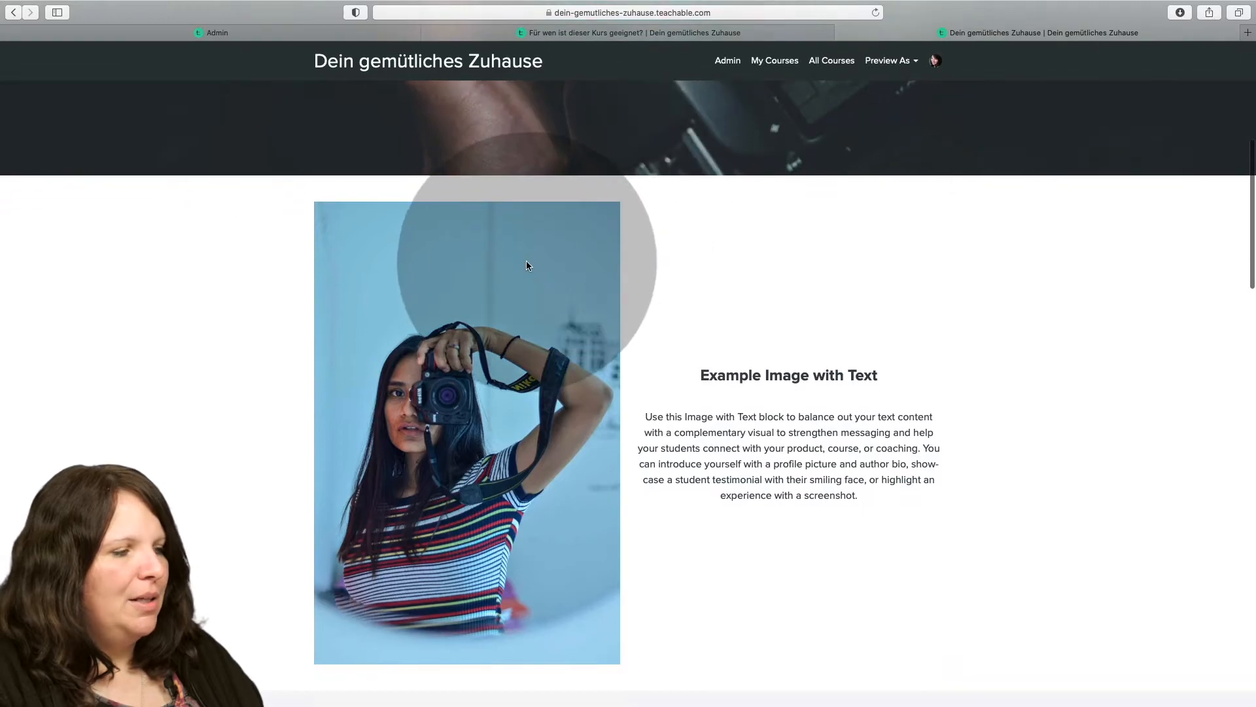
scroll(578, 262, down, 18)
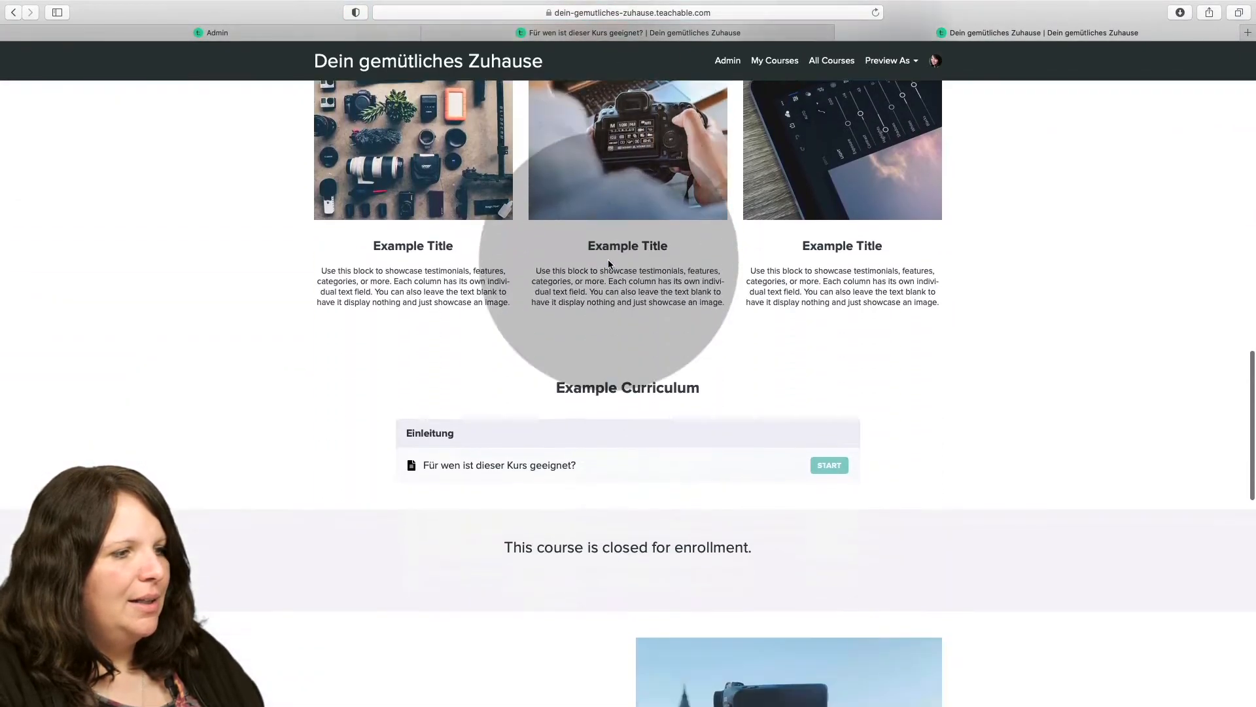
scroll(608, 260, down, 7)
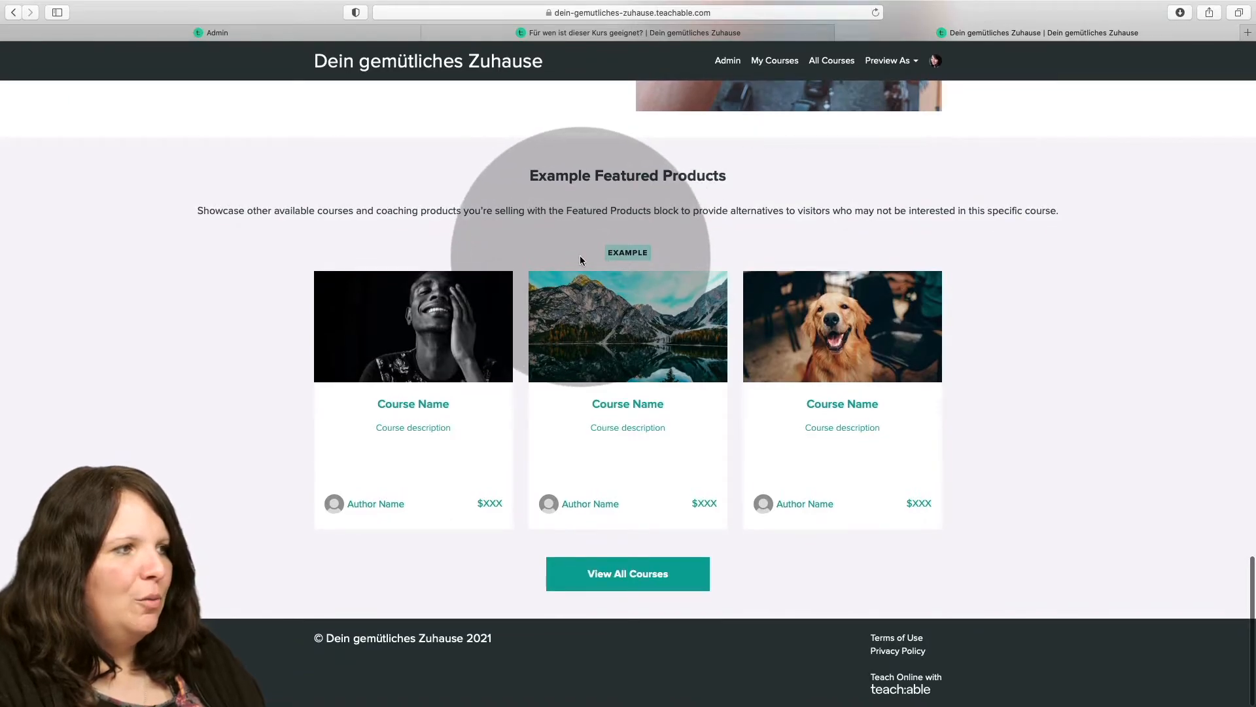
scroll(582, 256, up, 4)
scroll(588, 254, up, 18)
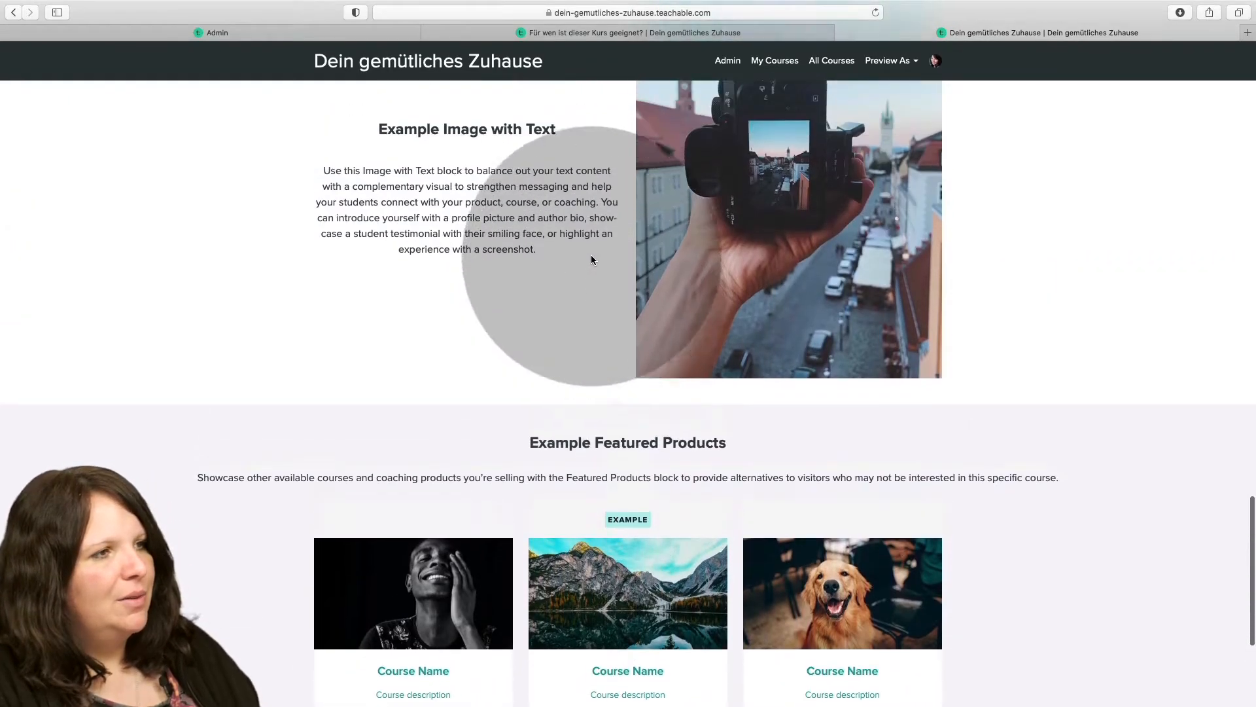
scroll(594, 257, up, 15)
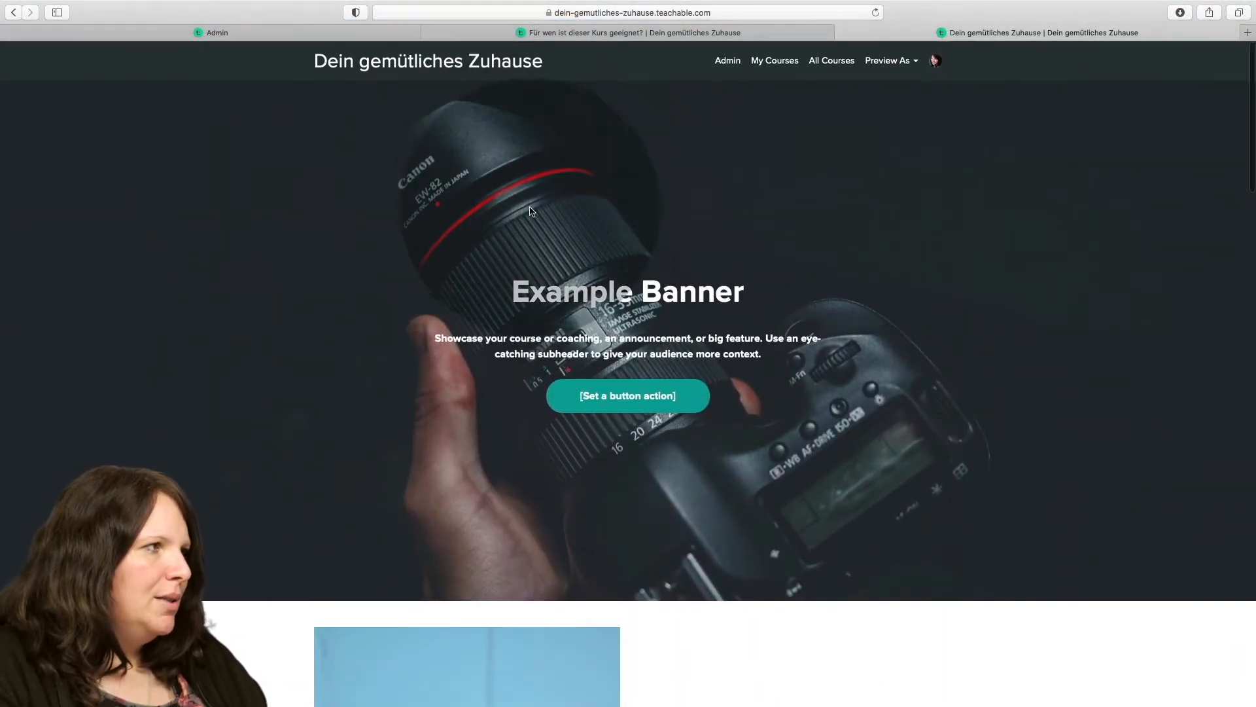
click(245, 32)
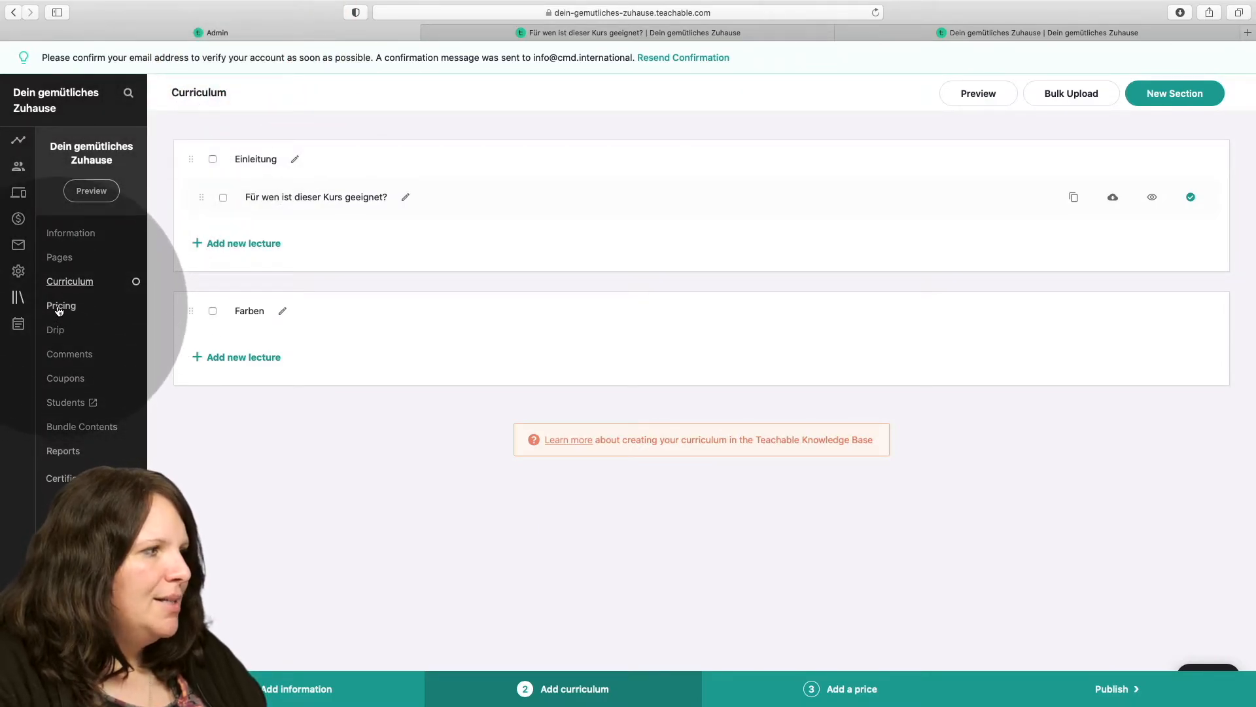
View the pricing plan types offered for the course and close the selection without choosing one.
click(59, 307)
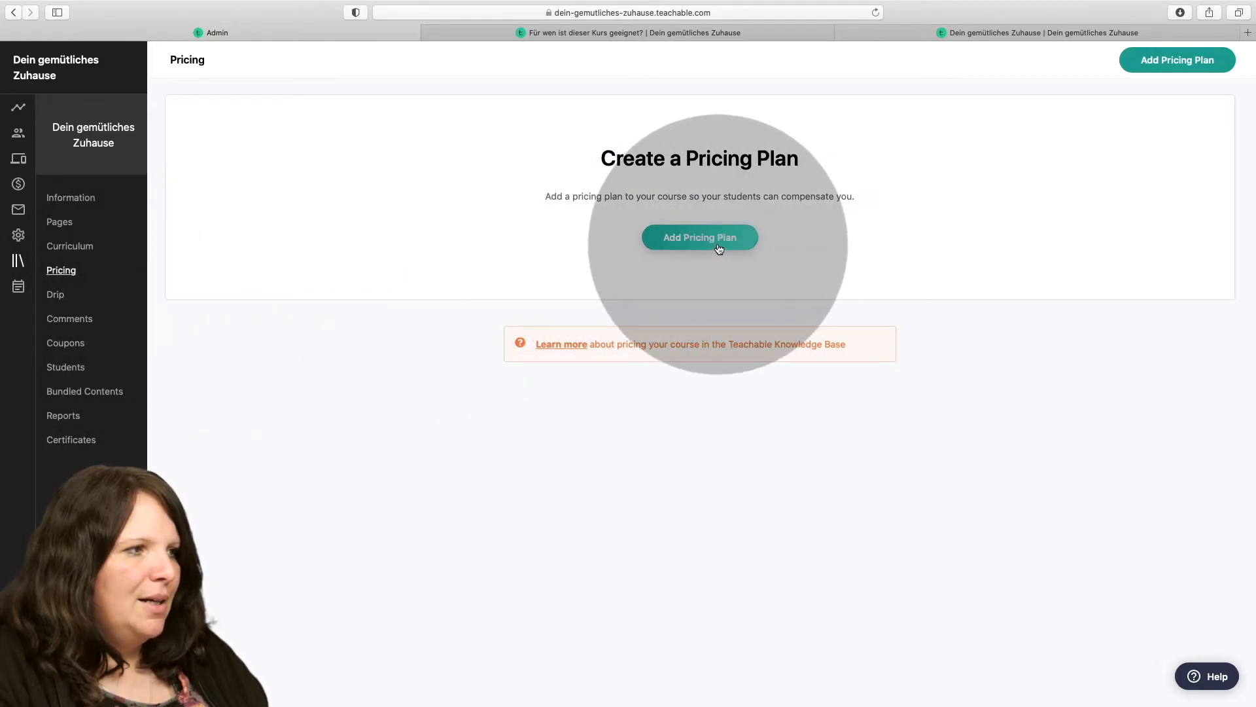
click(719, 248)
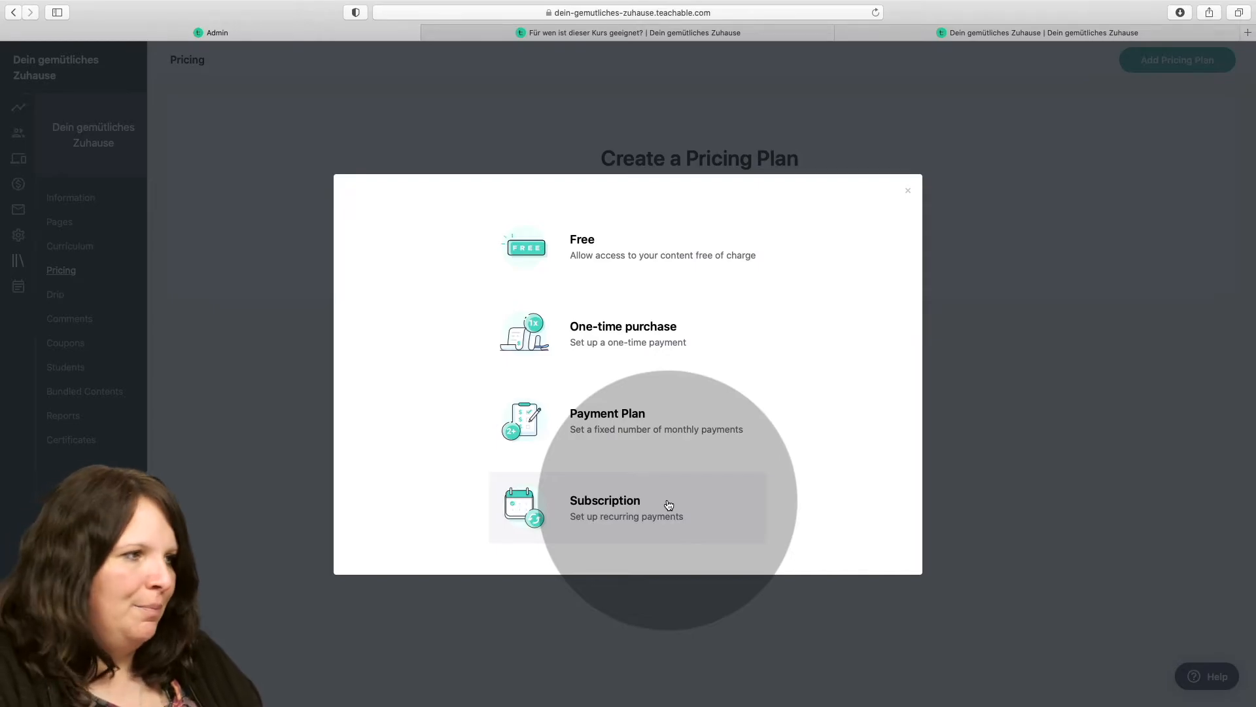
click(907, 190)
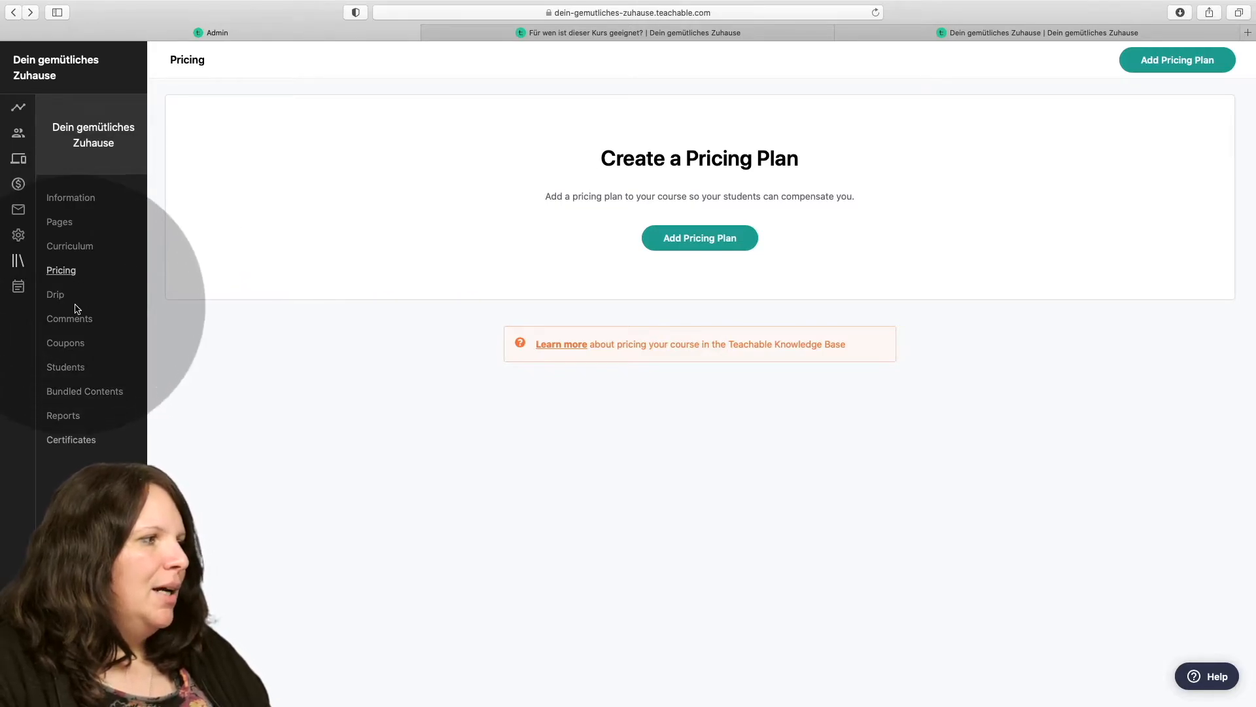
Open the drip schedule settings of the "Farben" section and look at its days-after-enrollment release option.
click(57, 295)
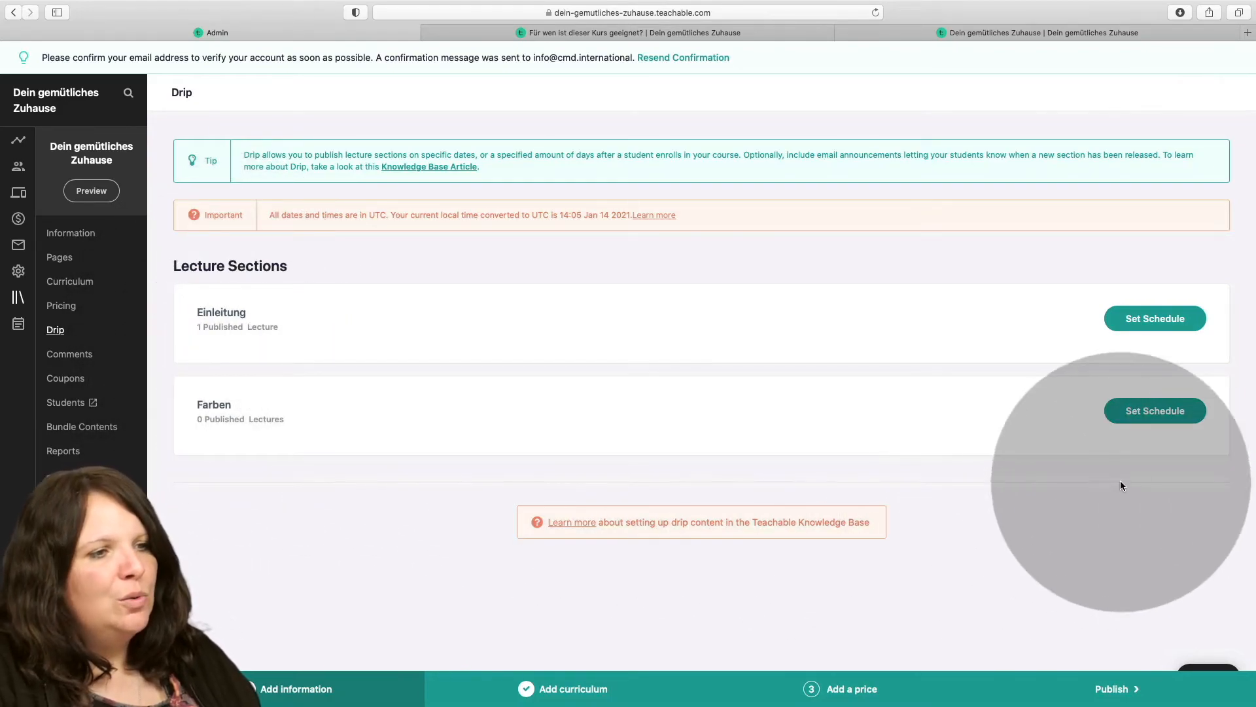
click(1143, 419)
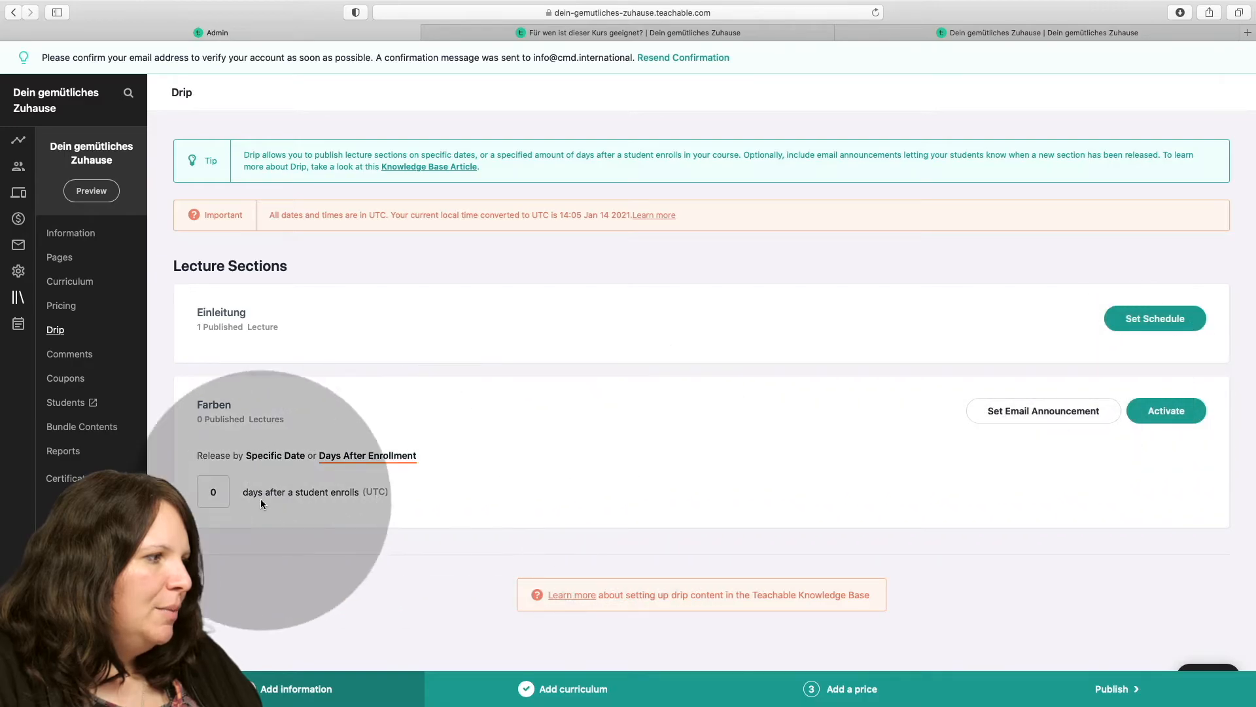
drag(219, 493, 194, 494)
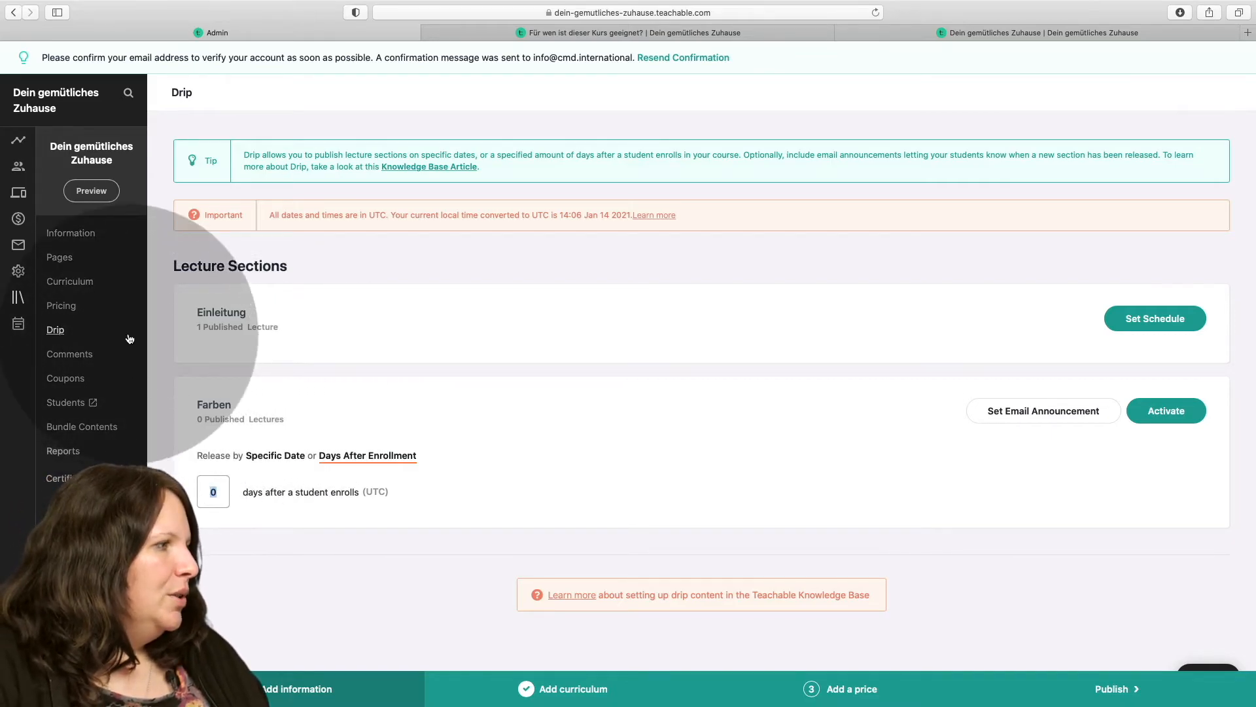
Examine the course's information settings, including details, categories, branding, compliance, default pages, deletion and duplication.
click(66, 233)
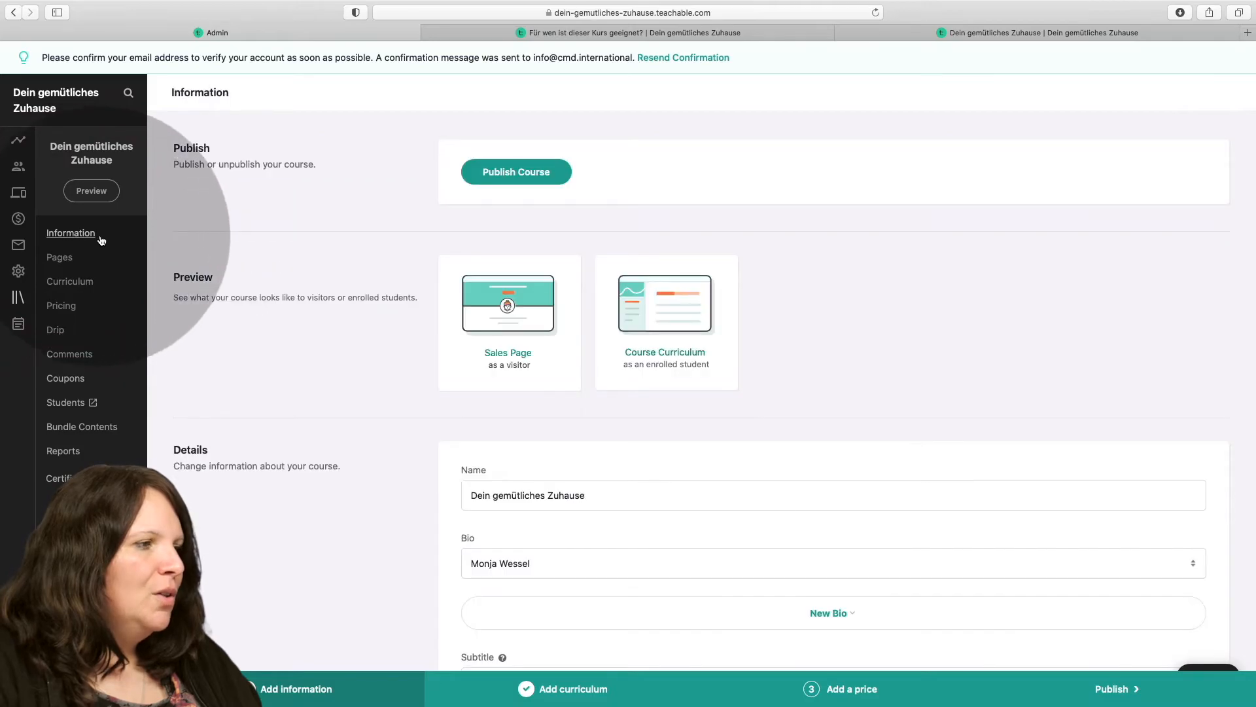
scroll(550, 268, down, 5)
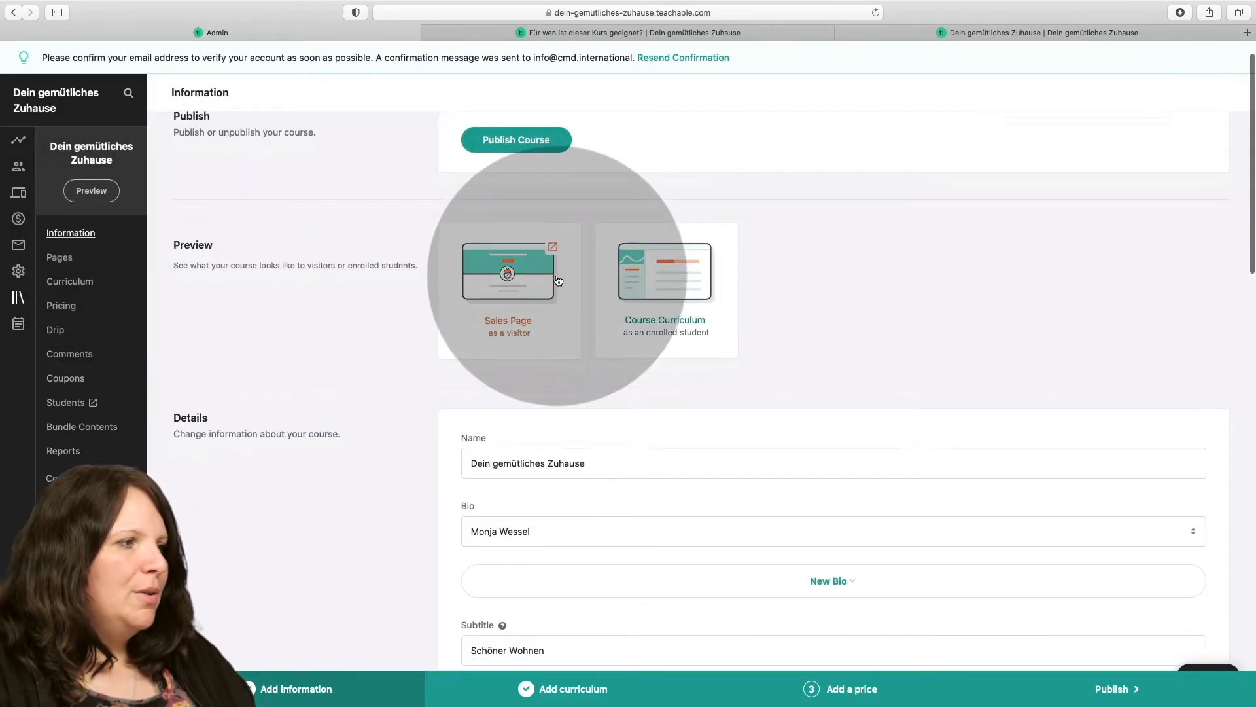
scroll(553, 276, down, 1)
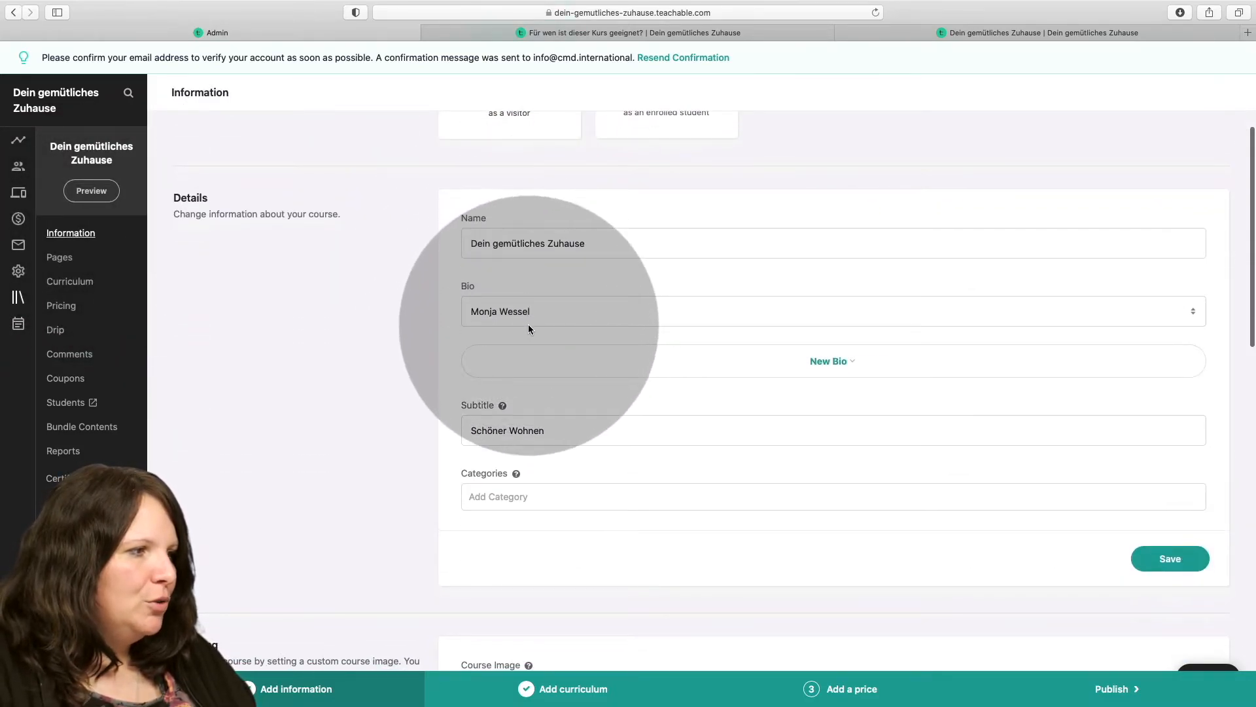
scroll(530, 348, down, 5)
click(523, 370)
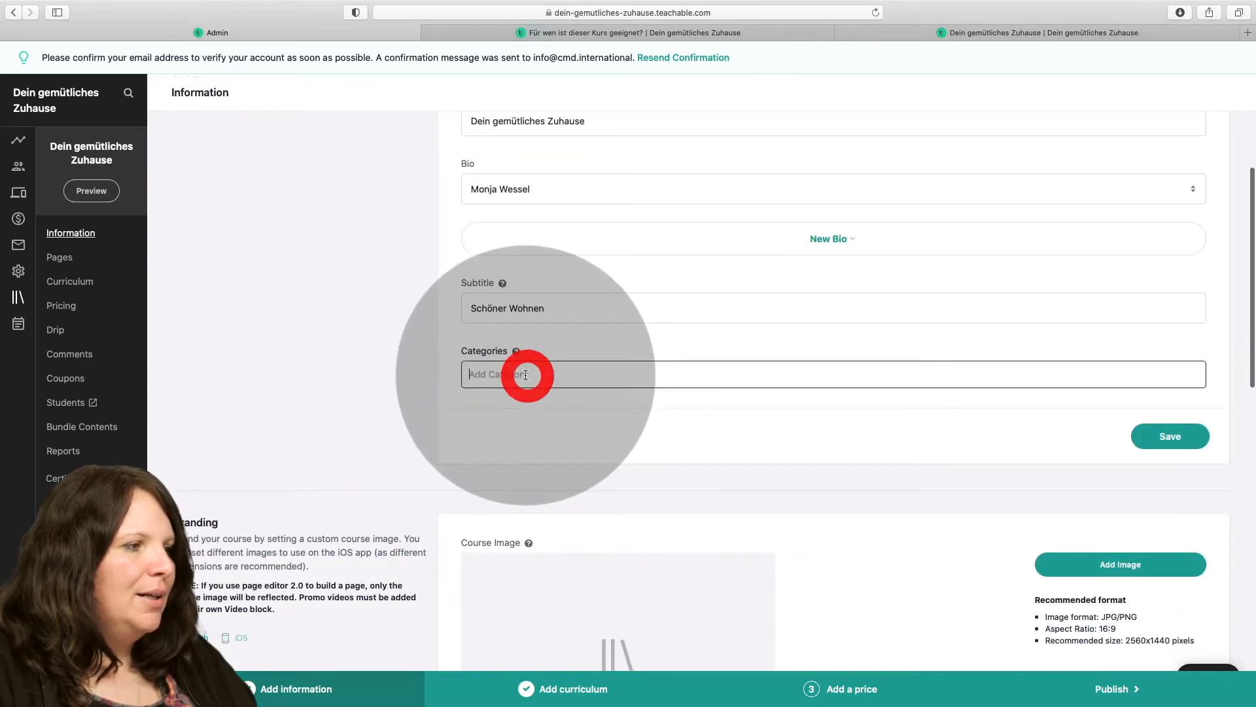
scroll(495, 369, down, 10)
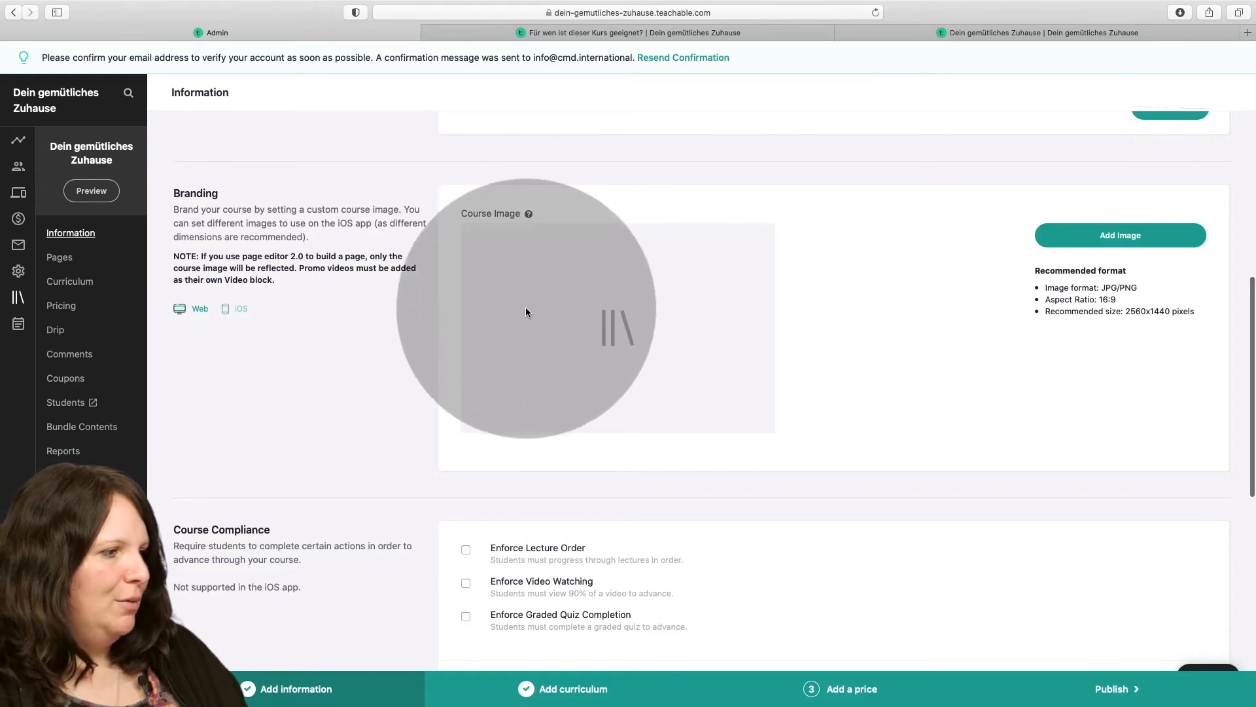
scroll(535, 340, down, 5)
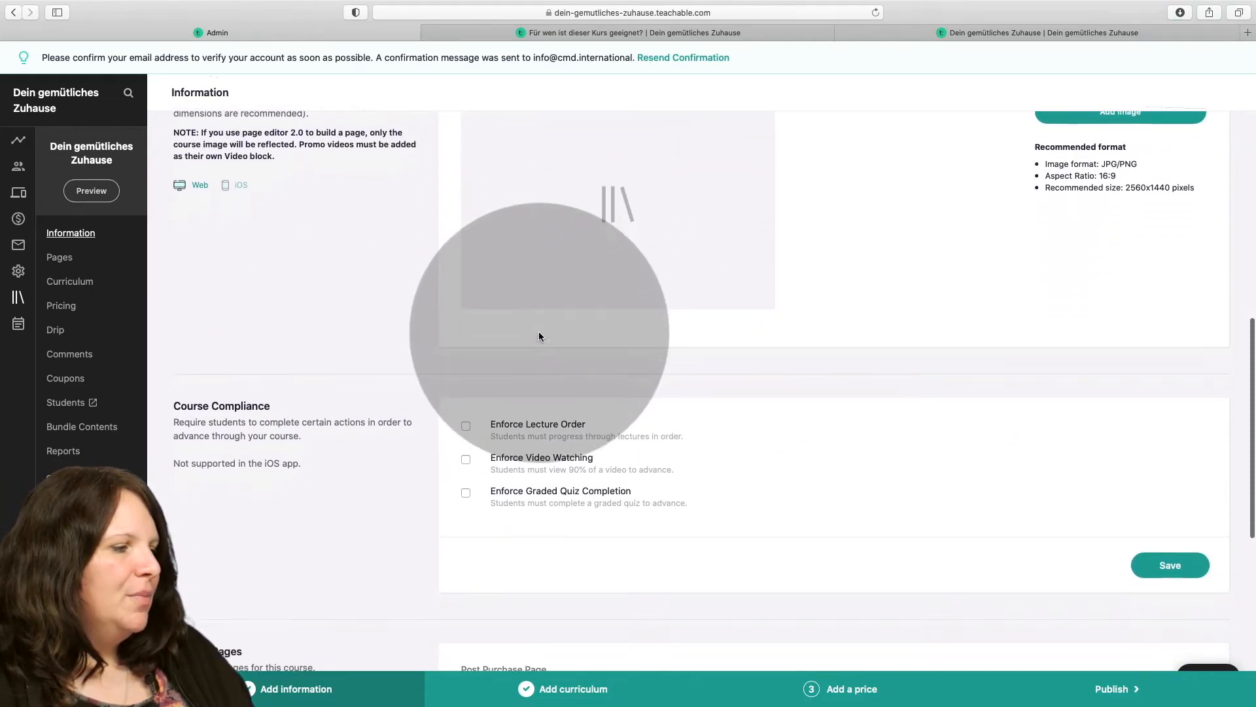
scroll(540, 423, down, 9)
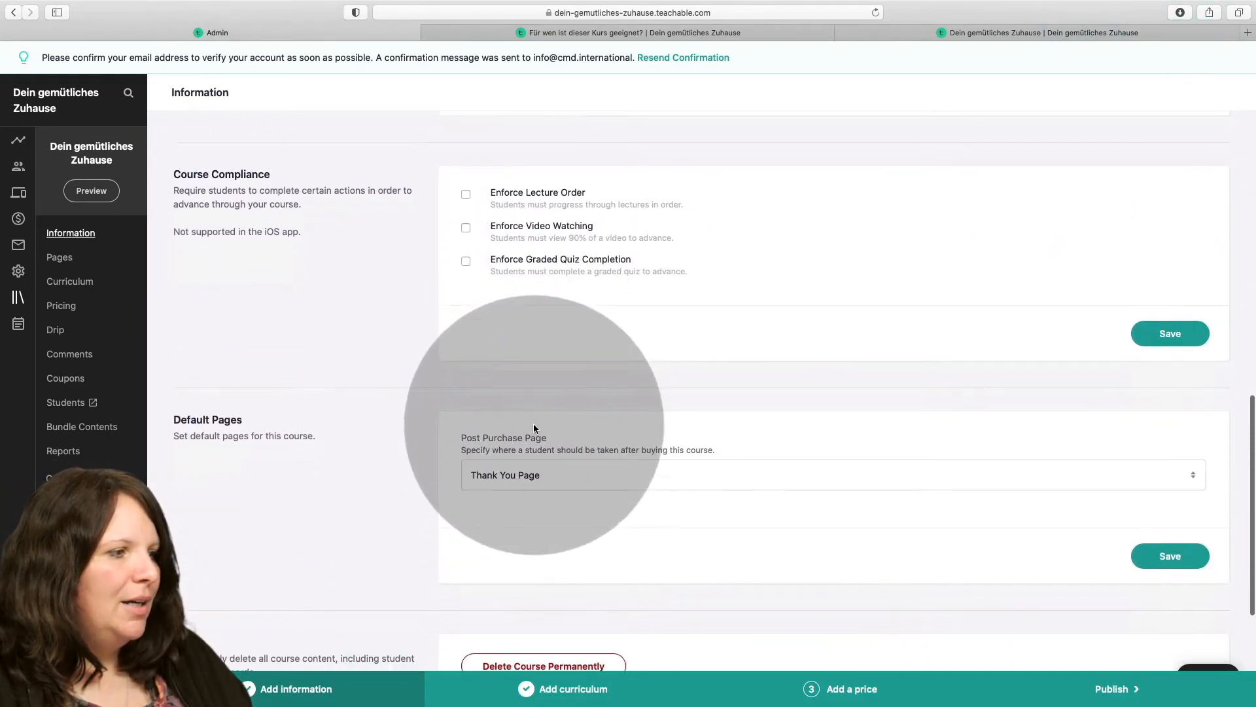
scroll(539, 427, down, 4)
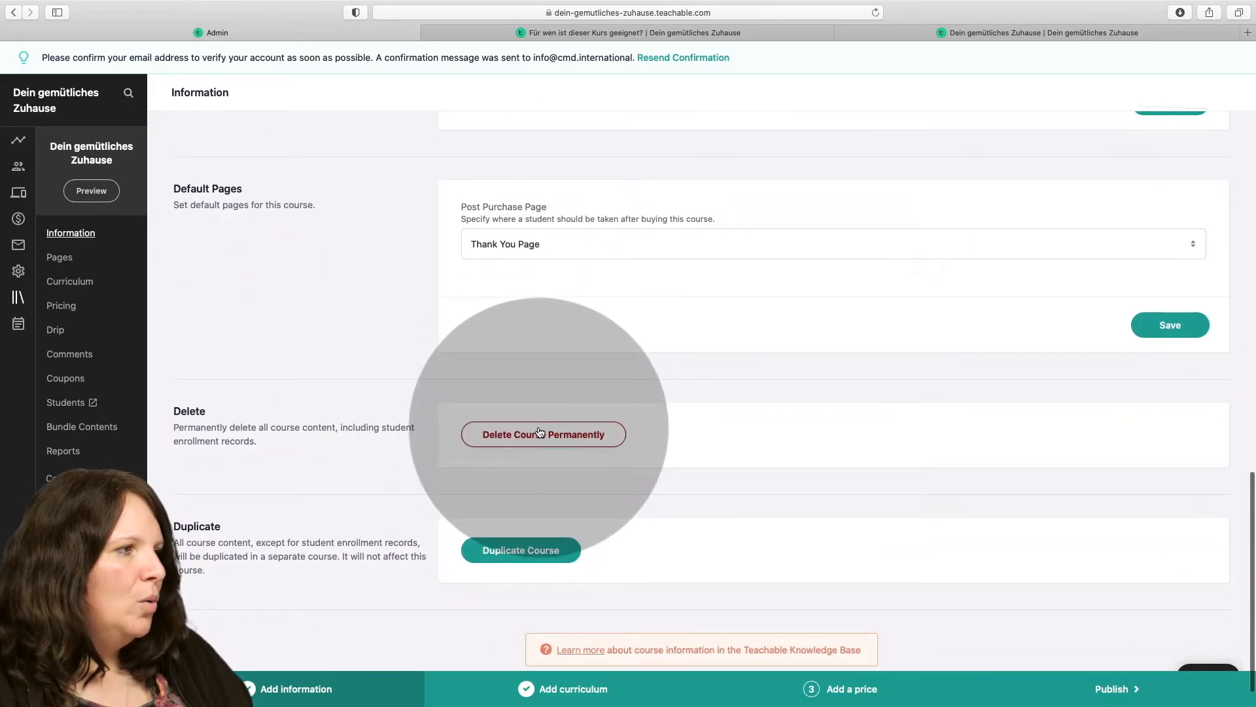
scroll(539, 432, up, 14)
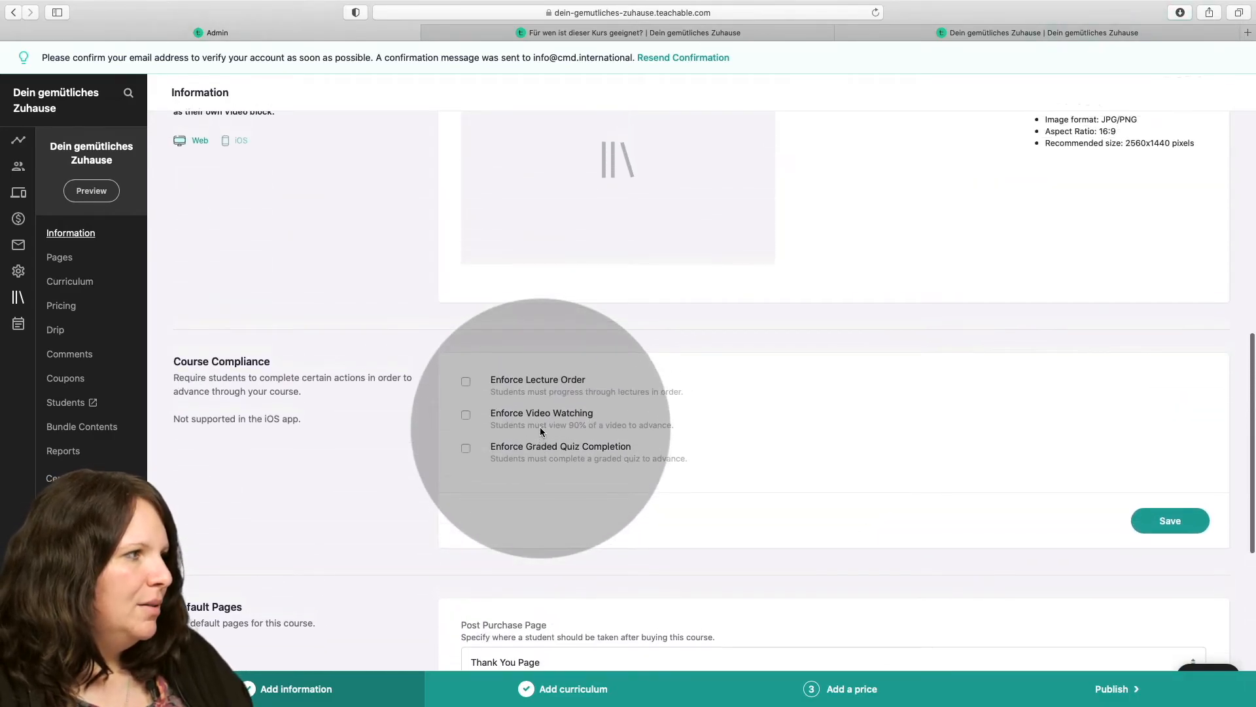
scroll(509, 418, up, 6)
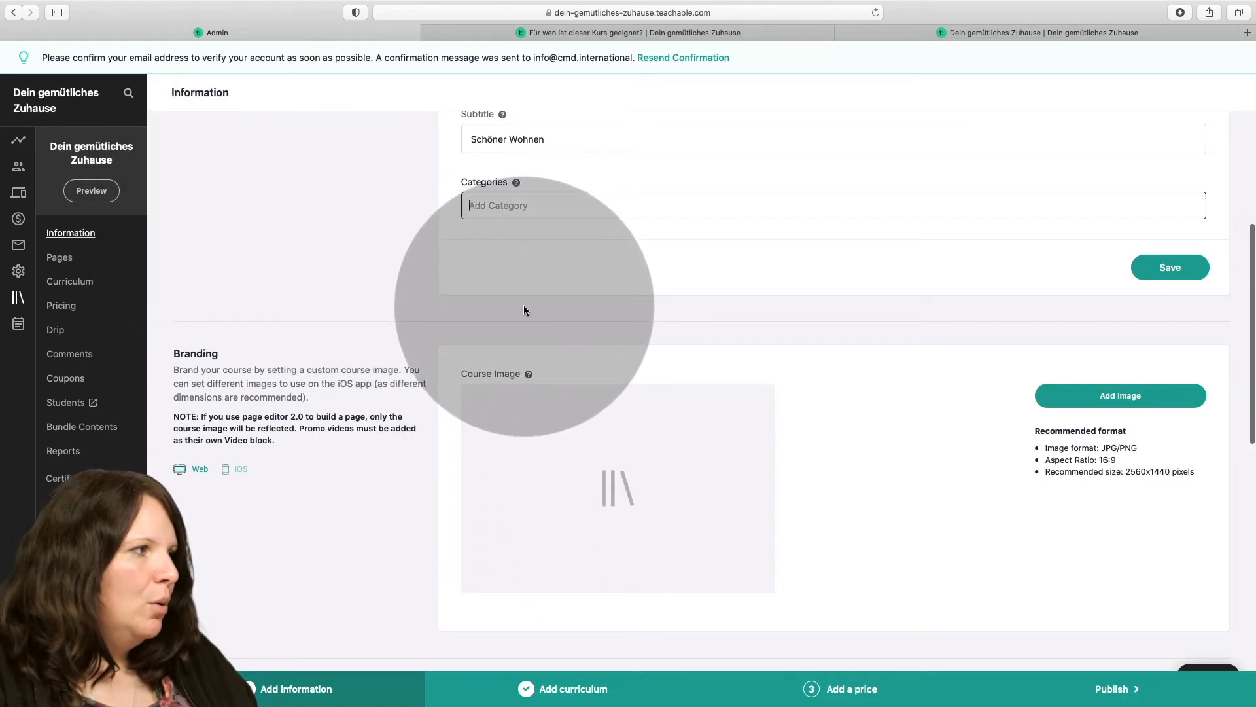
scroll(523, 305, down, 1)
Open the course's primary sales page for editing, change the banner heading to "Mein gemütliches Zuhause" and publish the update.
click(56, 257)
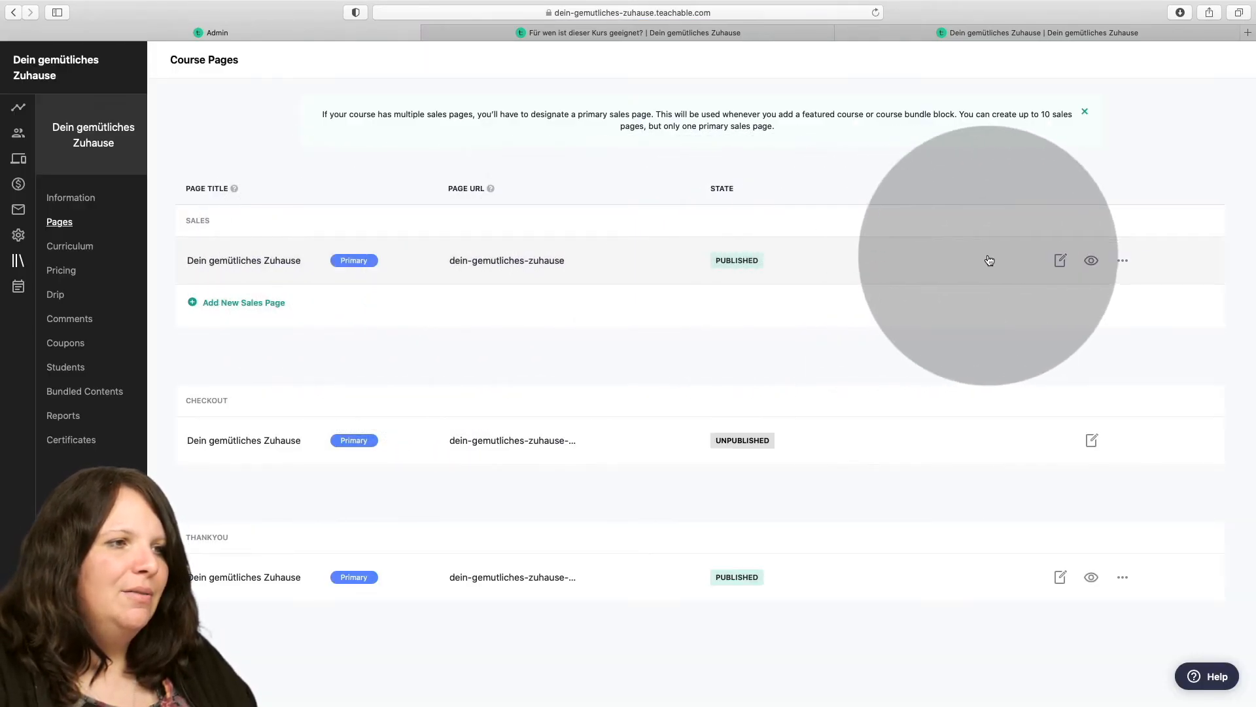
click(1061, 262)
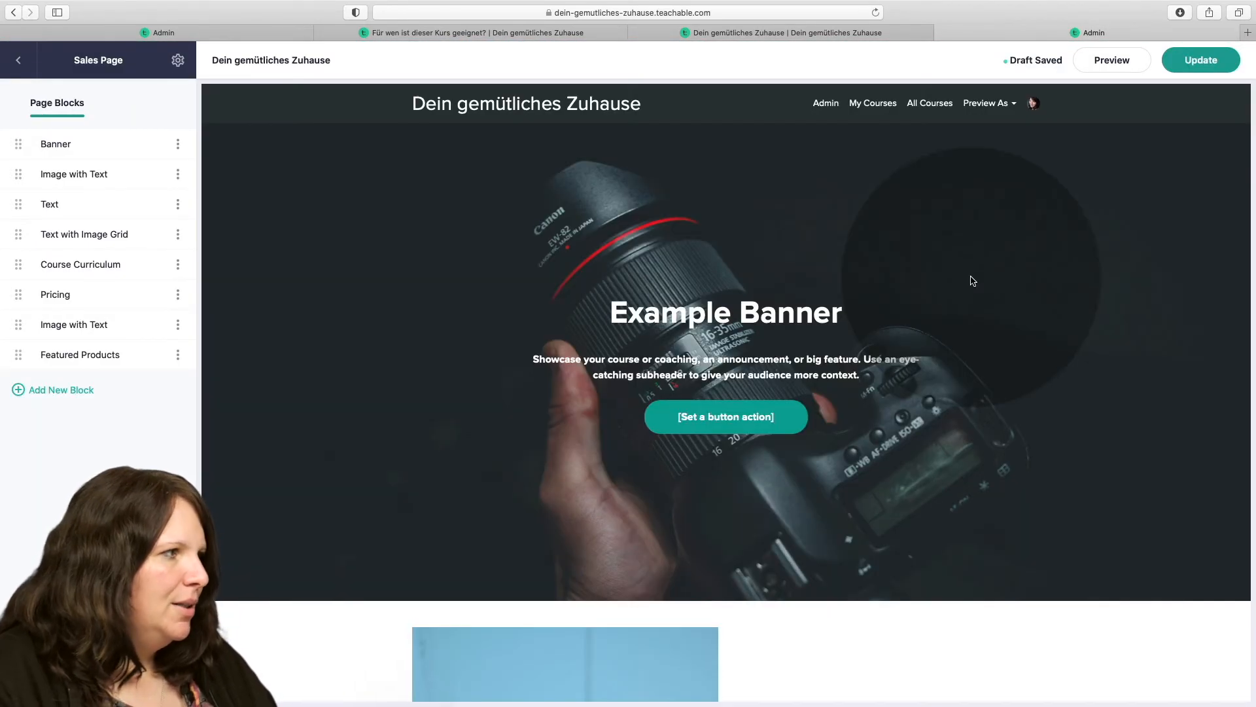
click(853, 255)
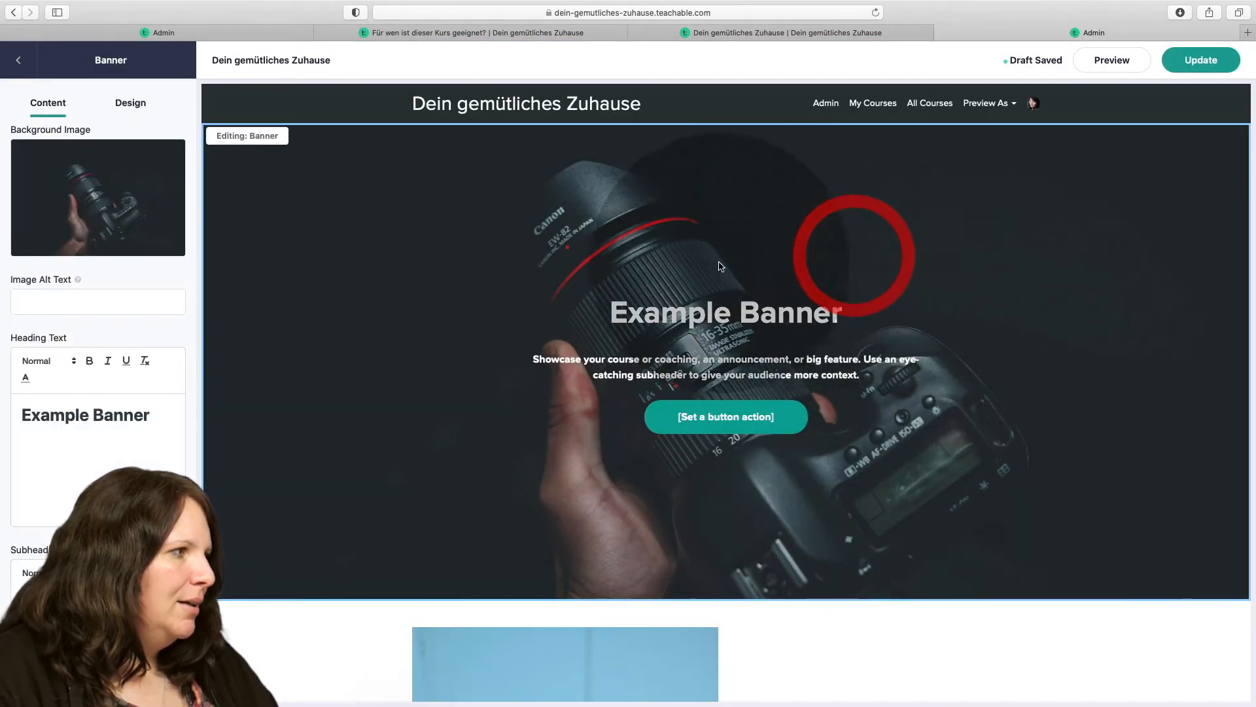
mouse_move(95, 234)
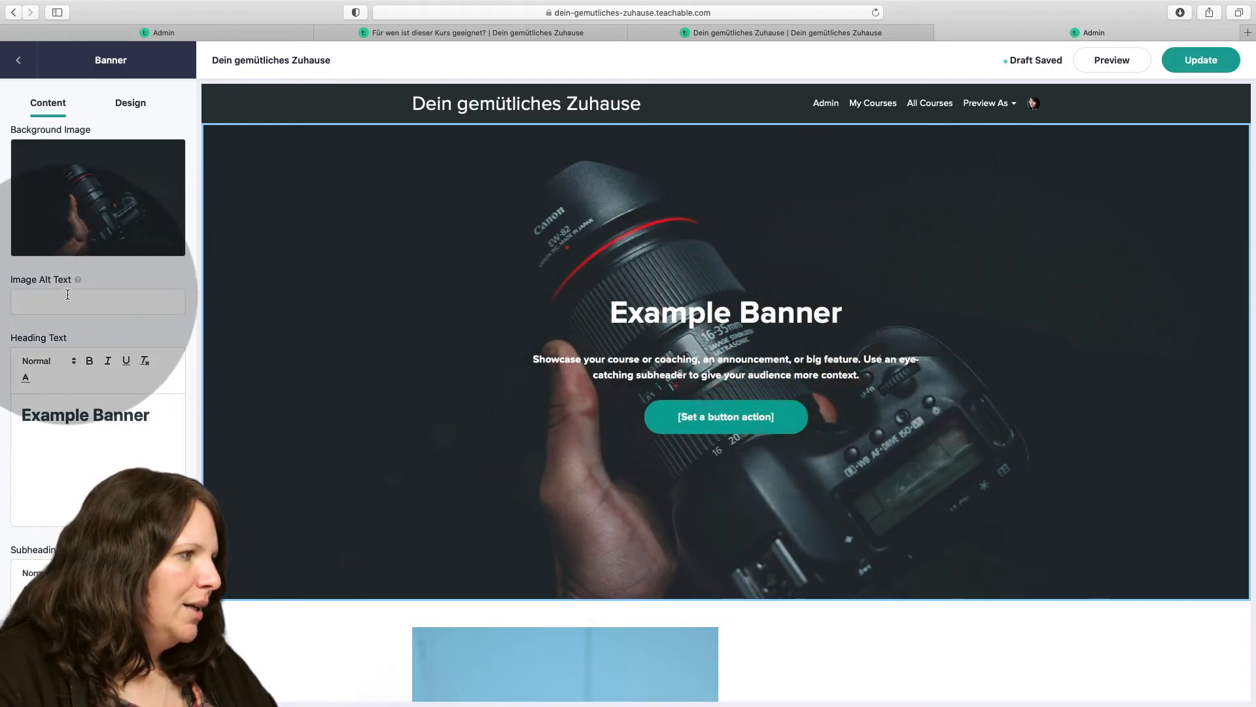
click(76, 417)
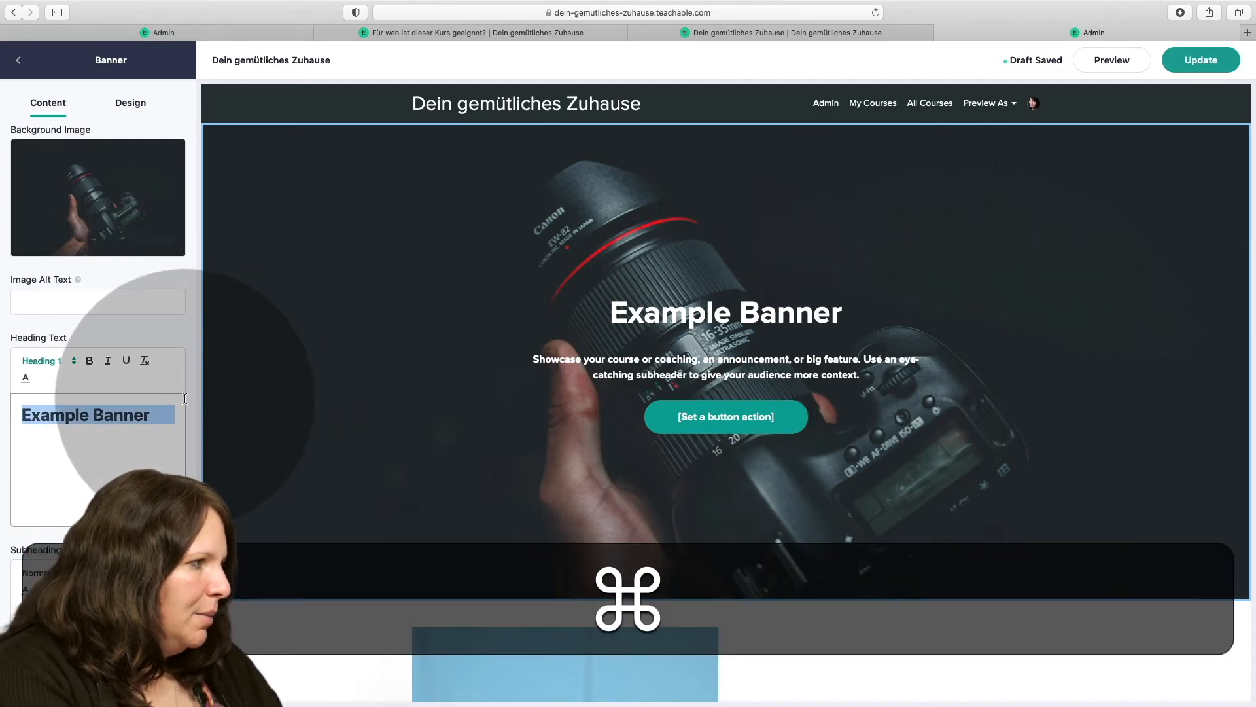
text(Mein)
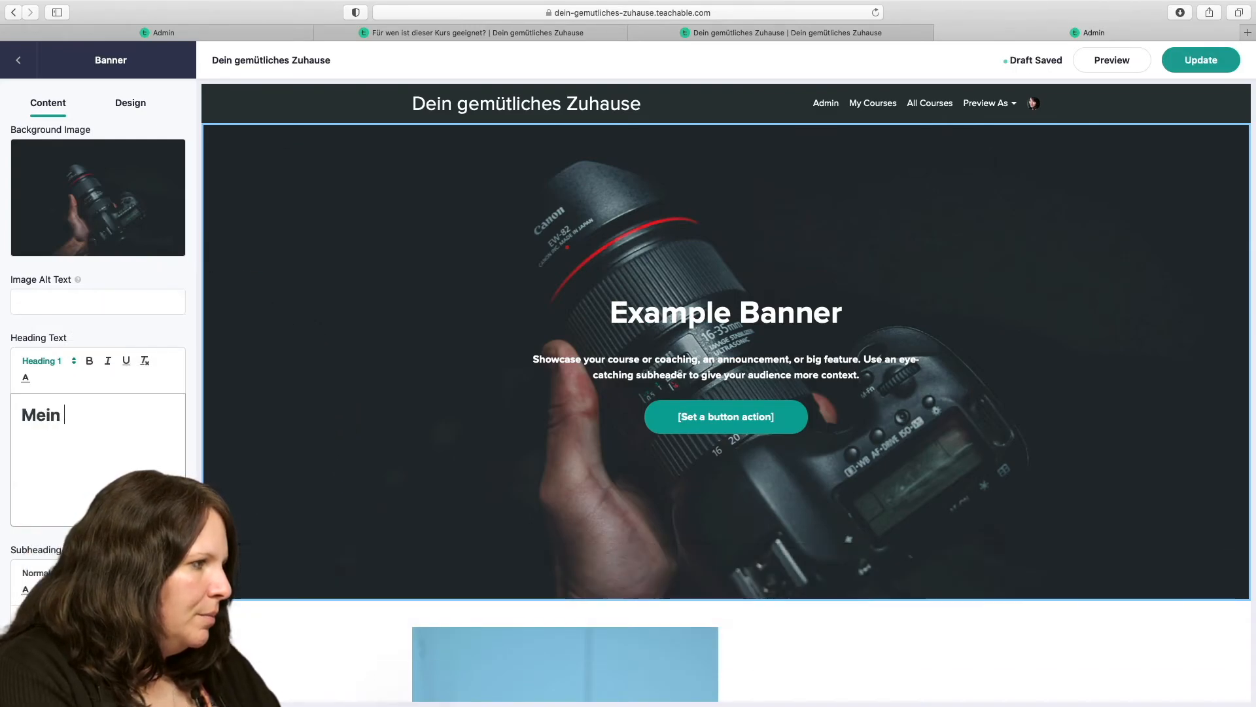
text( gemütliches)
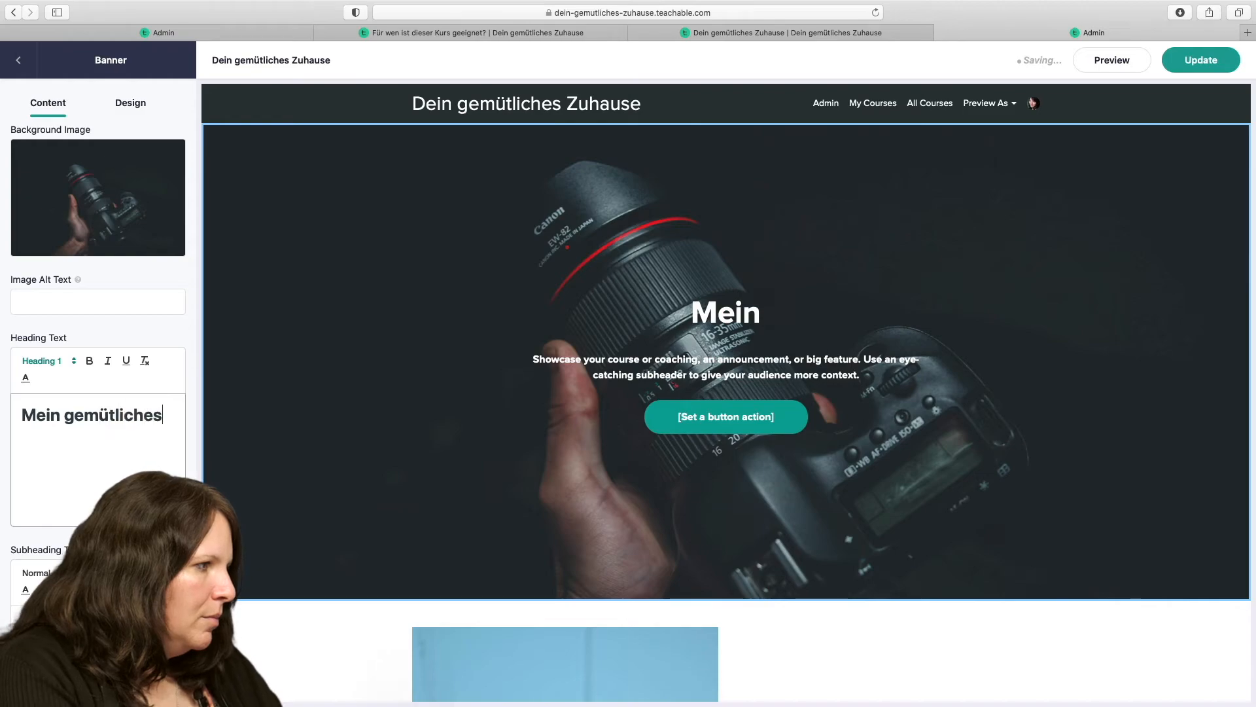
text( Zuhause)
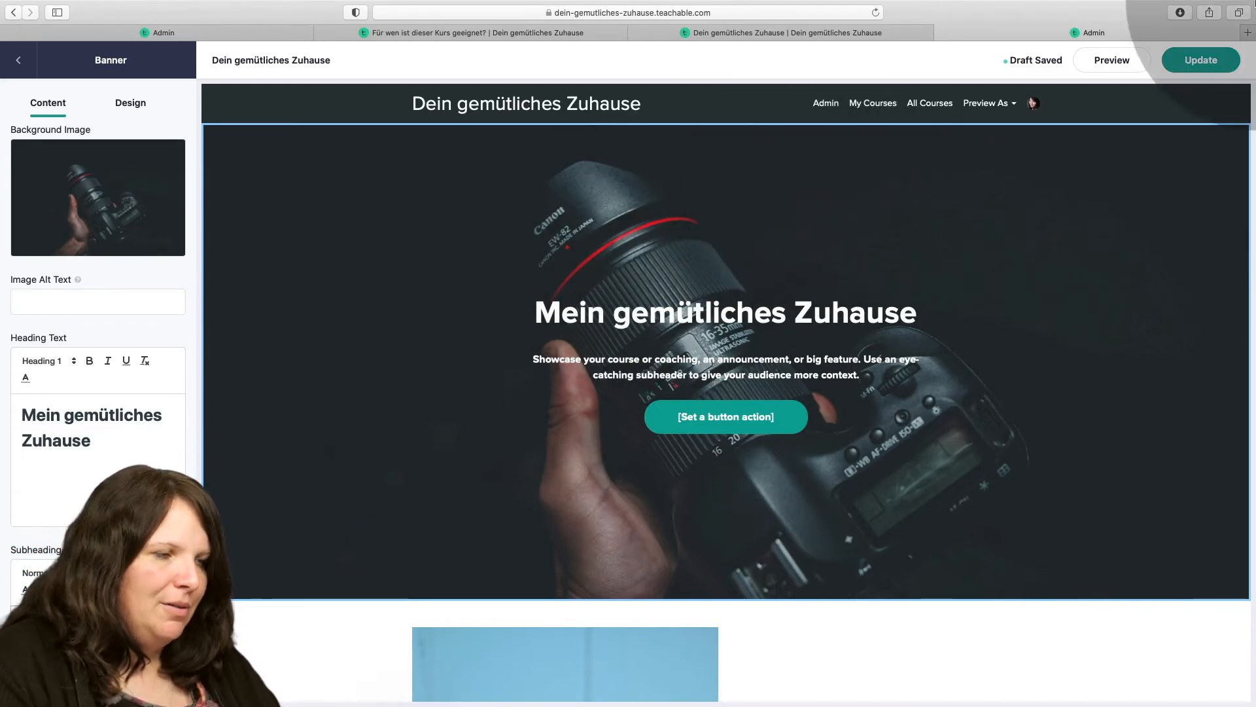
click(1200, 60)
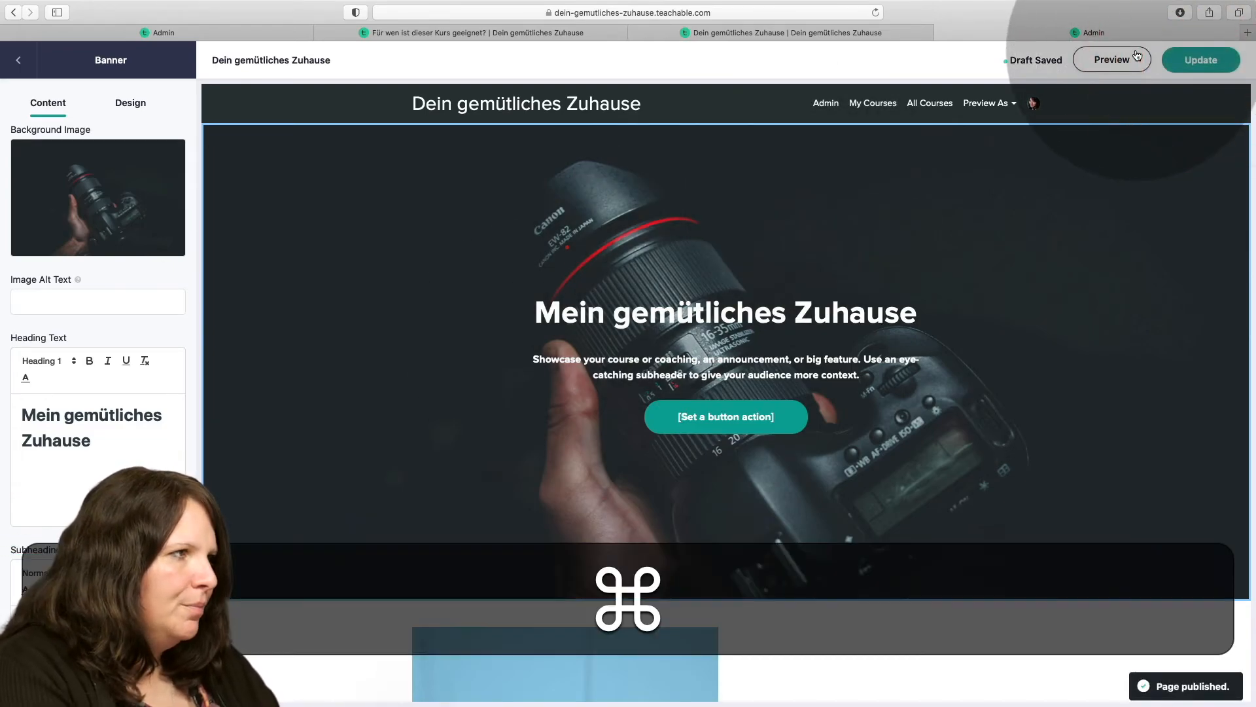
Open the creativemediadesigns1.teachable.com school in a new tab and read the sales page of its "Marketing on a zero Budget (Grundkurs)" course.
key(super+t)
text(creati)
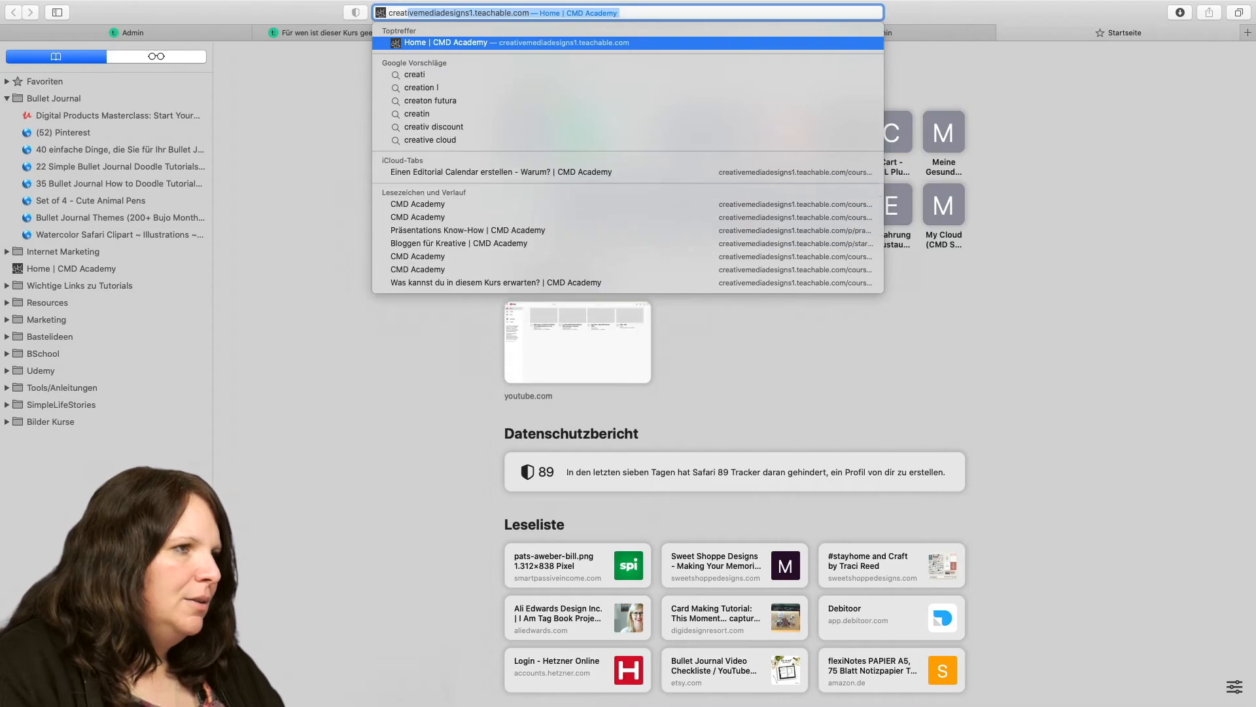
key(Return)
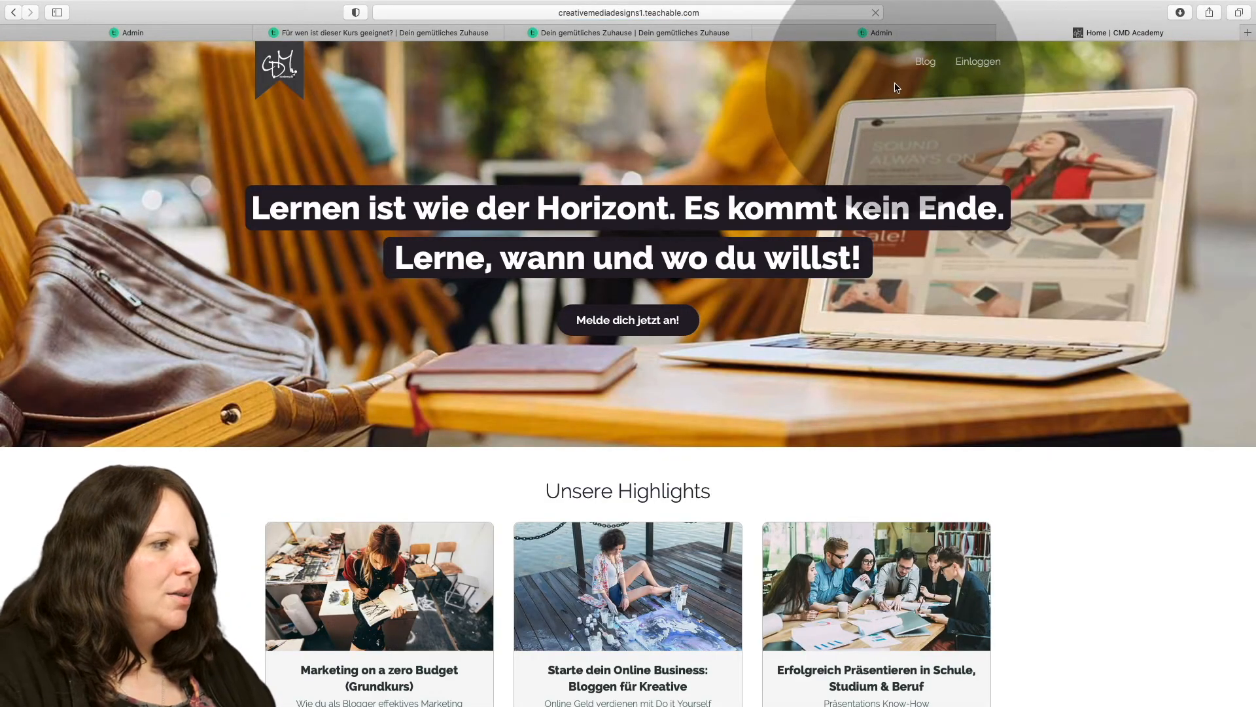
scroll(757, 225, down, 5)
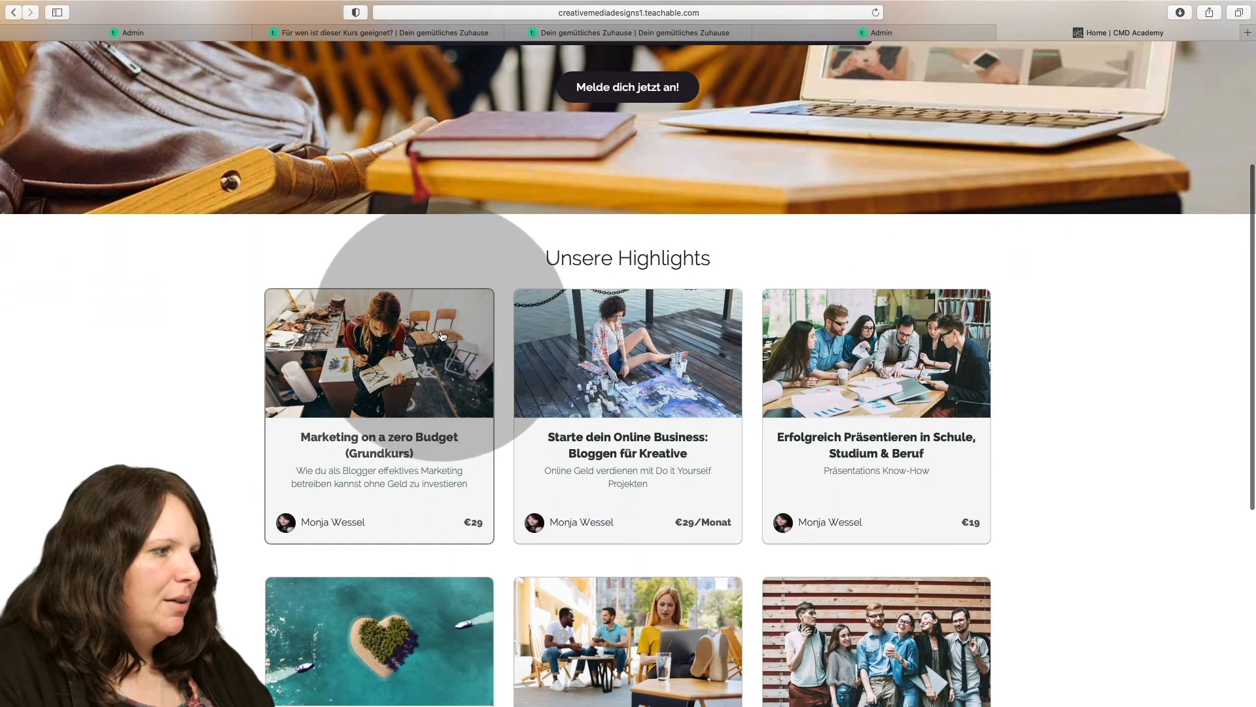
click(443, 336)
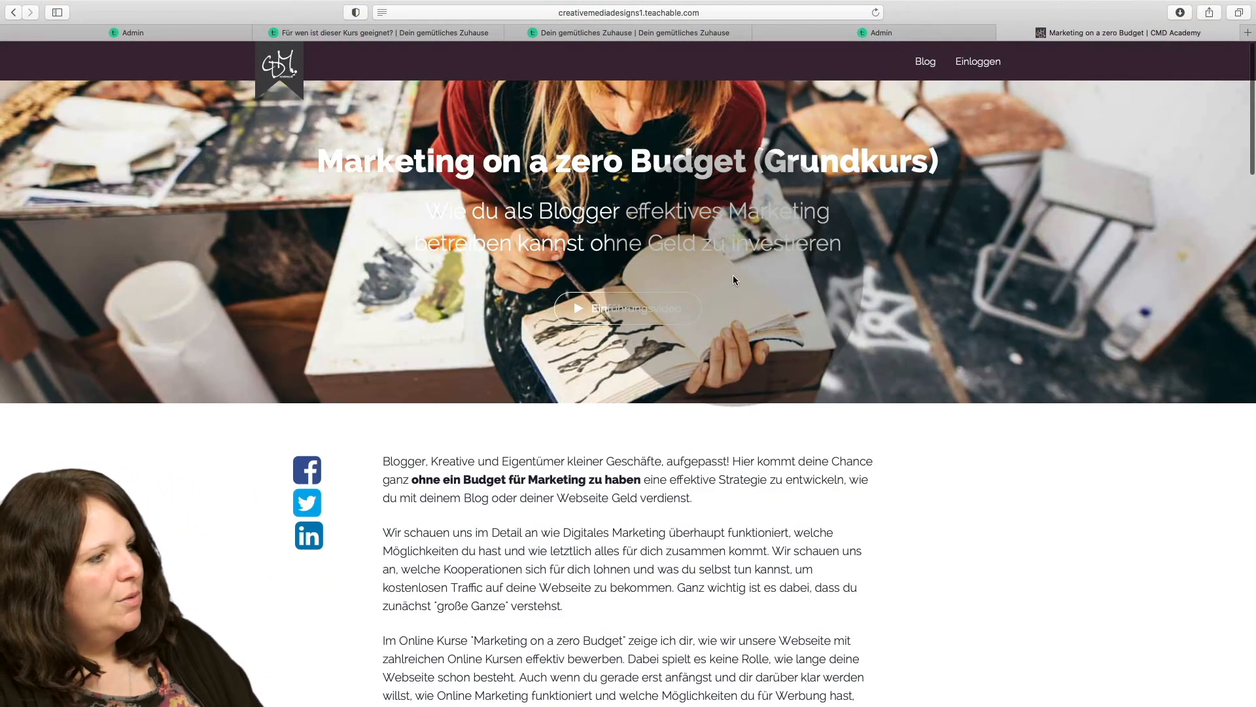
scroll(752, 272, down, 10)
scroll(754, 274, down, 3)
scroll(754, 274, up, 10)
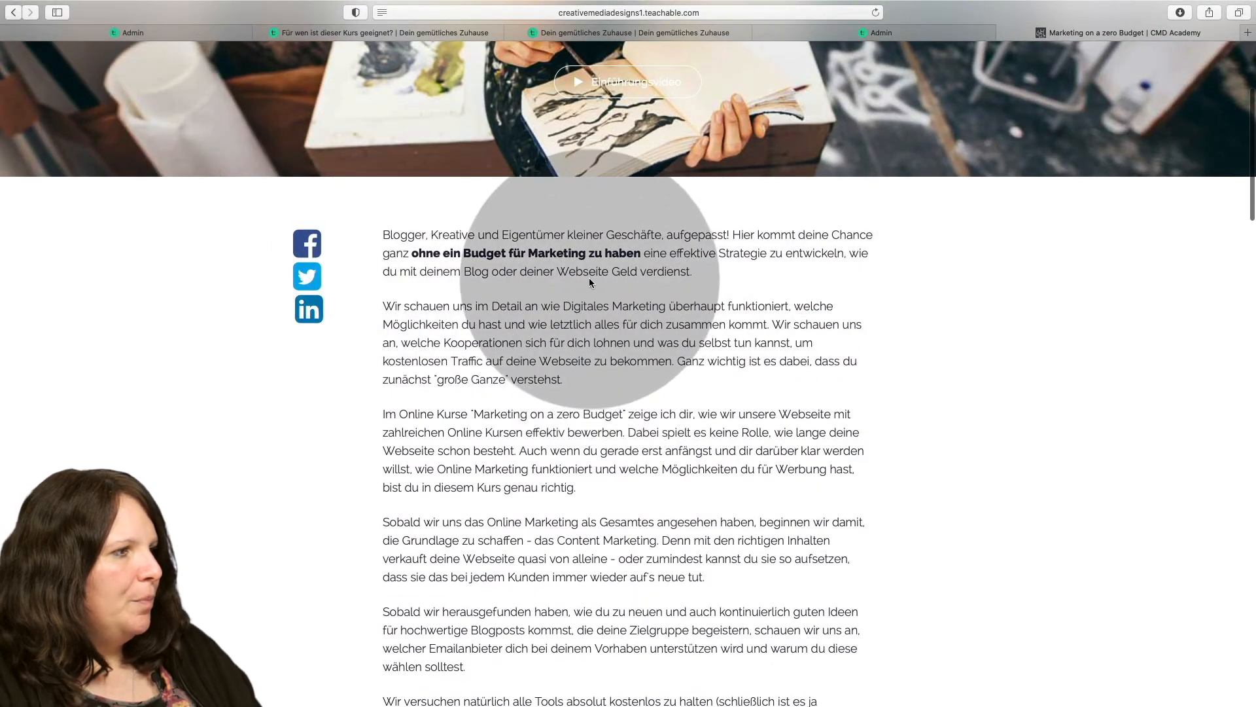
scroll(458, 265, down, 1)
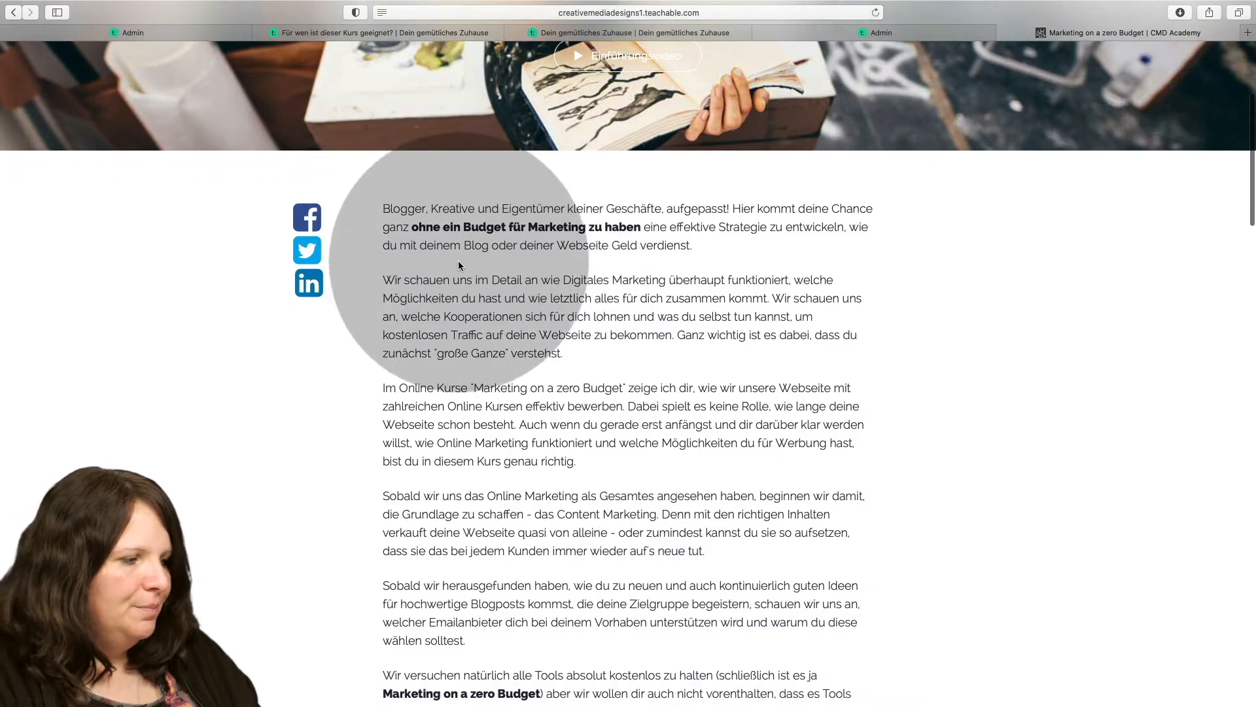
scroll(476, 270, down, 3)
scroll(492, 274, up, 2)
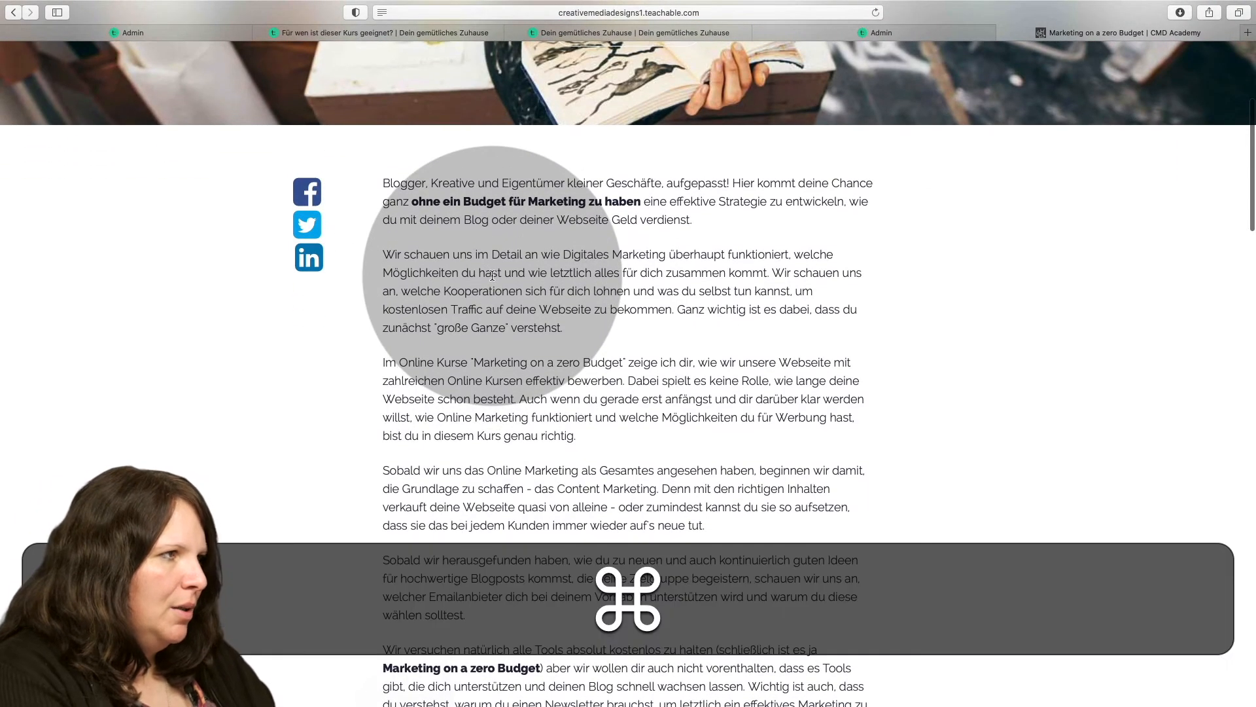
Open courses.digidesignresort.com in another new tab and browse the school's full course list.
key(super+t)
text(cr)
key(BackSpace)
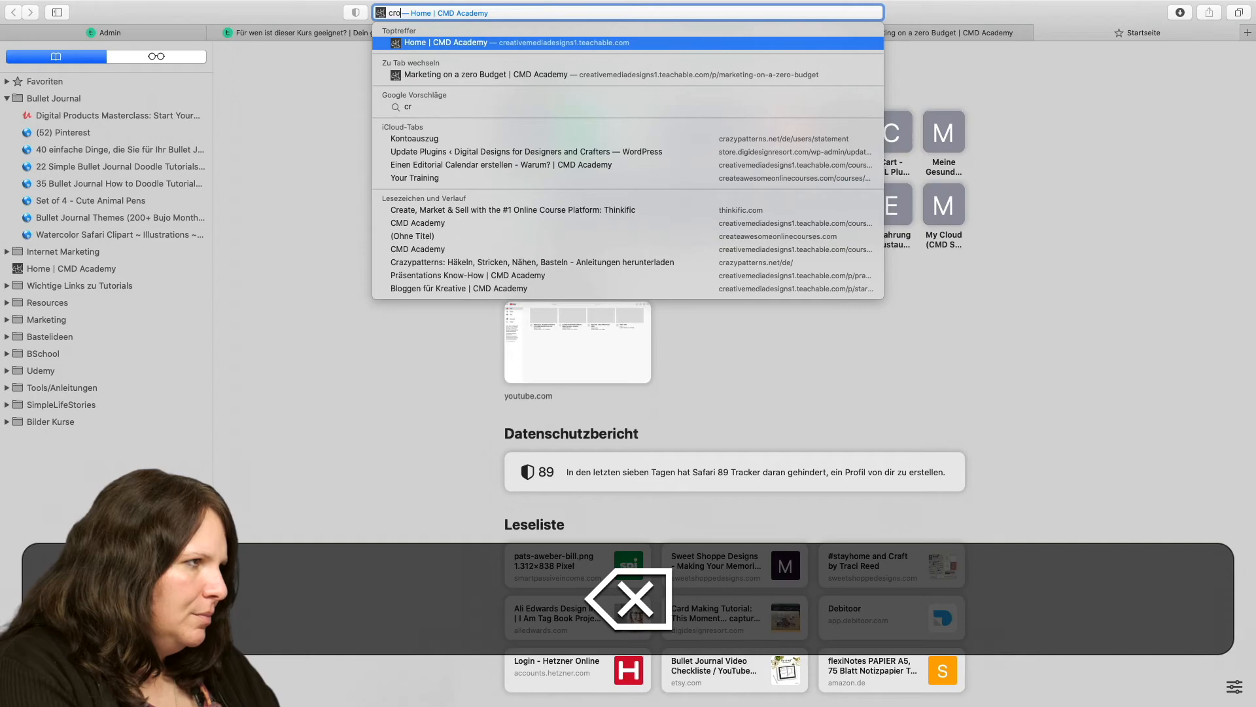
key(BackSpace)
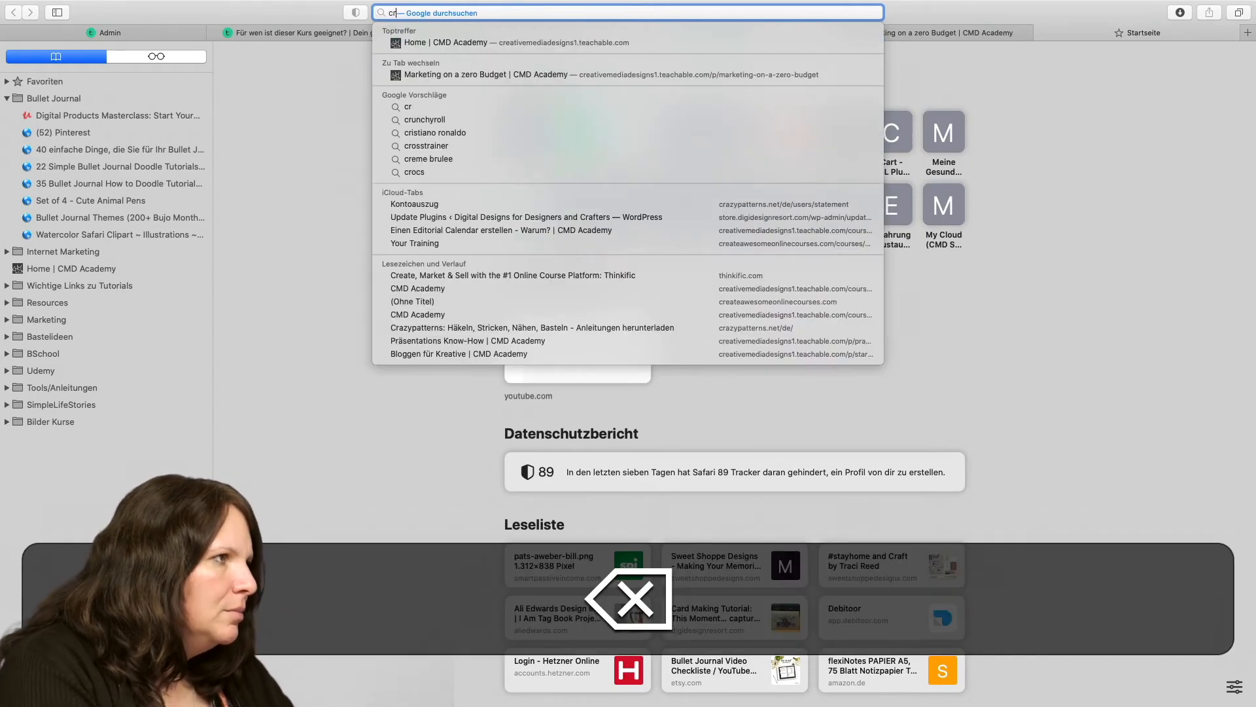
key(Return)
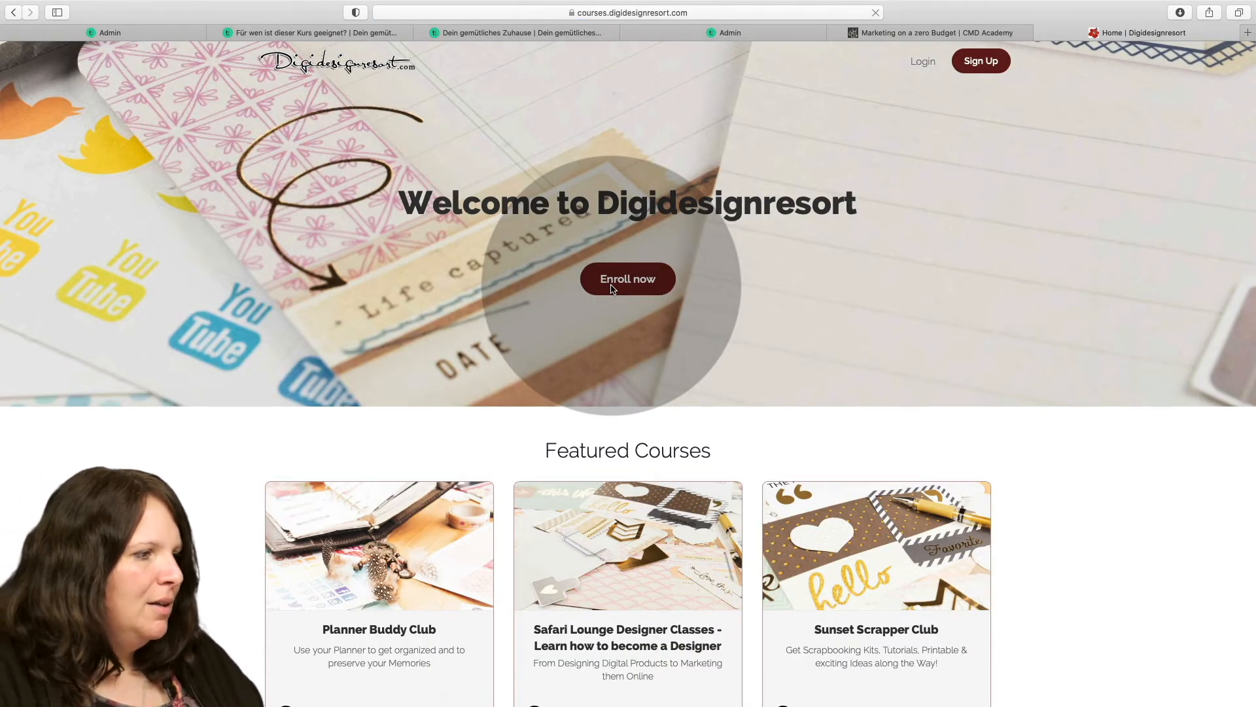
scroll(614, 290, down, 5)
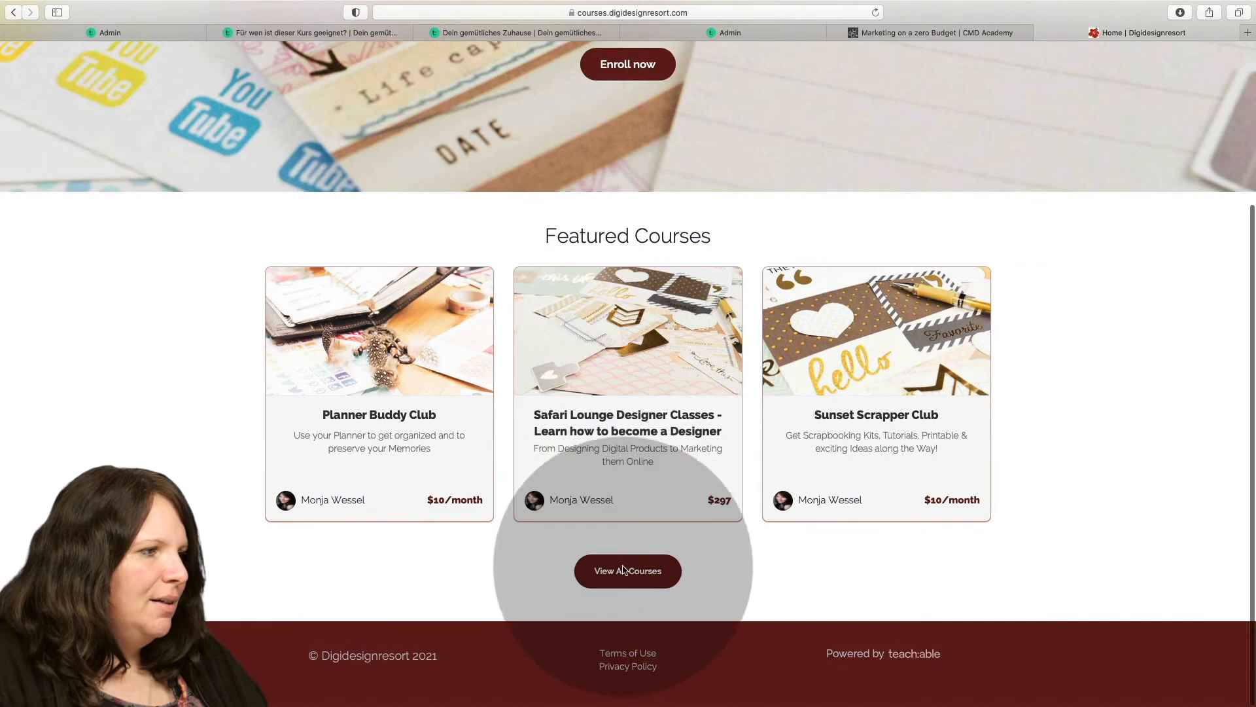
click(628, 571)
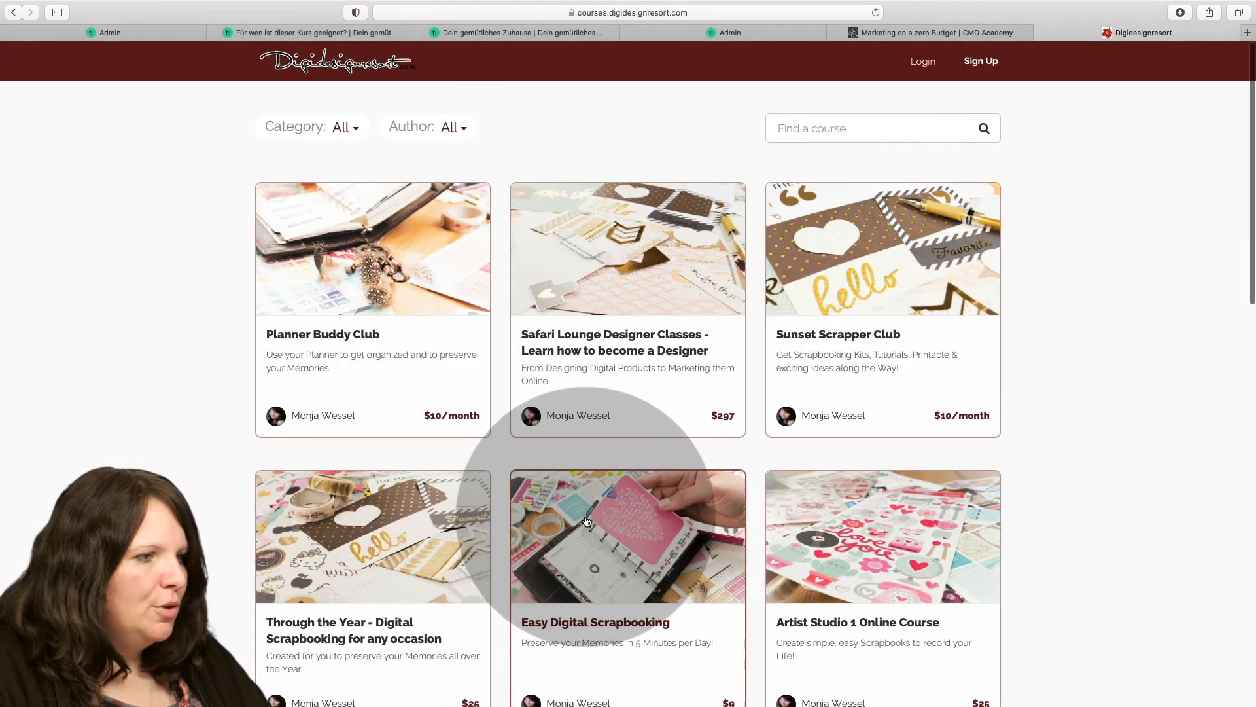
scroll(595, 510, down, 2)
scroll(599, 512, down, 10)
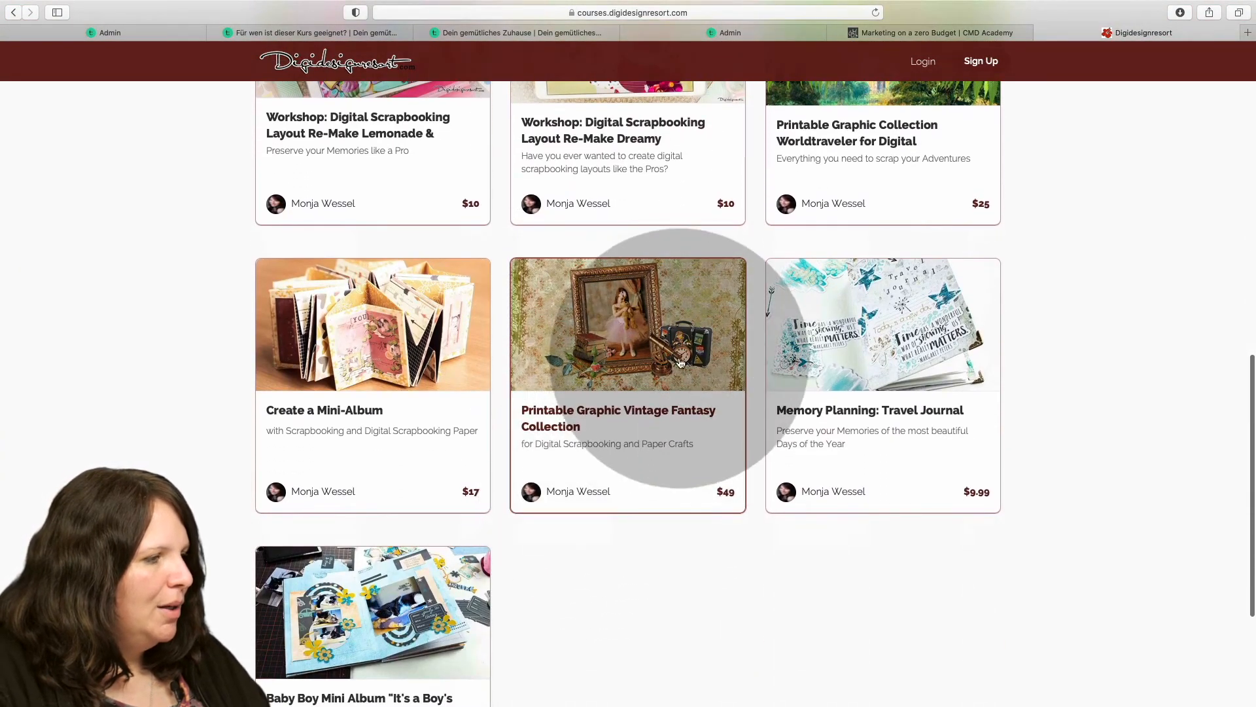
Open the Baby Boy Mini Album "It's a Boy's World" course and examine its sales page's text, images, features, freebie and enrollment section.
click(367, 598)
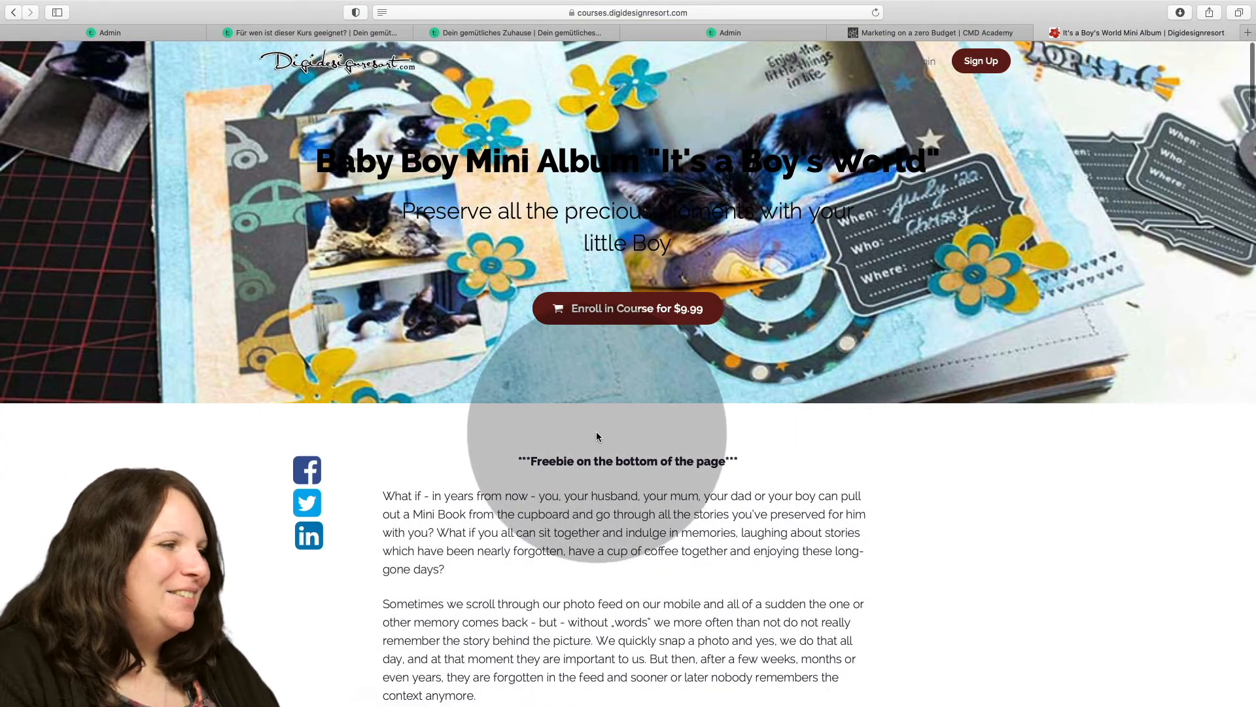
scroll(598, 433, down, 3)
scroll(590, 491, down, 2)
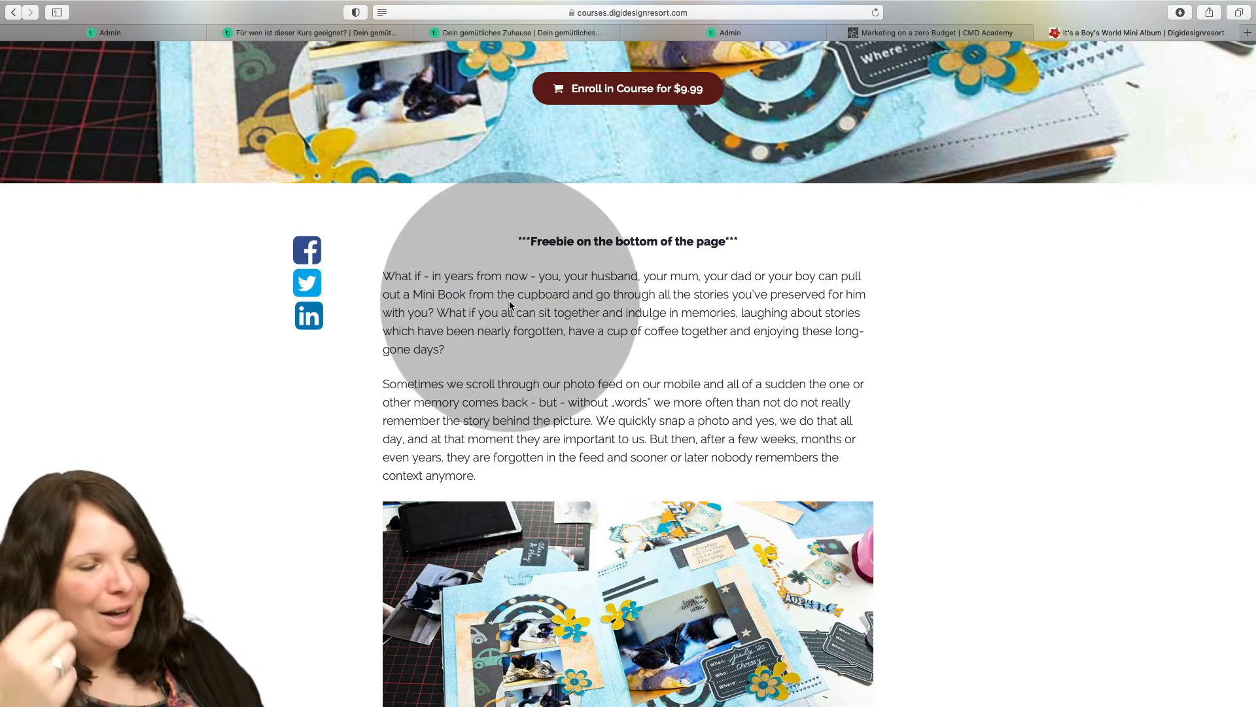
scroll(509, 305, down, 2)
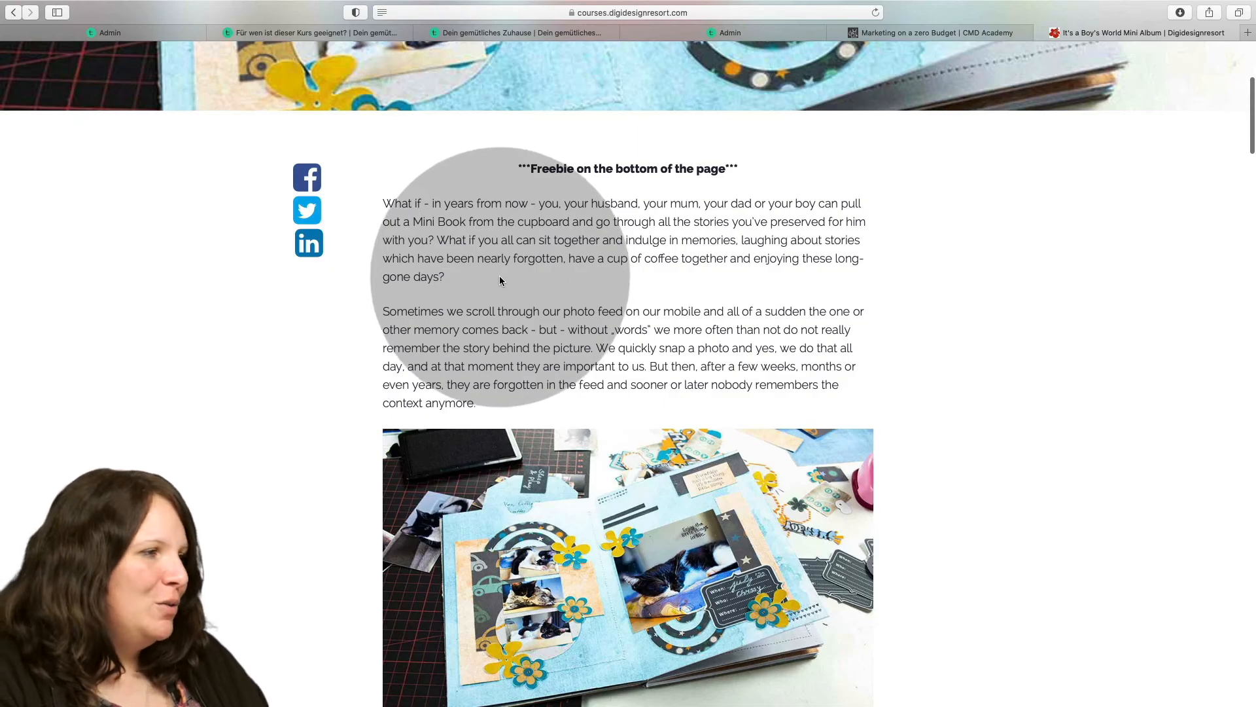
scroll(502, 281, down, 1)
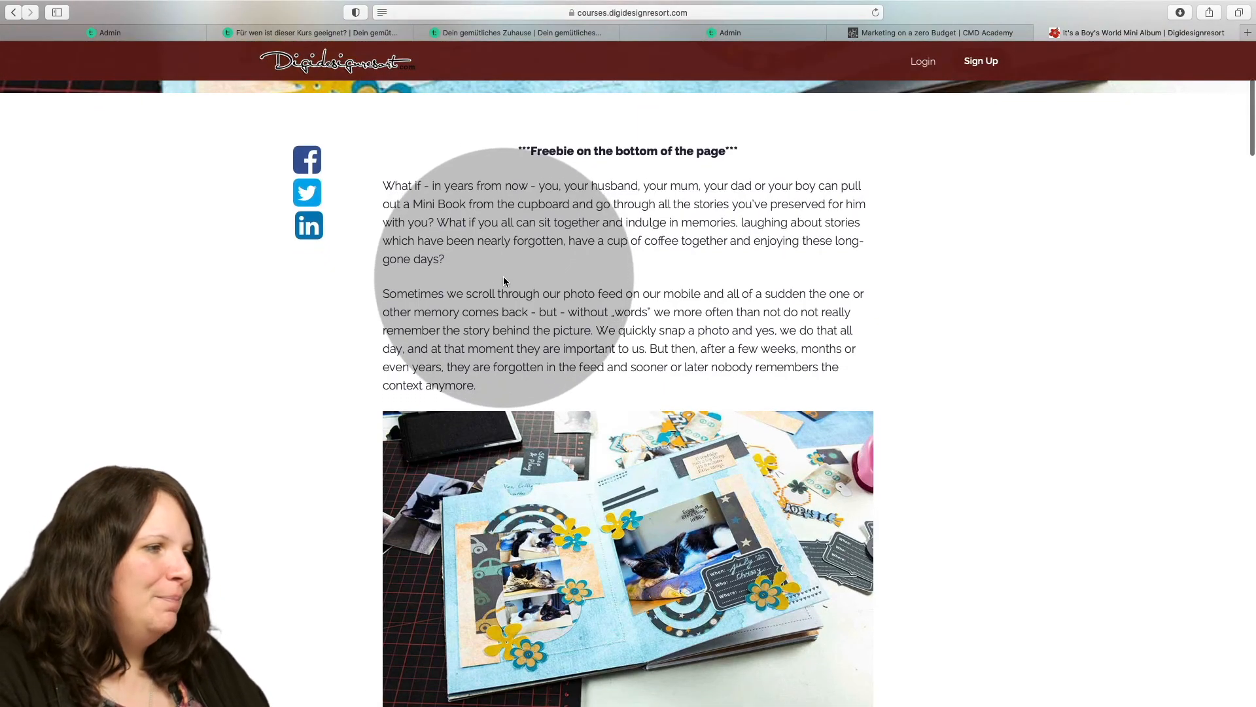
scroll(504, 282, down, 15)
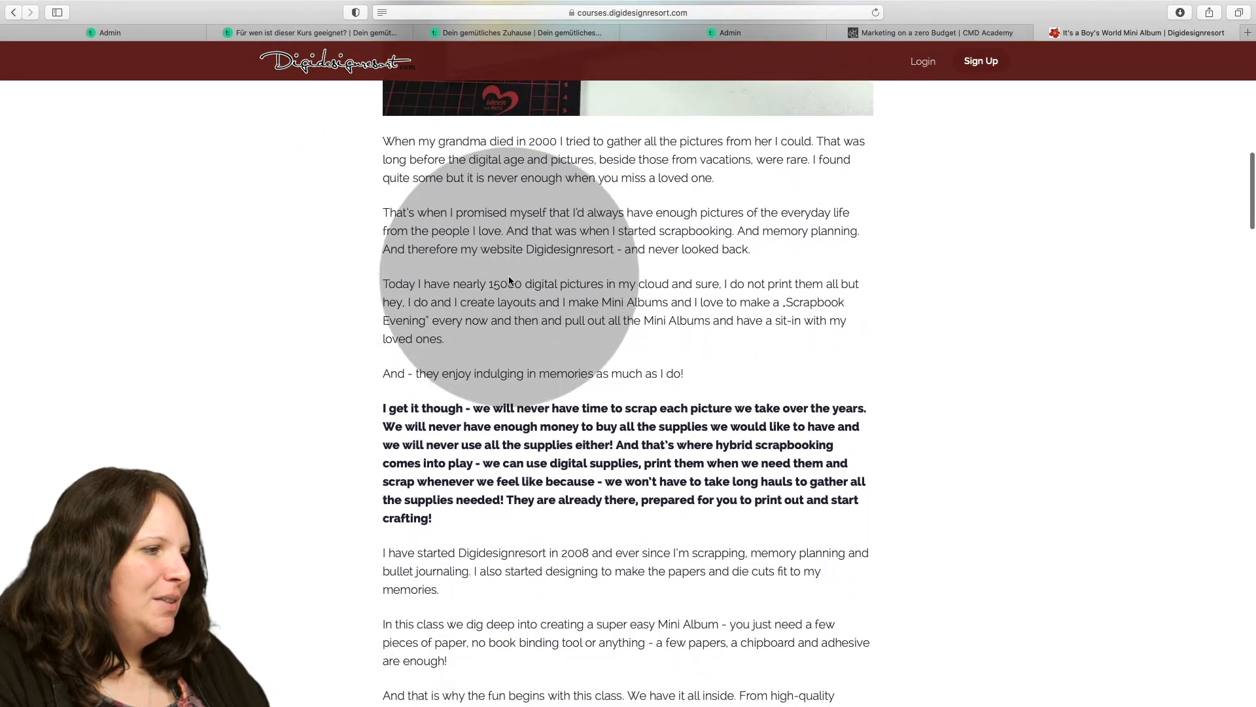
scroll(509, 280, down, 20)
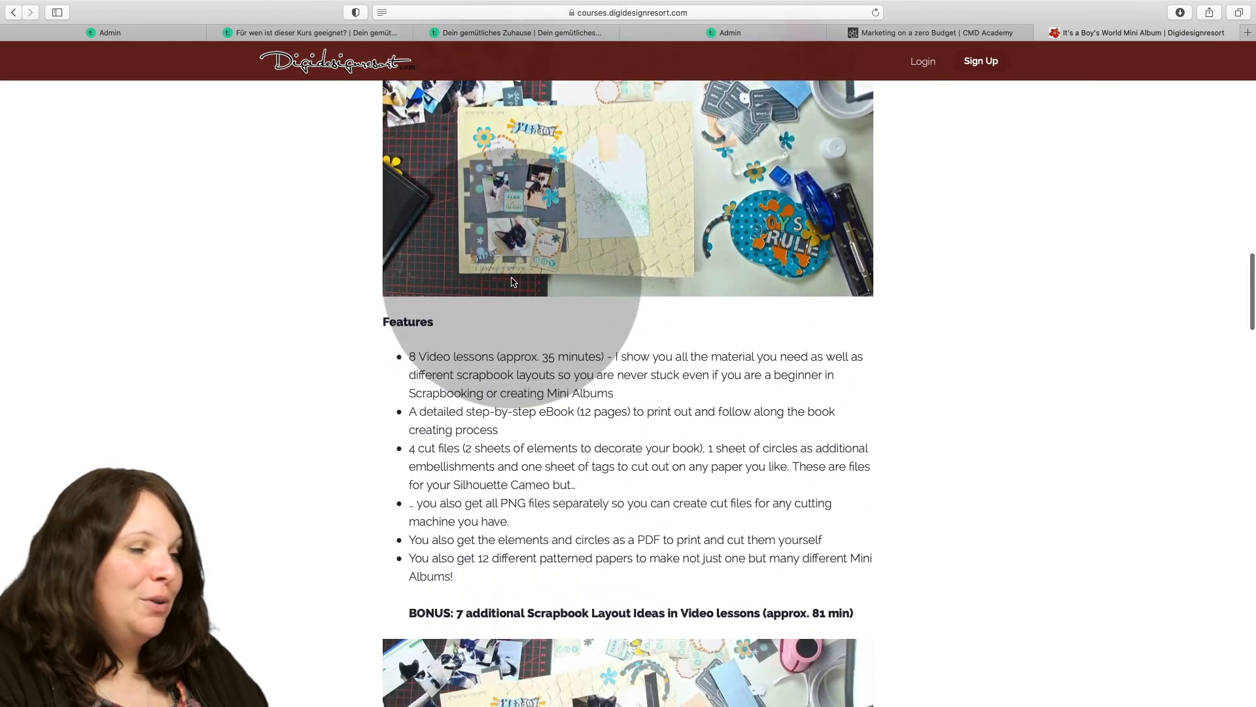
scroll(512, 282, down, 5)
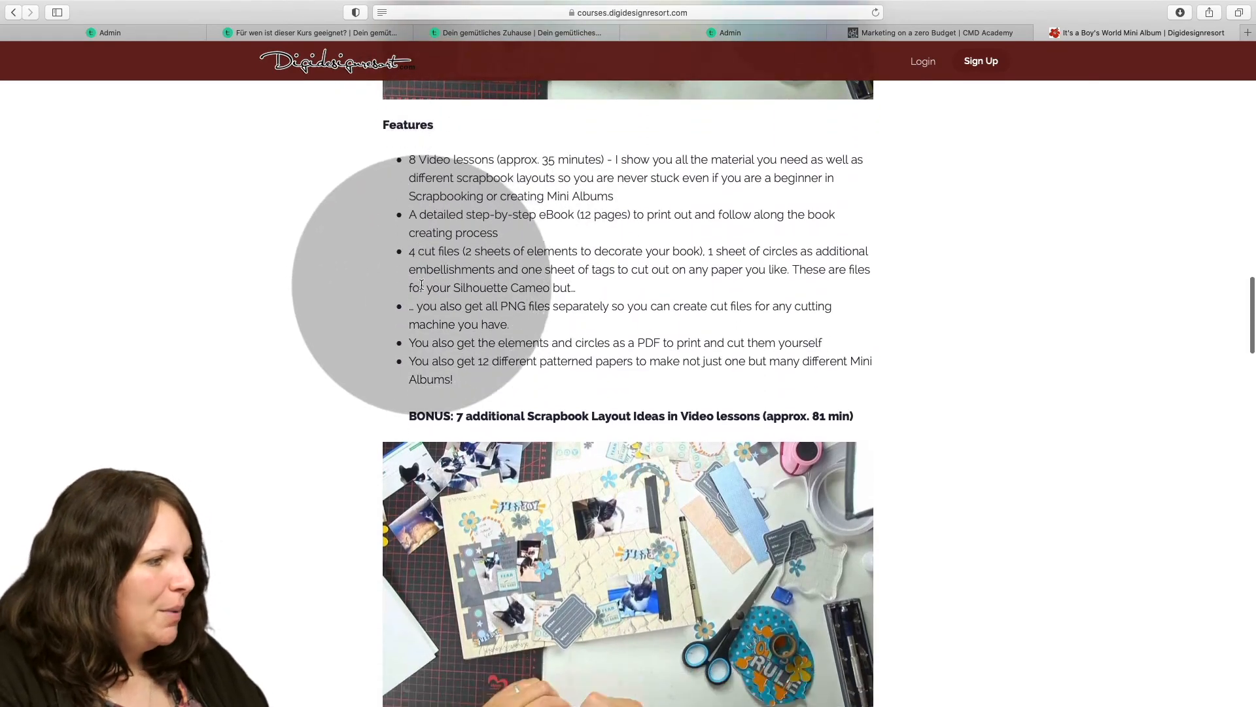
scroll(425, 284, down, 15)
scroll(437, 284, down, 12)
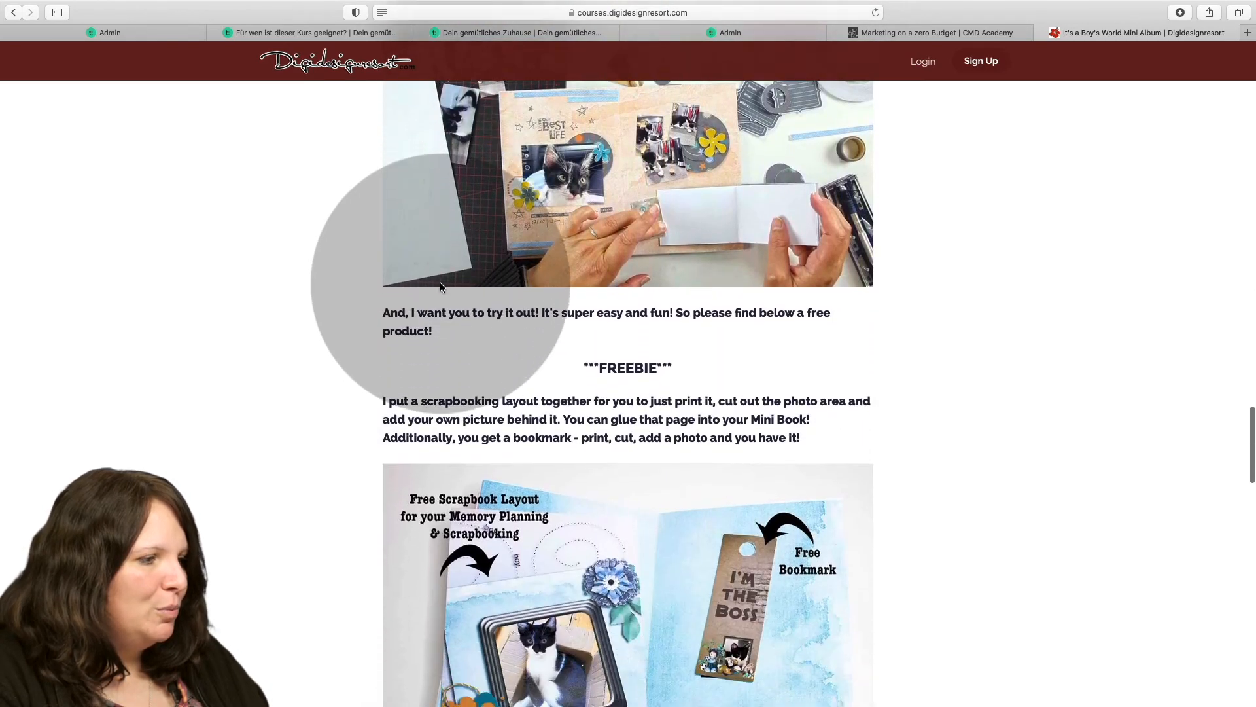
scroll(440, 286, down, 13)
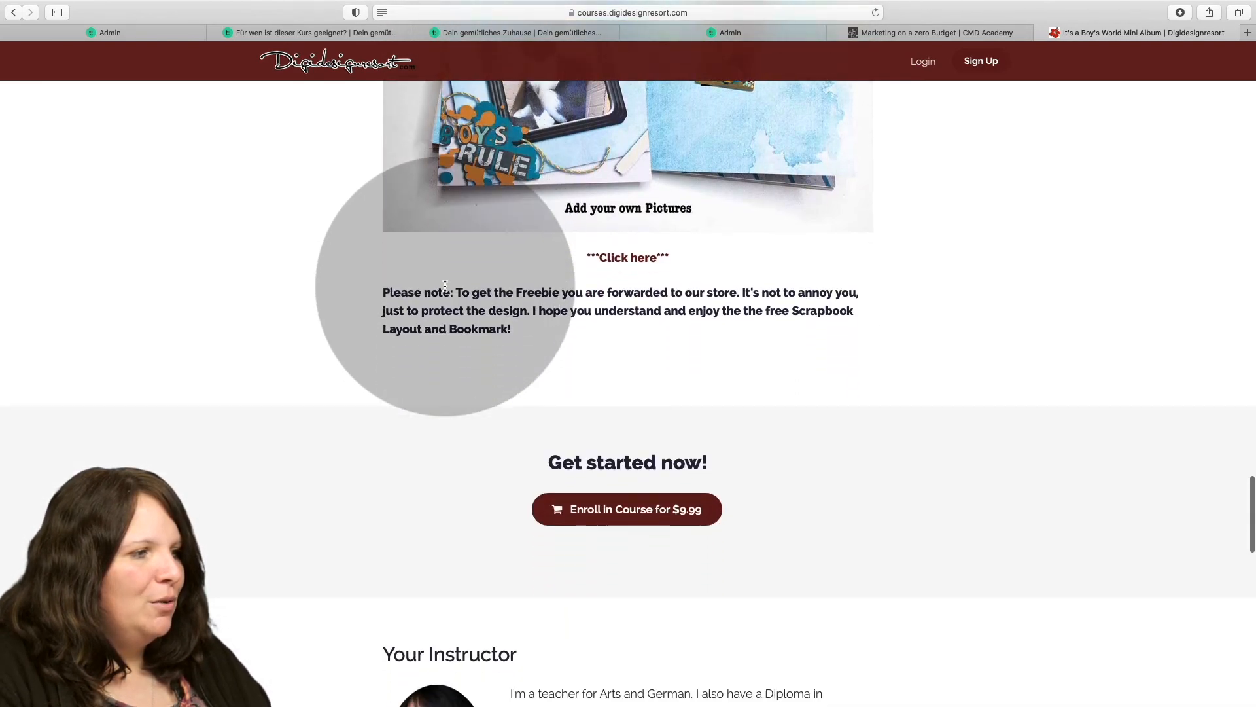
scroll(445, 286, down, 1)
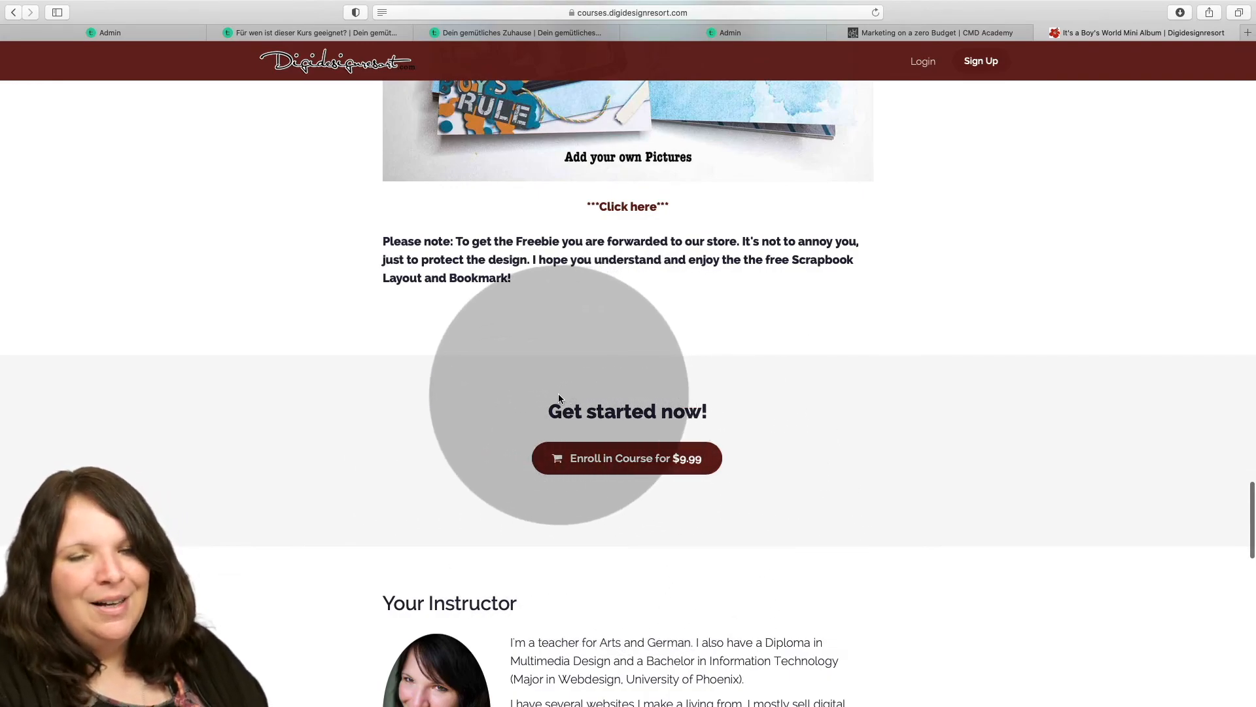
scroll(543, 391, up, 1)
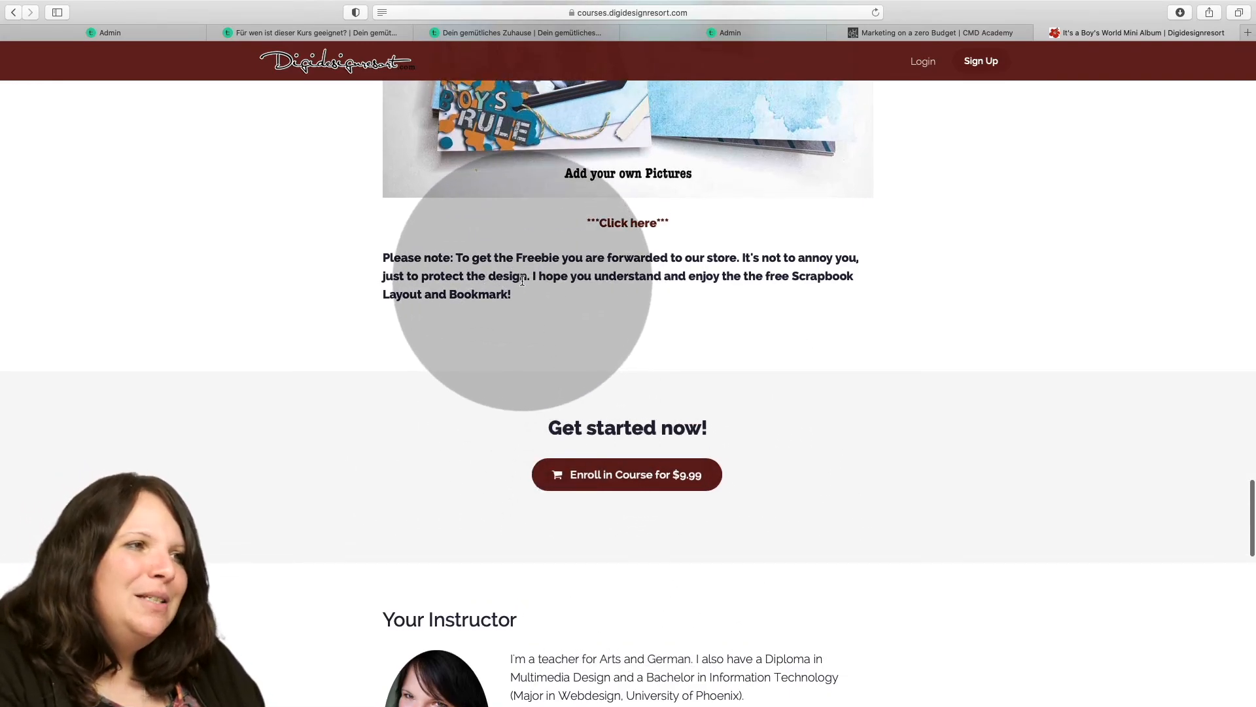
scroll(522, 280, up, 12)
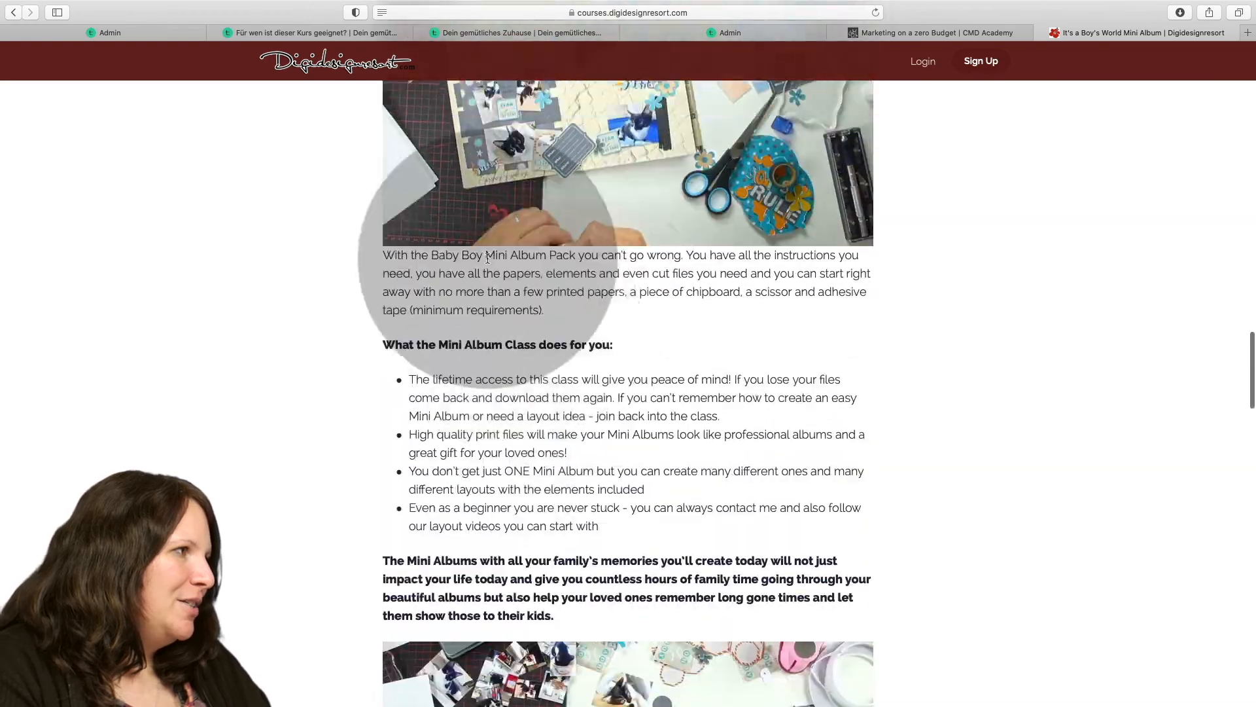
Return to the course list, open "Printable Graphic Vintage Fantasy Collection" and examine its sales page down to the FAQ and enrollment section.
click(13, 12)
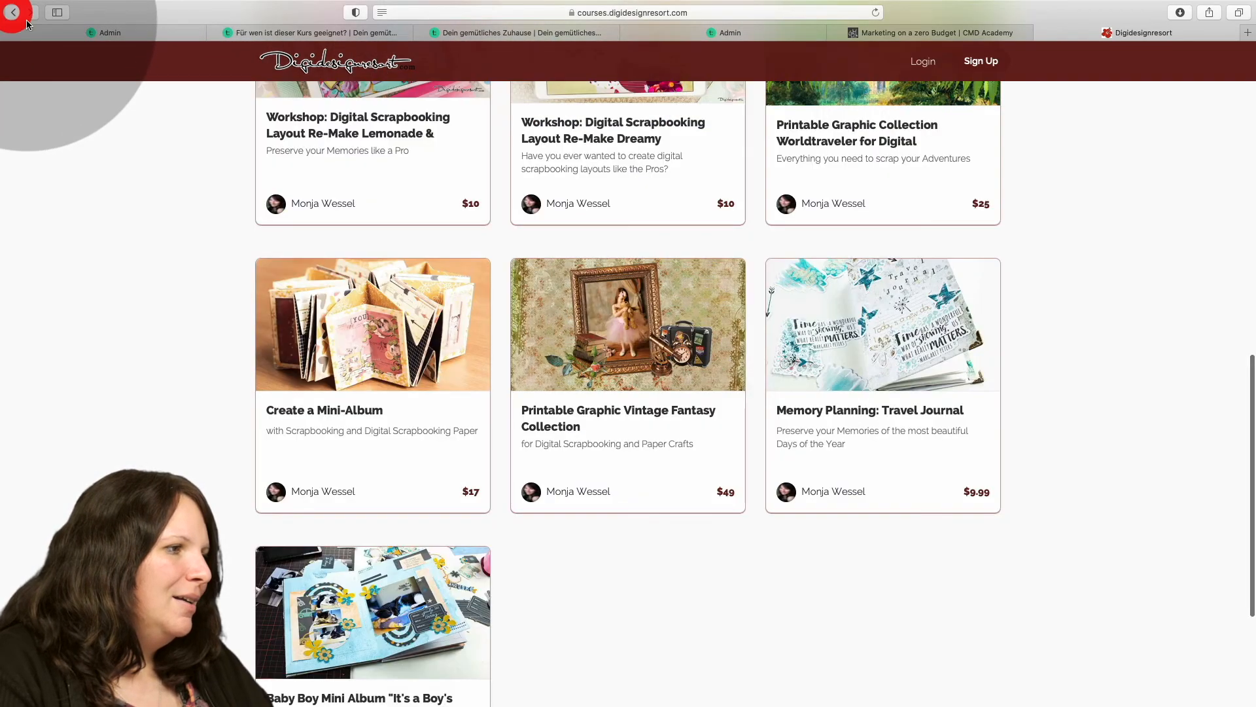
click(576, 337)
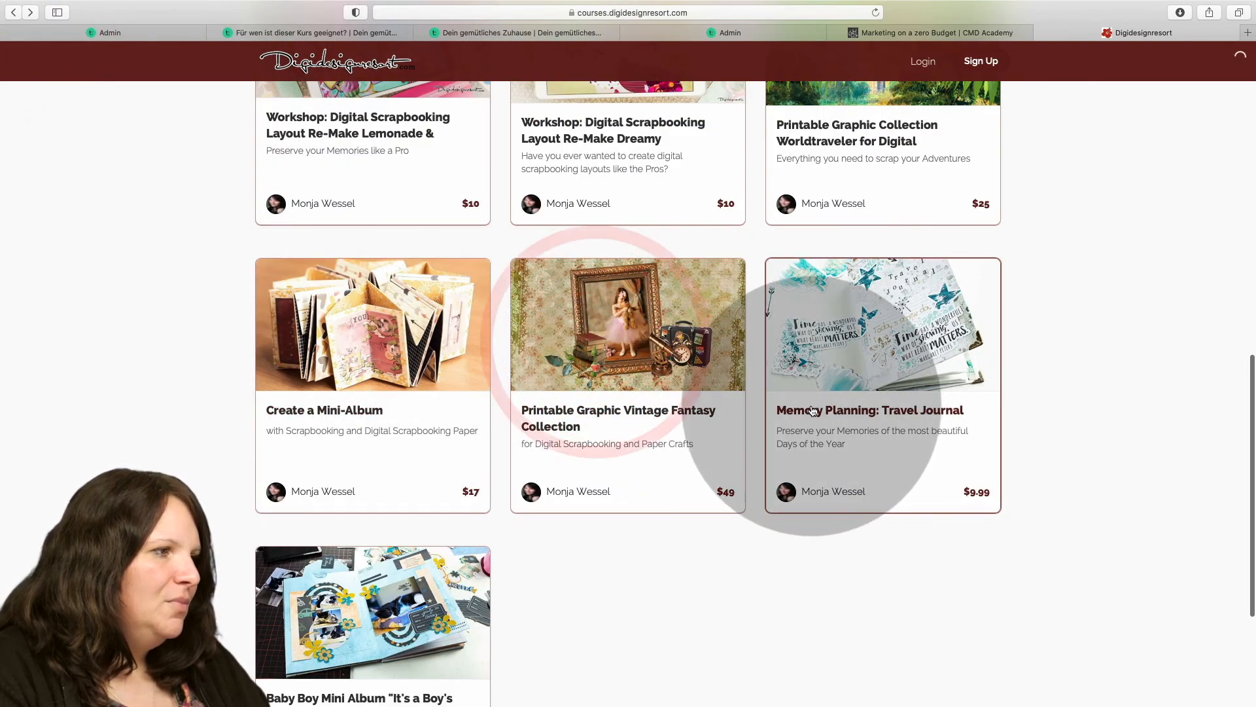
scroll(808, 388, down, 2)
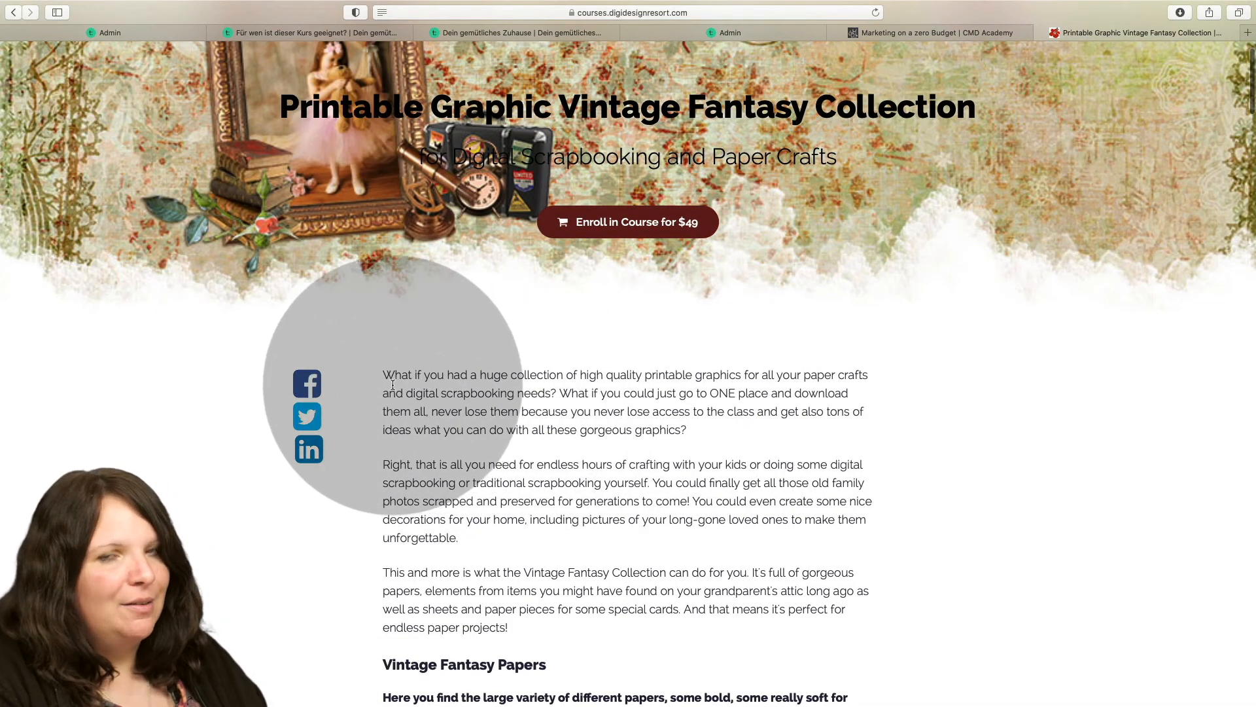
scroll(477, 409, down, 7)
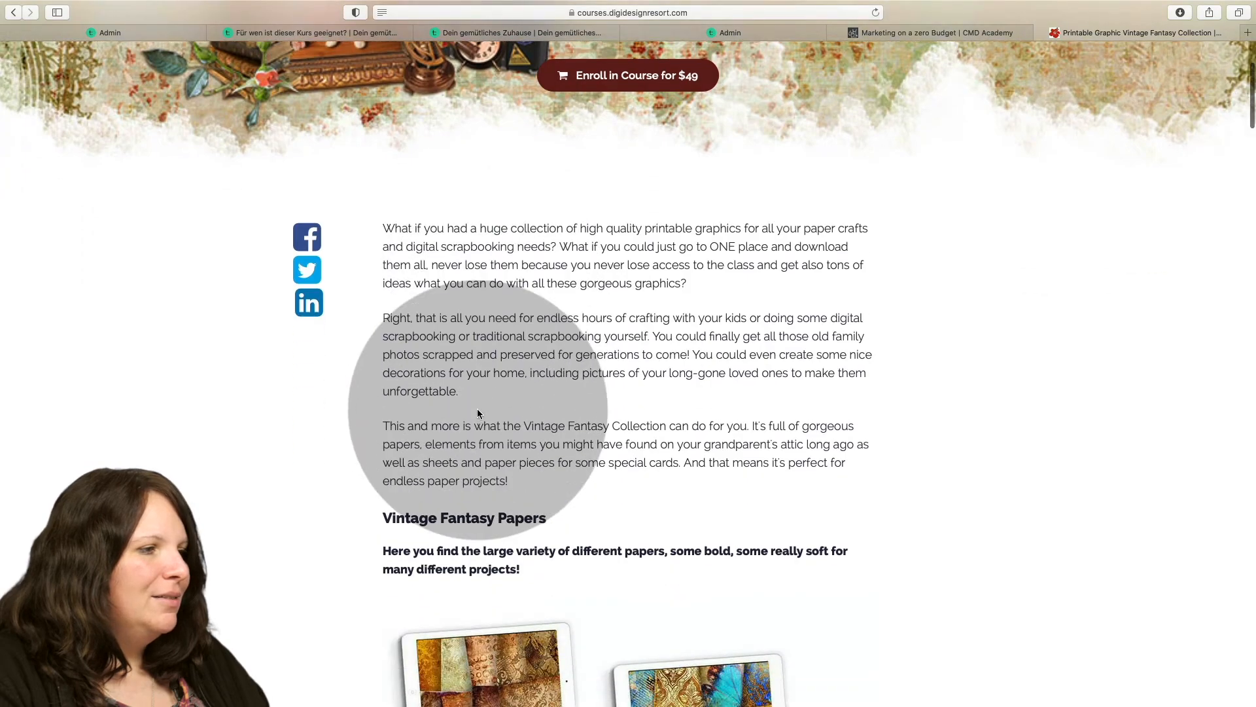
scroll(481, 412, down, 15)
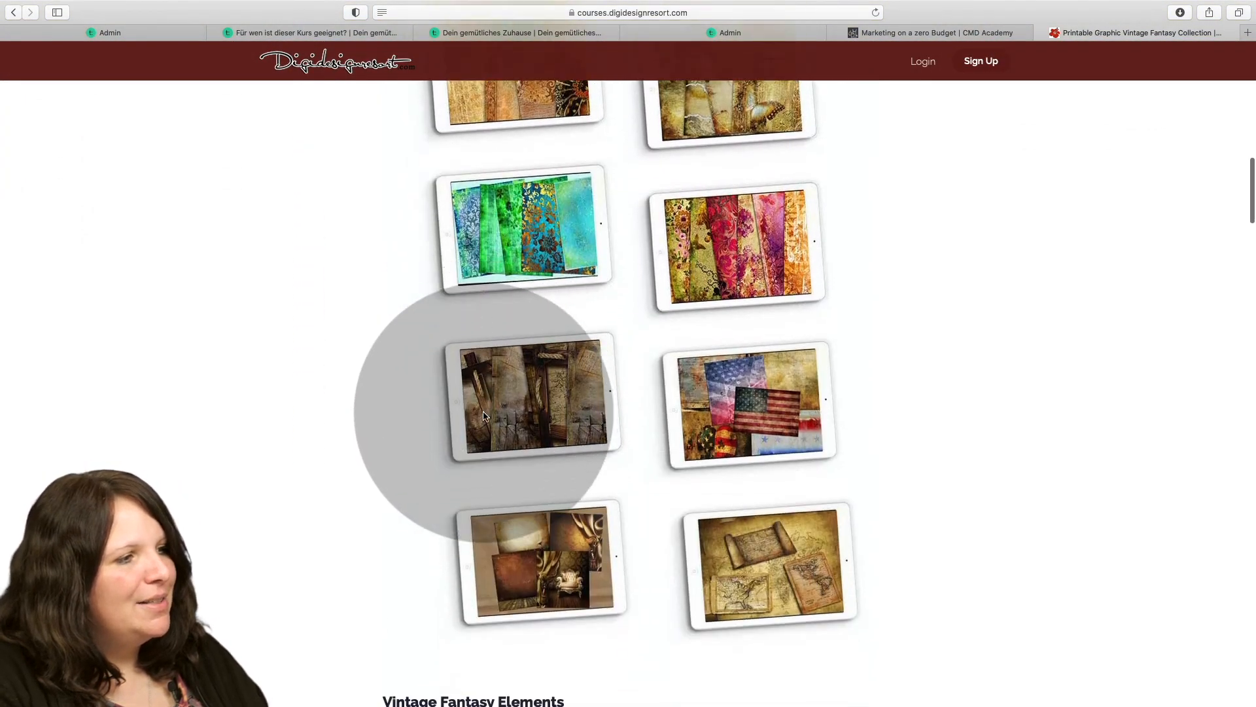
scroll(485, 411, down, 18)
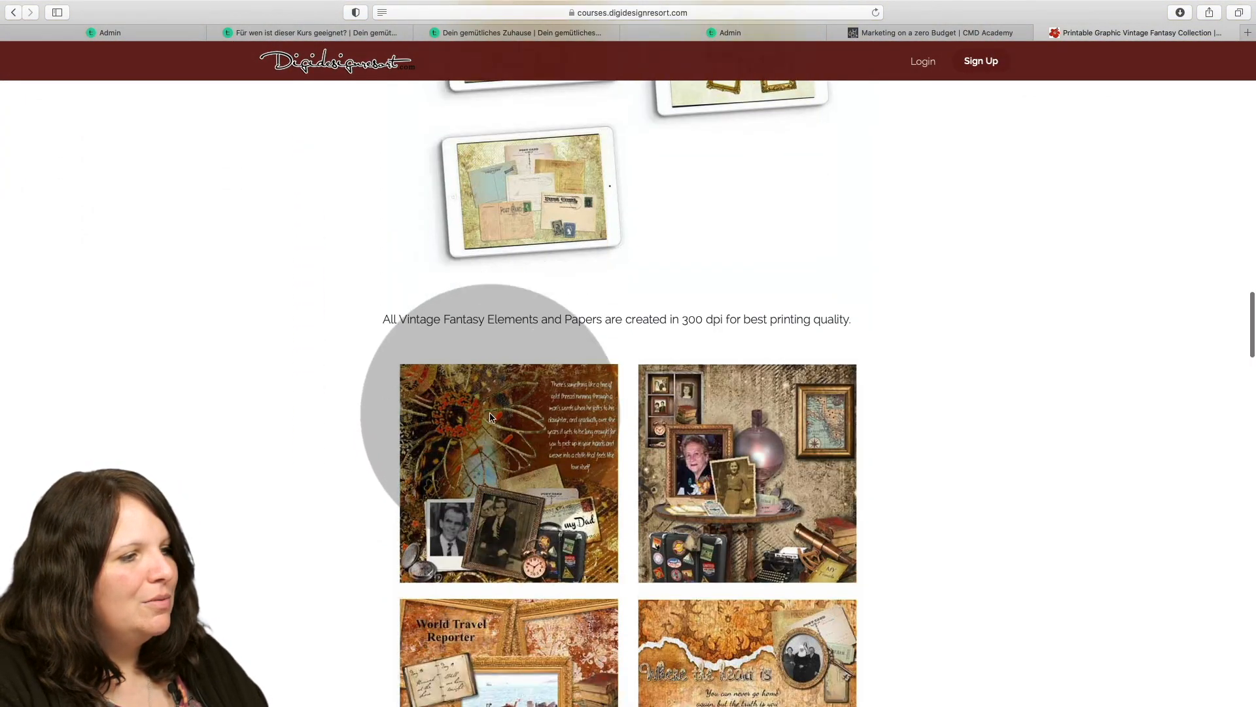
scroll(492, 418, down, 20)
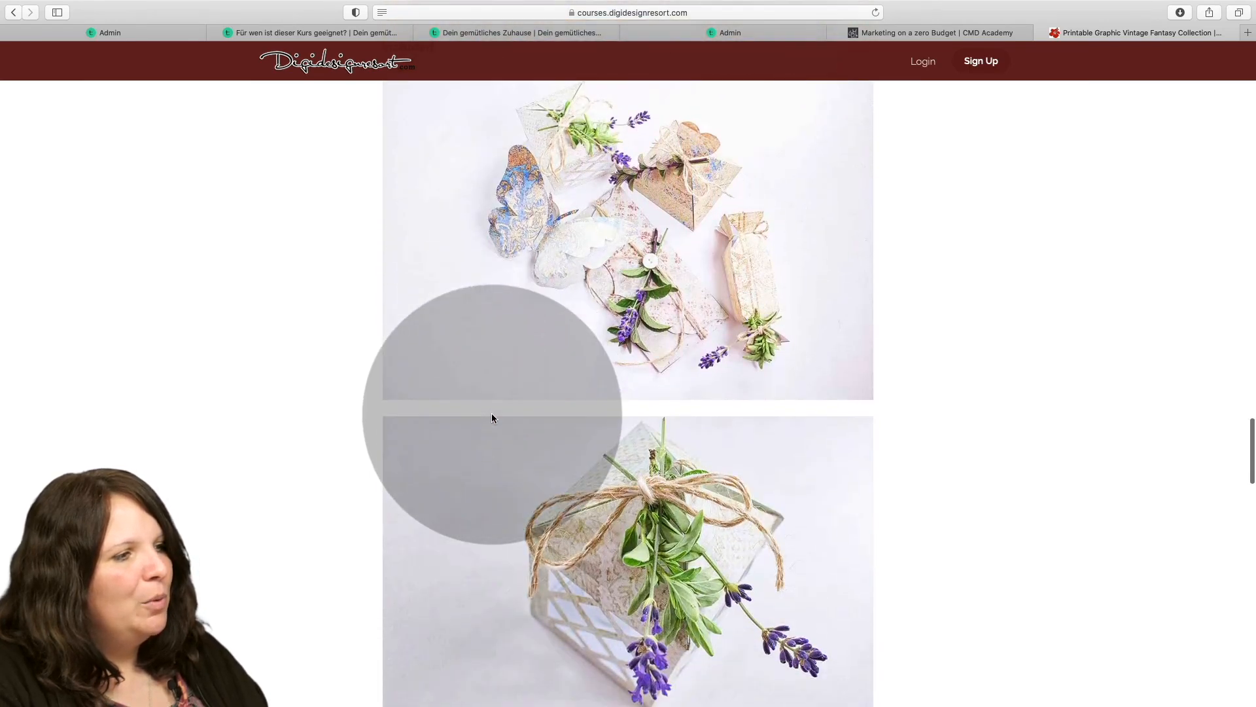
scroll(494, 420, down, 20)
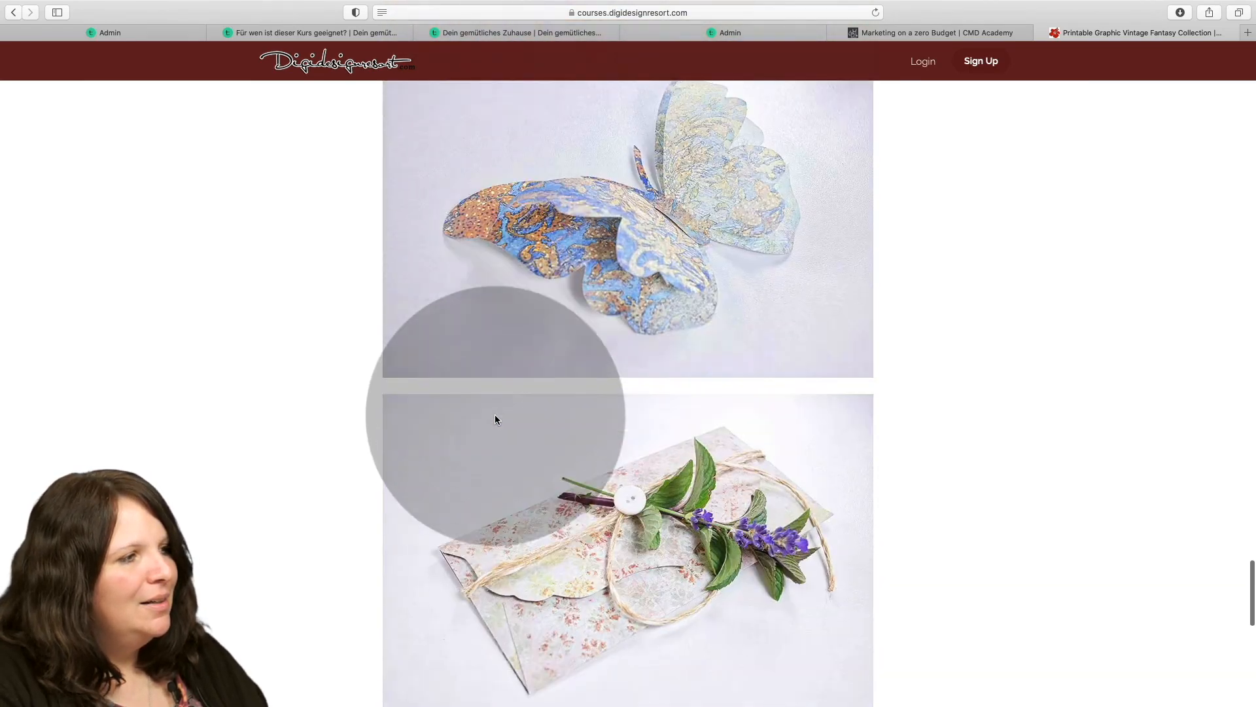
scroll(496, 416, down, 3)
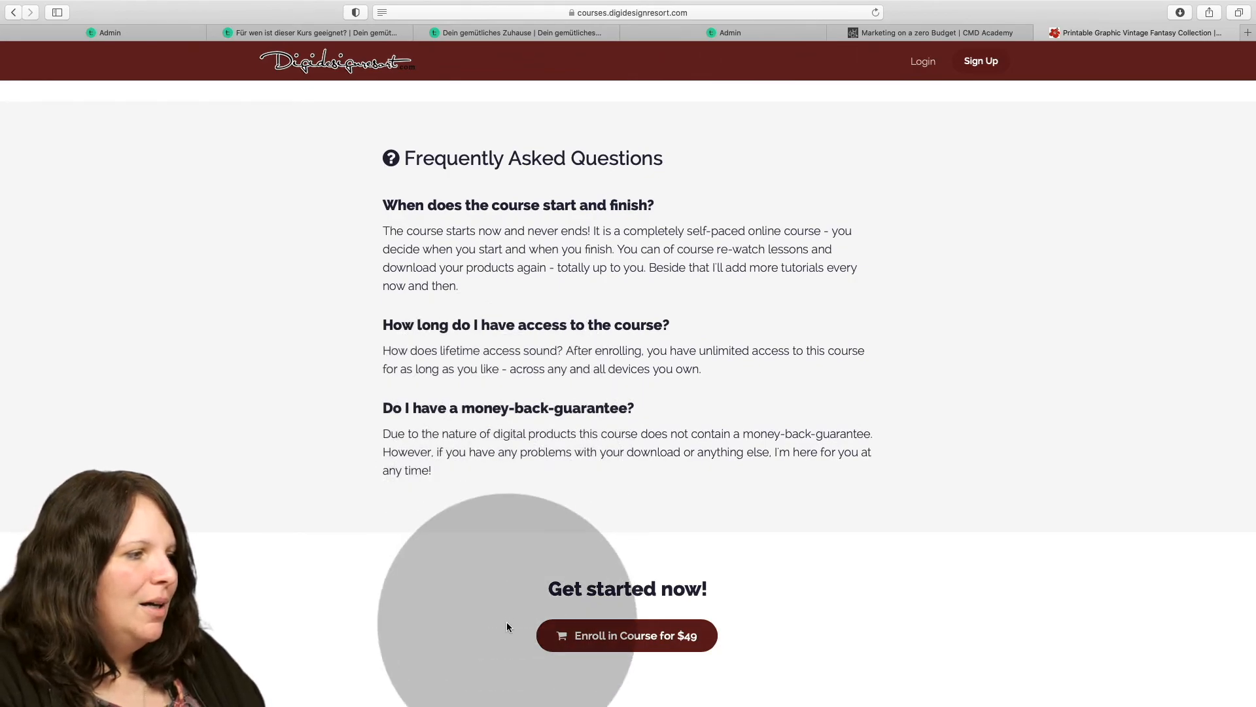
scroll(507, 623, down, 4)
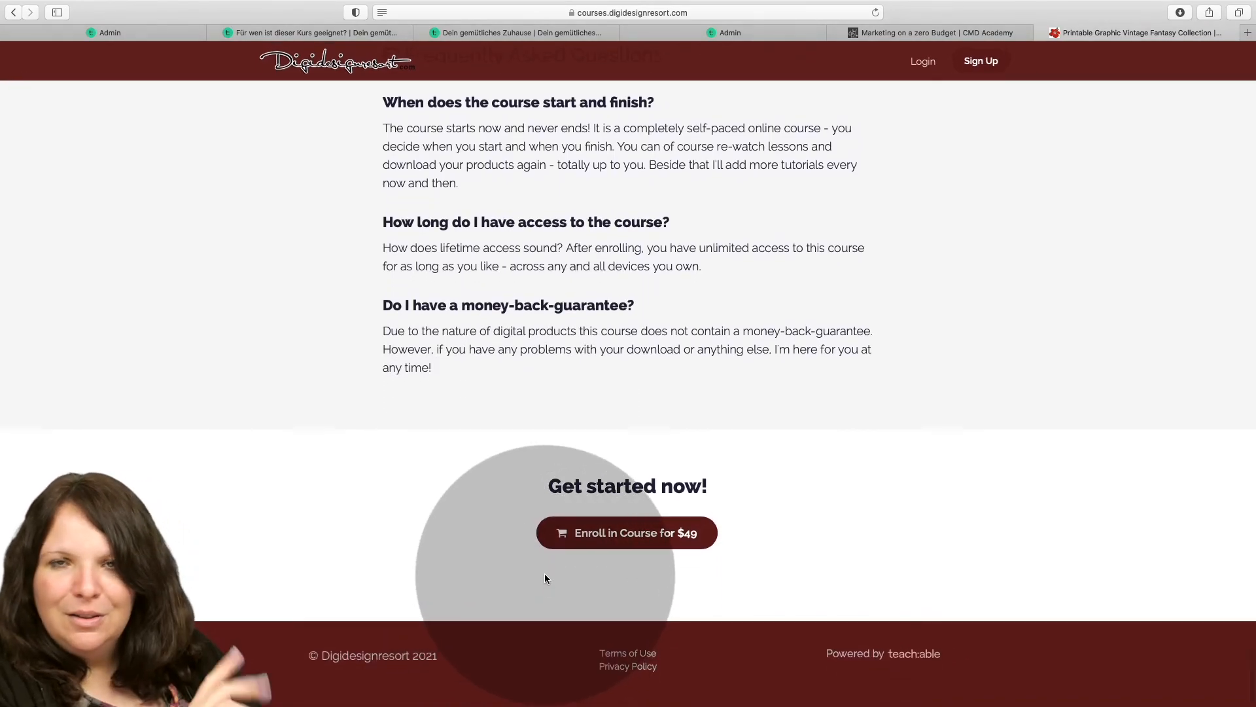